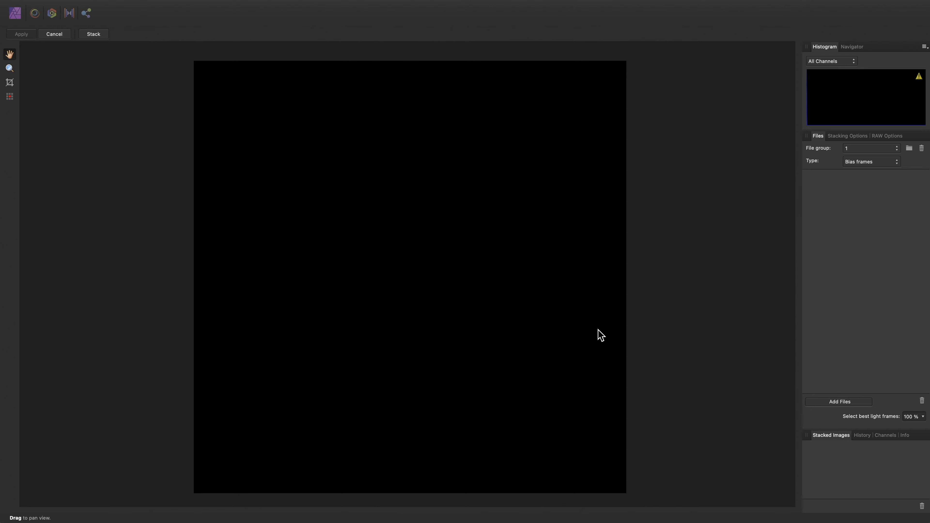
# Set the file type to Dark frames and add the dark frames from the Darks folder
pyautogui.click(853, 161)
pyautogui.click(861, 173)
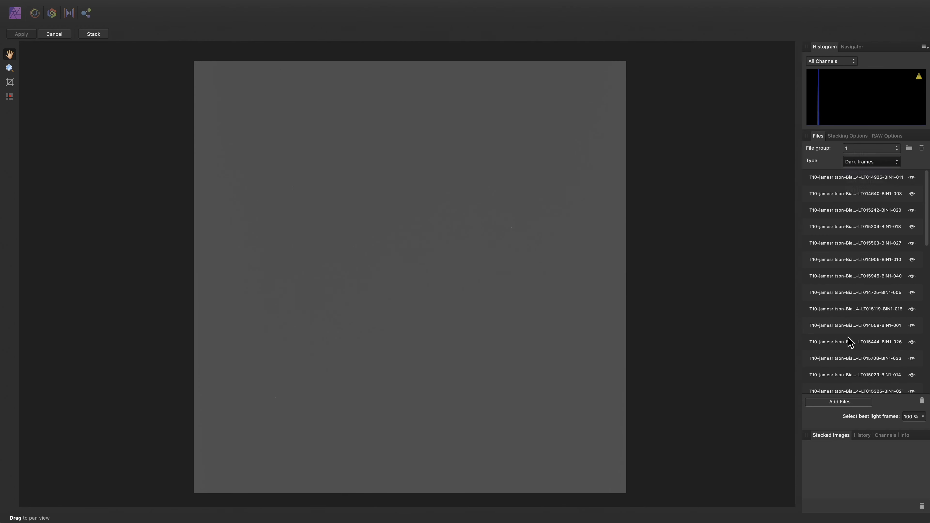
pyautogui.click(844, 402)
pyautogui.click(419, 225)
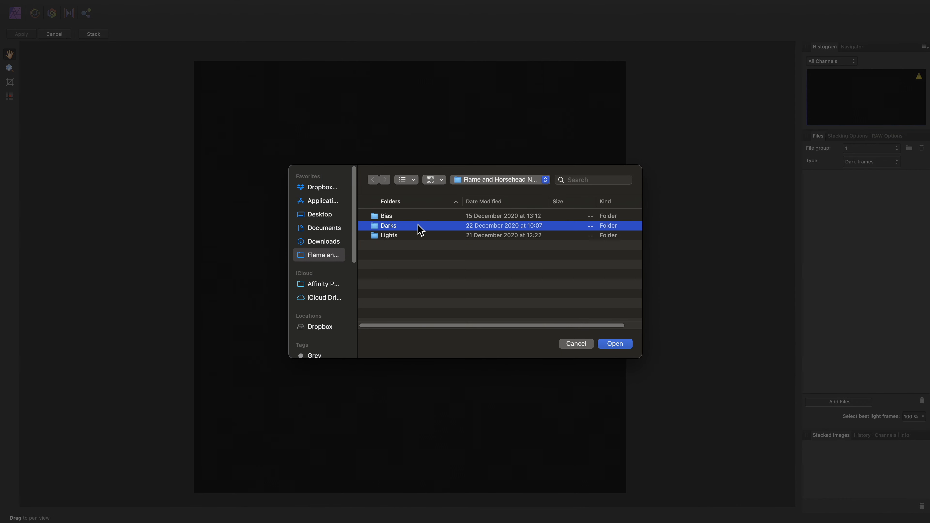
pyautogui.click(617, 344)
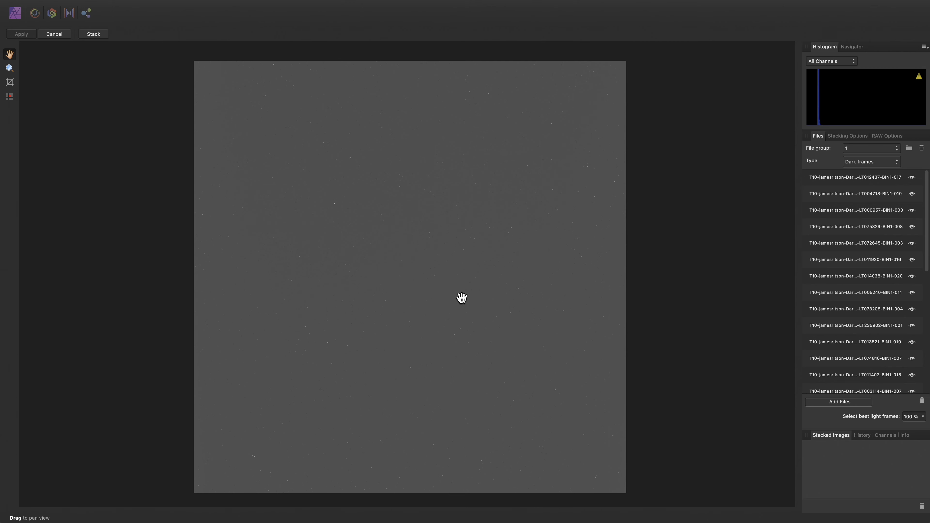
# Switch the file type to Light frames and activate the bad pixel tool on the first red light frame
pyautogui.click(862, 164)
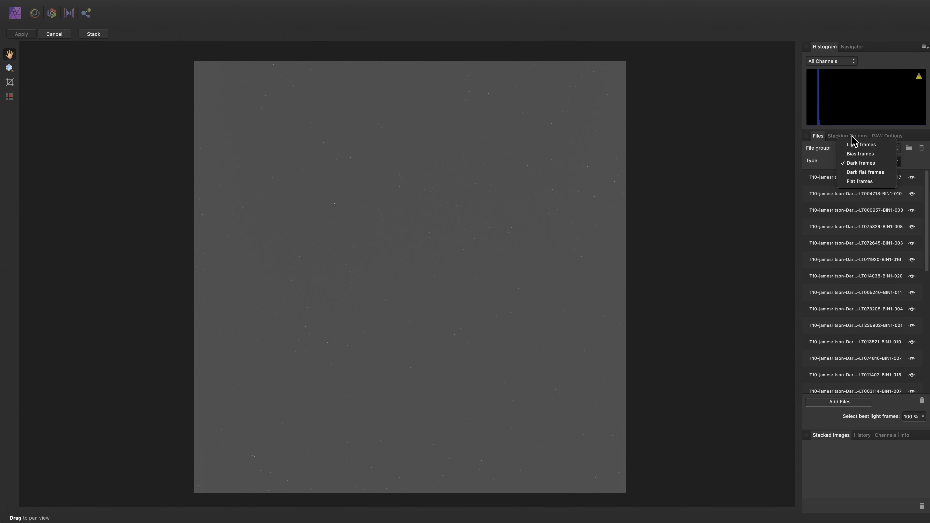
pyautogui.click(858, 144)
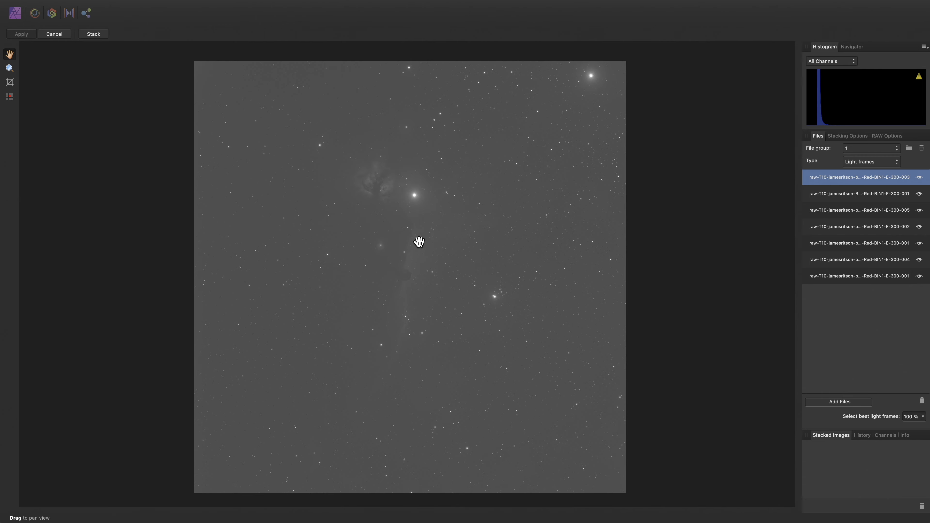
pyautogui.click(9, 98)
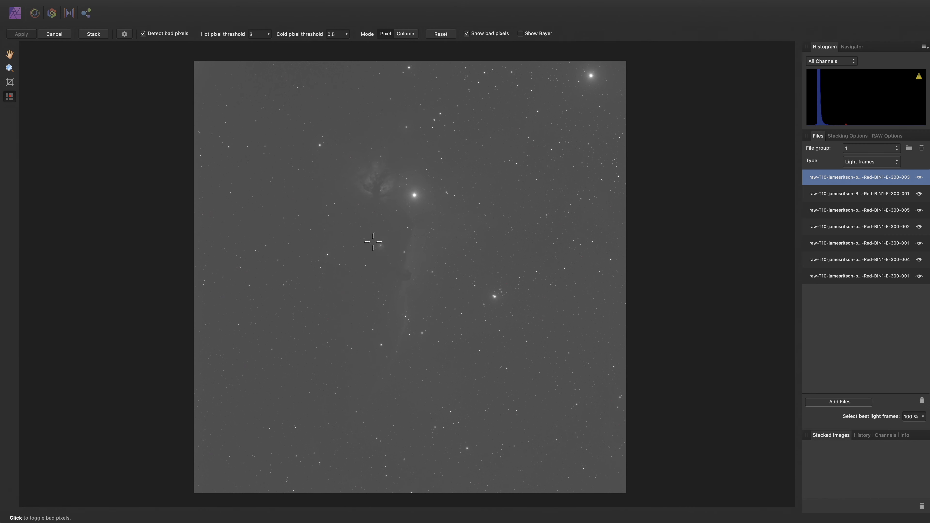
# Lower the hot pixel threshold to 1 for bad pixel detection
pyautogui.keyDown('alt'); pyautogui.scroll(5, 292, 266); pyautogui.keyUp('alt')
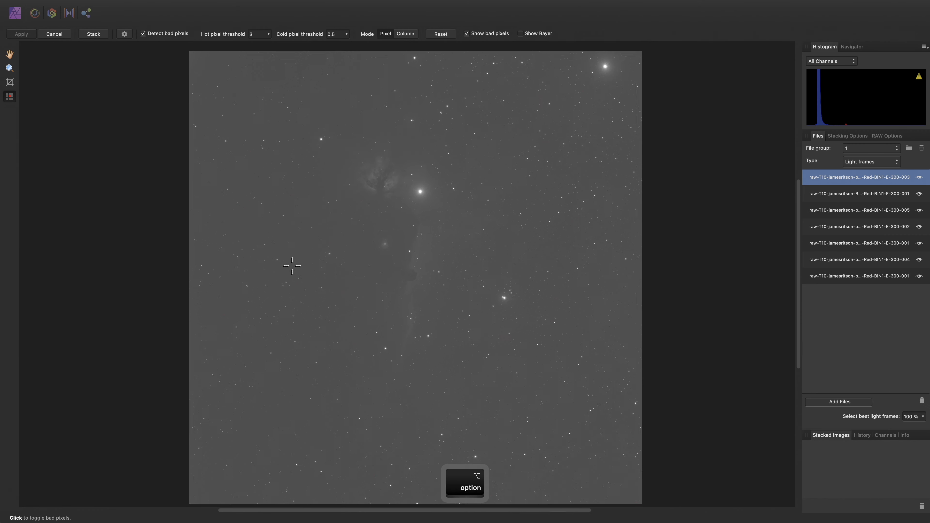
pyautogui.keyDown('alt'); pyautogui.scroll(3, 403, 311); pyautogui.keyUp('alt')
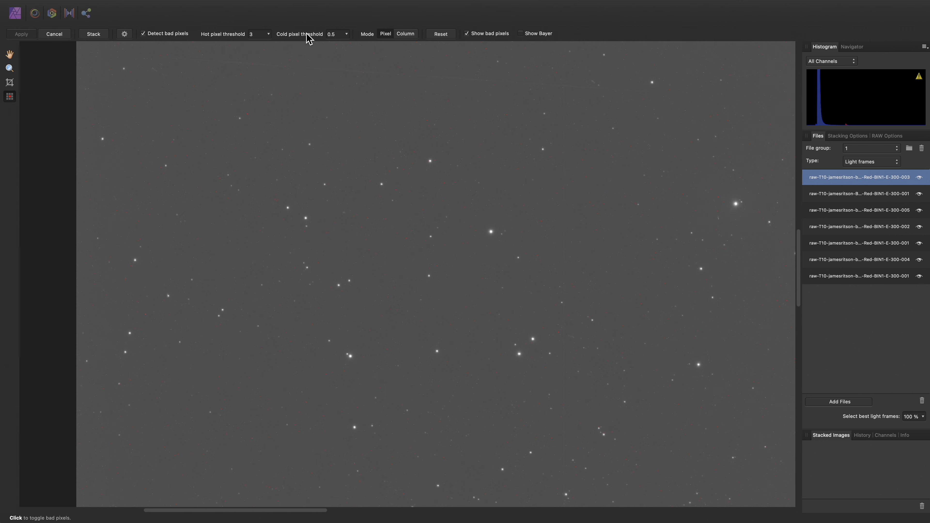
pyautogui.click(268, 34)
pyautogui.moveTo(266, 45); pyautogui.dragTo(259, 44)
pyautogui.keyDown('alt'); pyautogui.scroll(5, 329, 216); pyautogui.keyUp('alt')
pyautogui.click(269, 35)
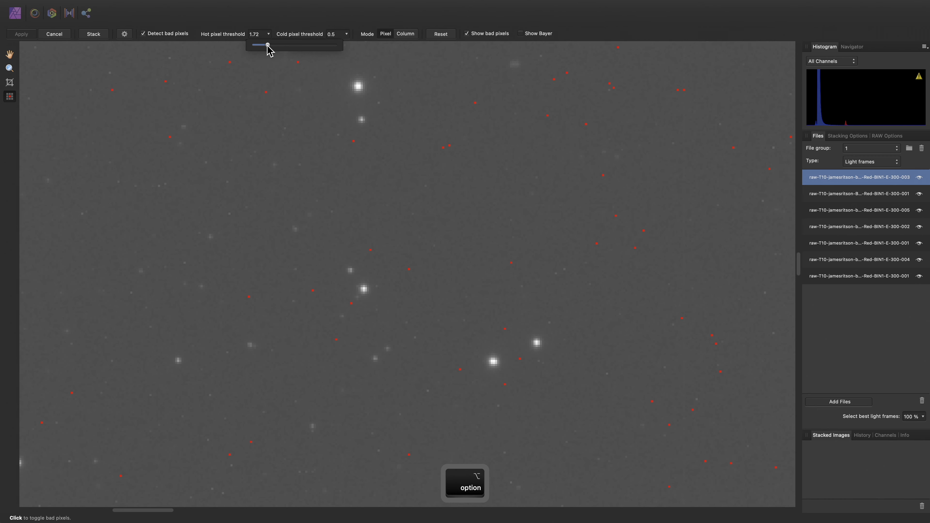
pyautogui.moveTo(266, 46); pyautogui.dragTo(261, 45)
# Switch bad pixel marking to Column mode and mark the first faint defect line near the image's left edge
pyautogui.keyDown('alt'); pyautogui.scroll(-2, 405, 295); pyautogui.keyUp('alt')
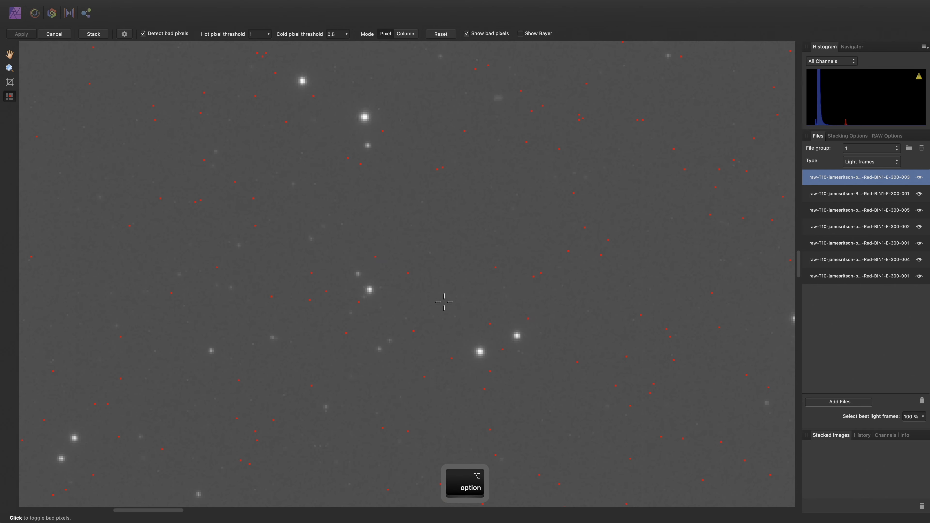
pyautogui.moveTo(460, 304); pyautogui.dragTo(276, 291)
pyautogui.keyDown('alt'); pyautogui.scroll(4, 477, 210); pyautogui.keyUp('alt')
pyautogui.moveTo(478, 210); pyautogui.dragTo(434, 226)
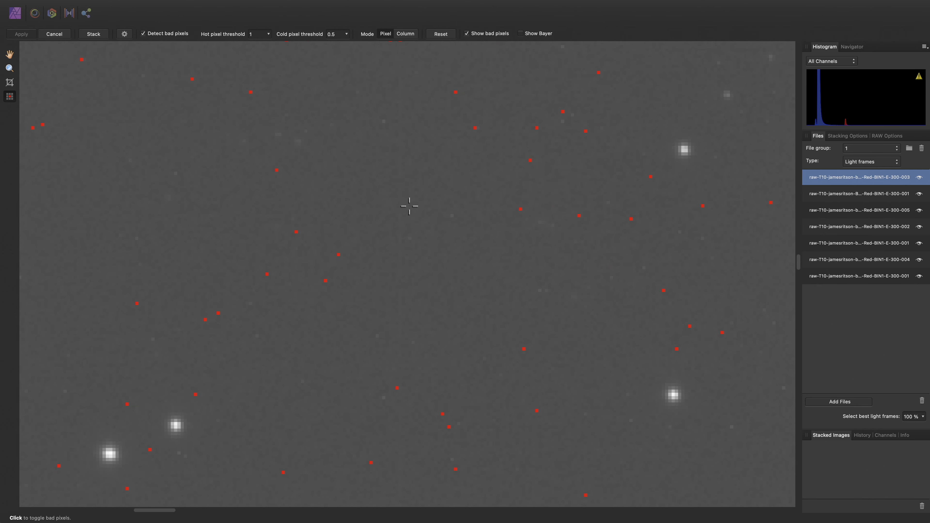
pyautogui.click(410, 37)
pyautogui.moveTo(518, 339); pyautogui.dragTo(349, 280)
pyautogui.scroll(-4, 405, 316)
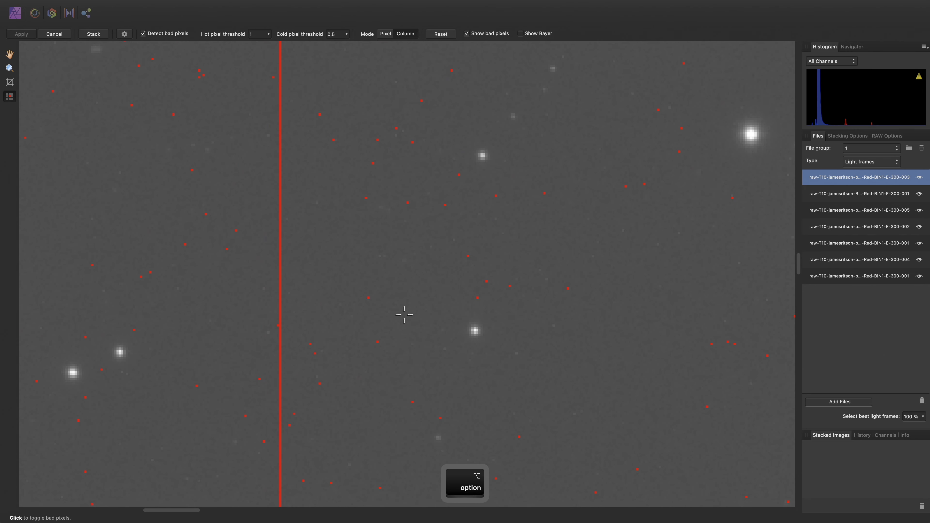
# Mark the second faint vertical line in the image's left half as a bad column
pyautogui.moveTo(363, 378); pyautogui.dragTo(544, 315)
pyautogui.scroll(-2, 470, 334)
pyautogui.hscroll(-2, 496, 352)
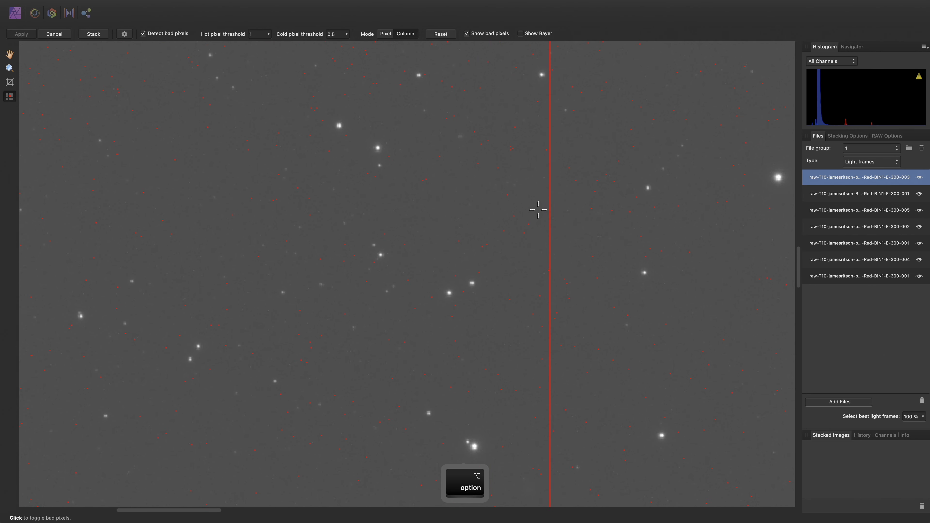
pyautogui.moveTo(455, 324); pyautogui.dragTo(575, 274)
pyautogui.scroll(-2, 510, 326)
pyautogui.moveTo(476, 351); pyautogui.dragTo(258, 288)
pyautogui.moveTo(542, 318); pyautogui.dragTo(260, 305)
pyautogui.scroll(5, 391, 268)
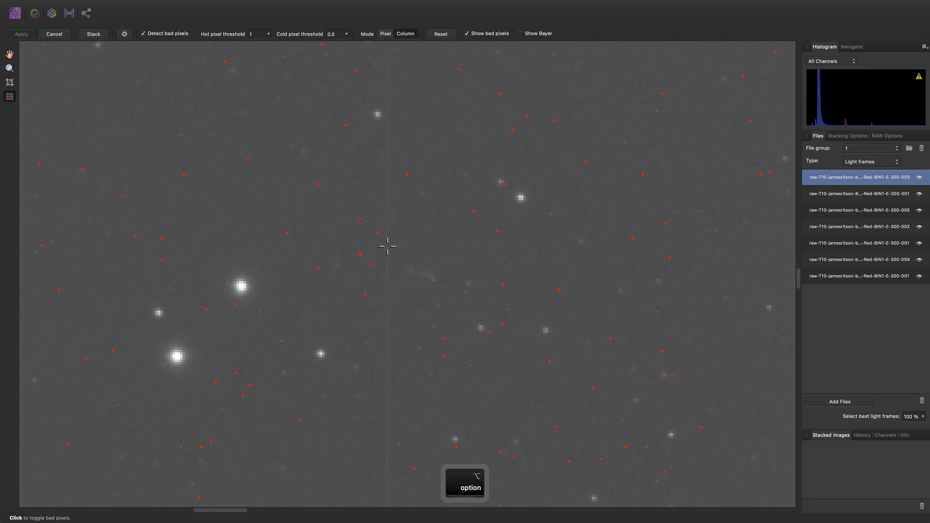
pyautogui.scroll(-6, 441, 283)
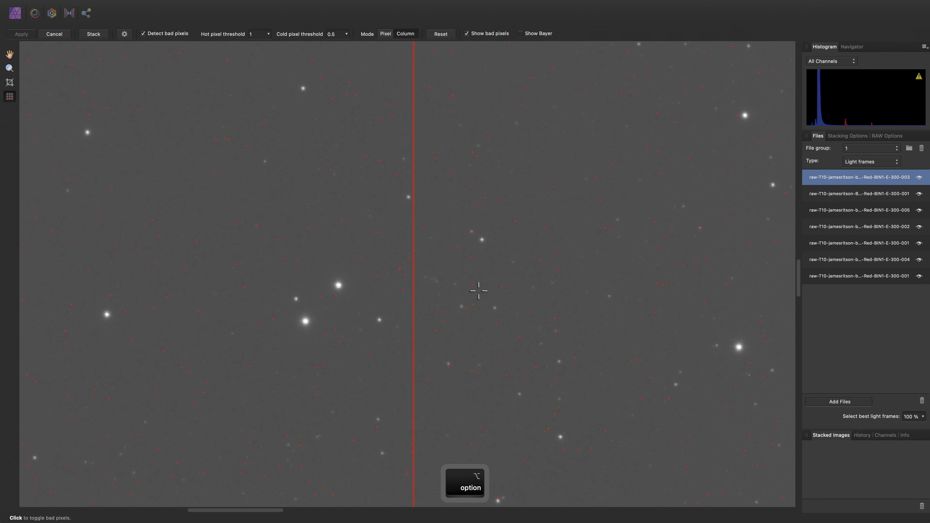
# Mark the faint vertical lines around the bright double star in the image's right half as bad columns
pyautogui.hscroll(10, 409, 309)
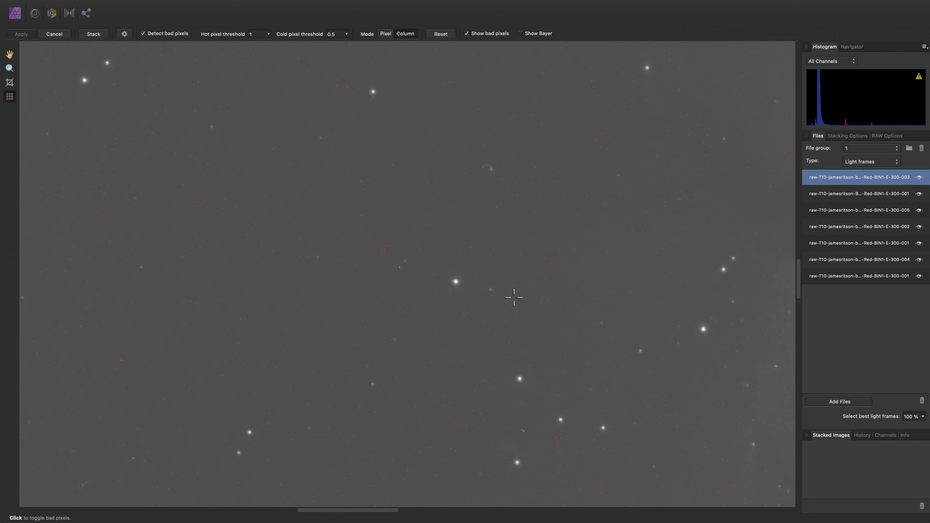
pyautogui.hscroll(10, 378, 303)
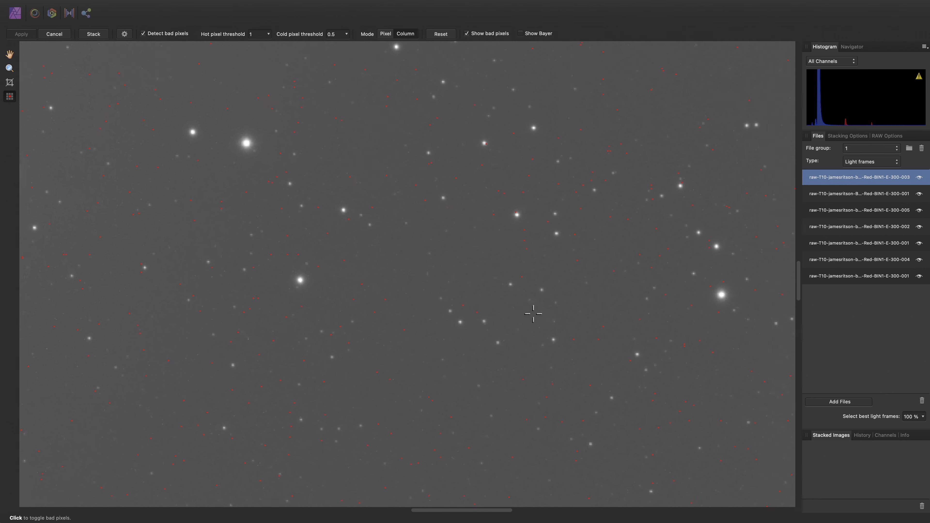
pyautogui.hscroll(6, 388, 305)
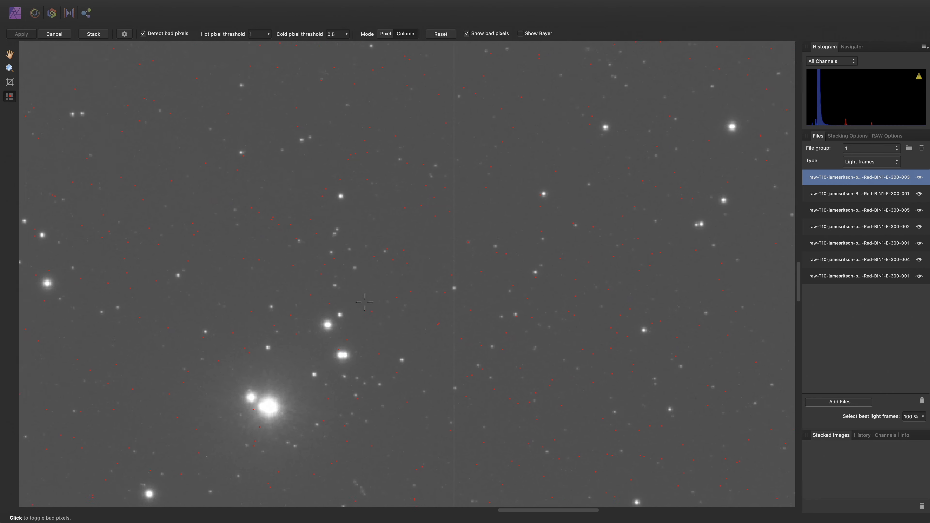
pyautogui.scroll(5, 243, 284)
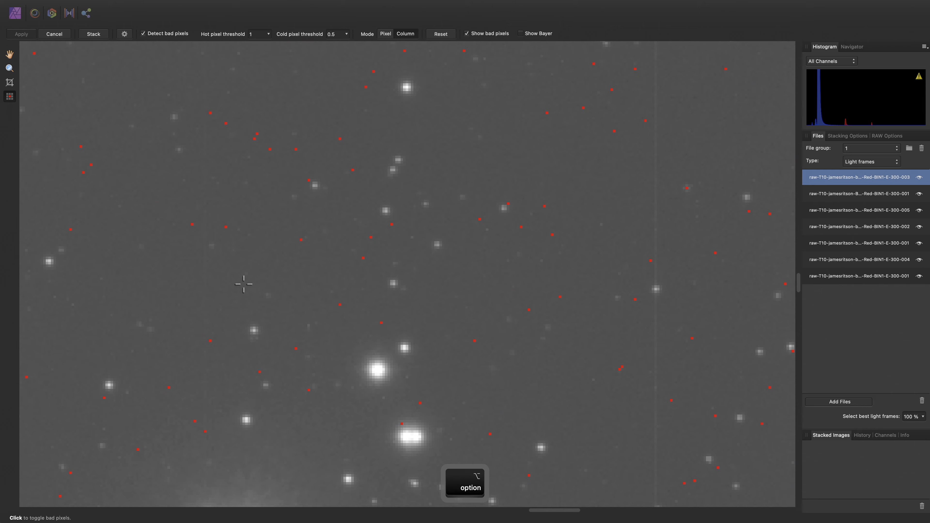
pyautogui.click(204, 276)
pyautogui.hscroll(6, 392, 249)
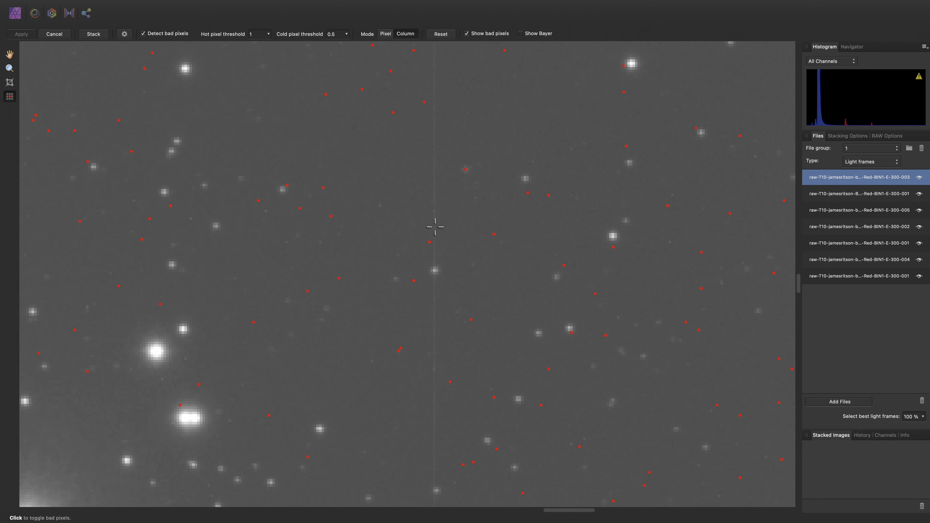
# Mark the two faint vertical lines near the image's right edge as bad columns
pyautogui.scroll(-10, 455, 260)
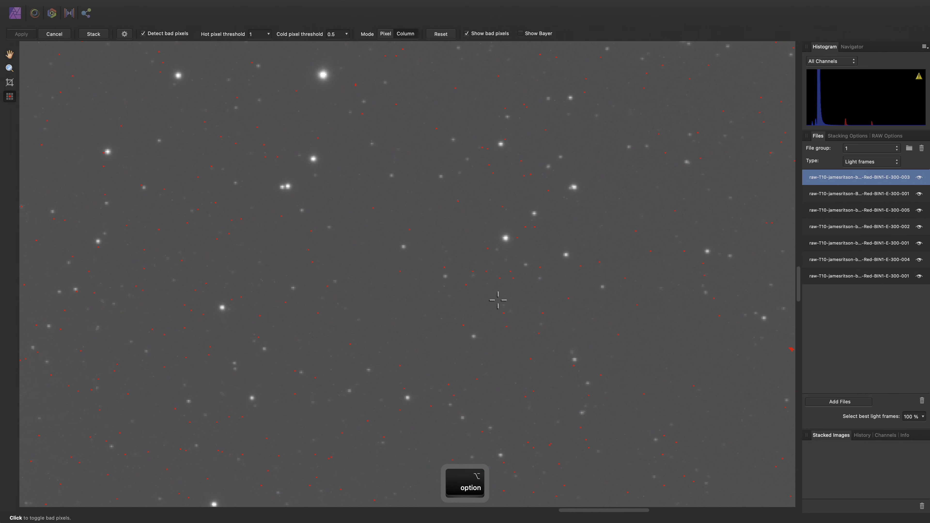
pyautogui.scroll(5, 619, 311)
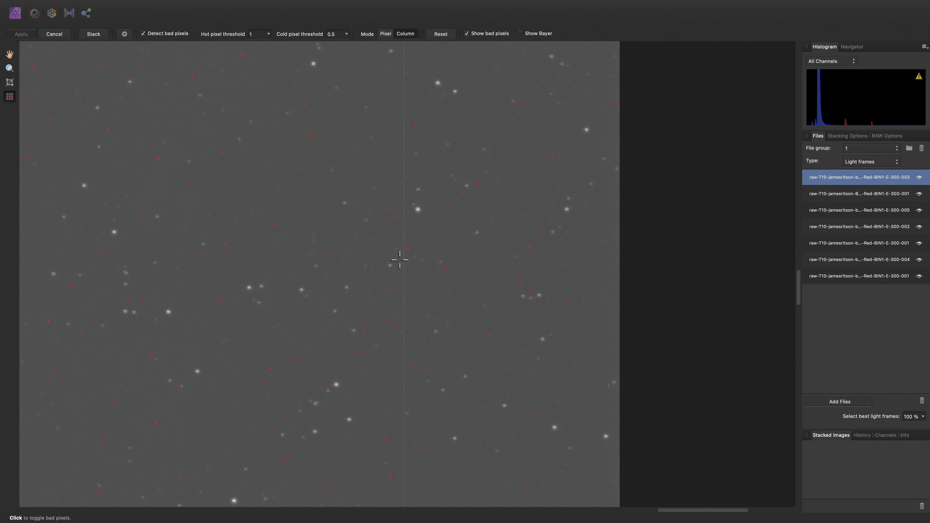
pyautogui.hscroll(-5, 409, 241)
pyautogui.scroll(2, 410, 241)
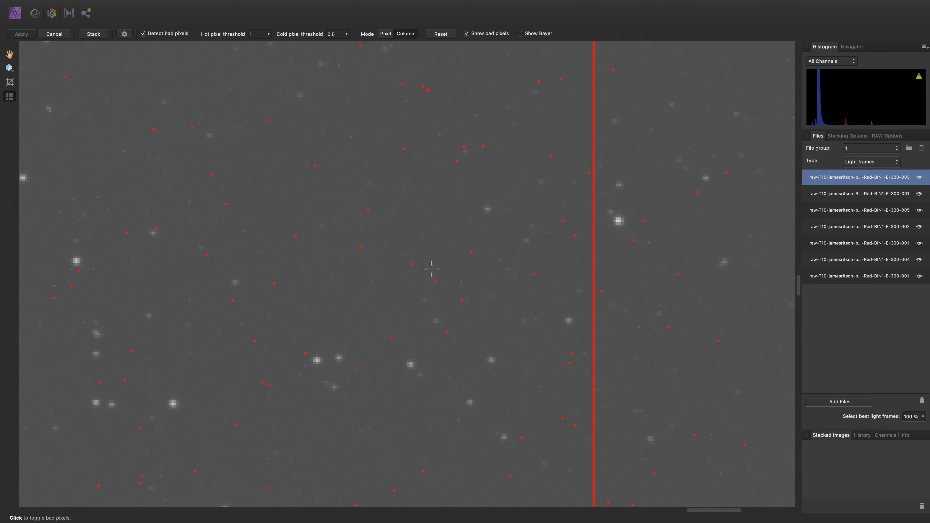
pyautogui.hscroll(-3, 494, 281)
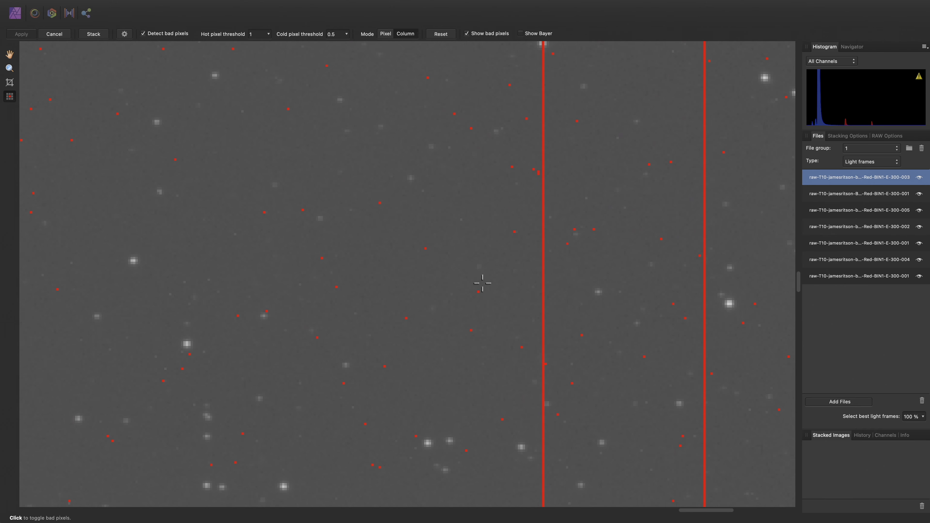
# Examine the whole light frame at different magnifications for any remaining unmarked bad columns
pyautogui.scroll(-8, 467, 286)
pyautogui.scroll(-6, 425, 391)
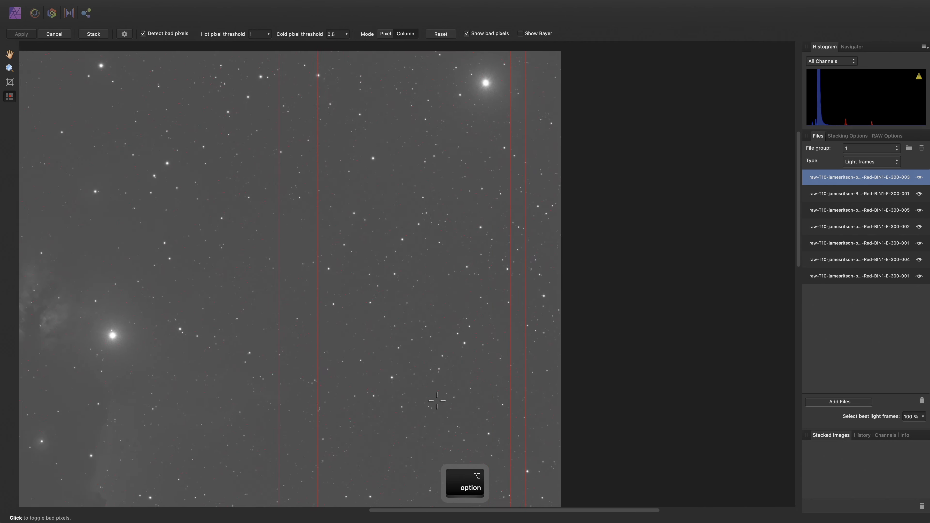
pyautogui.scroll(8, 476, 392)
pyautogui.hscroll(-5, 509, 360)
pyautogui.scroll(-8, 509, 360)
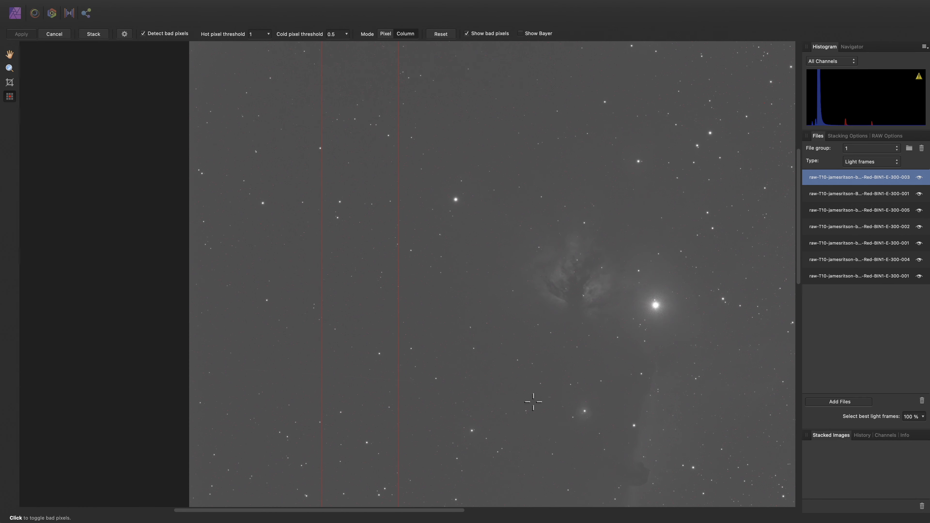
pyautogui.hscroll(2, 434, 191)
pyautogui.scroll(-5, 511, 383)
pyautogui.hscroll(-2, 511, 383)
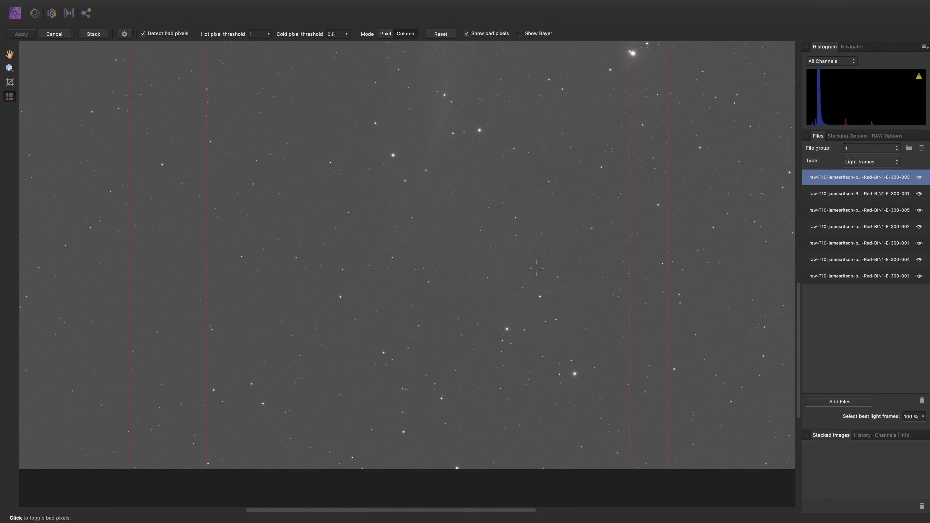
pyautogui.scroll(1, 372, 399)
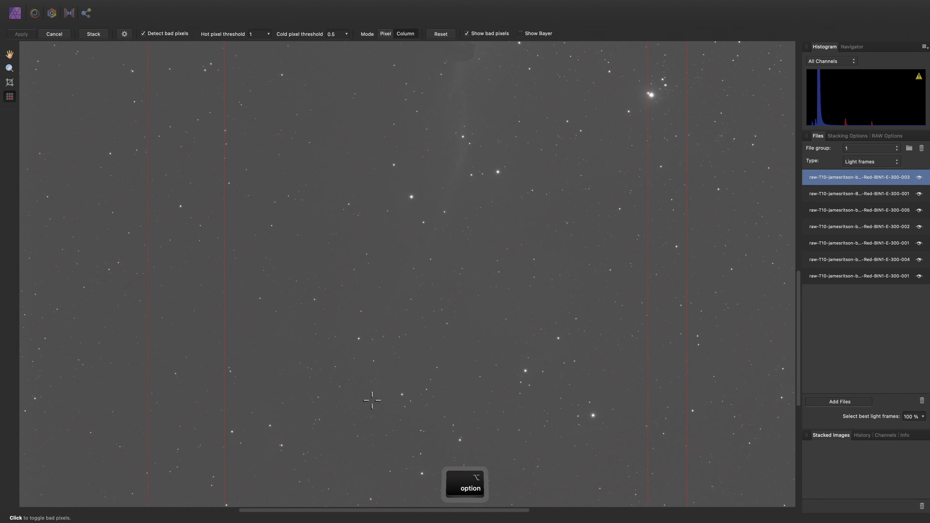
pyautogui.scroll(6, 380, 422)
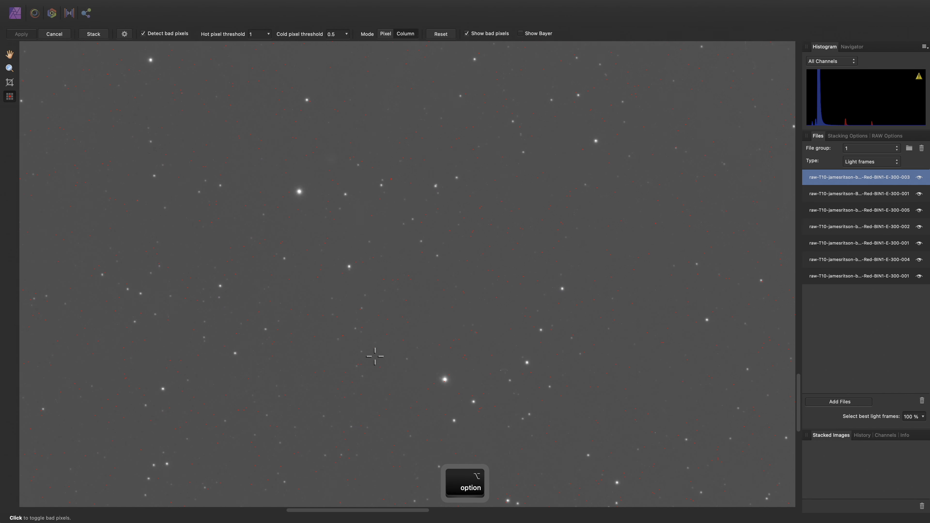
pyautogui.hscroll(-8, 375, 356)
pyautogui.scroll(5, 375, 356)
pyautogui.scroll(-3, 427, 336)
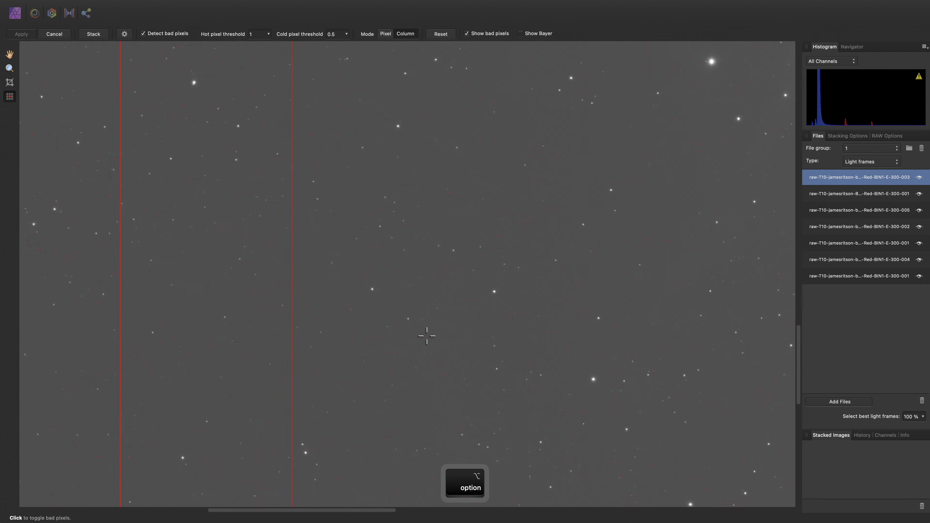
pyautogui.scroll(-3, 427, 336)
pyautogui.hscroll(-8, 364, 354)
pyautogui.hscroll(4, 592, 349)
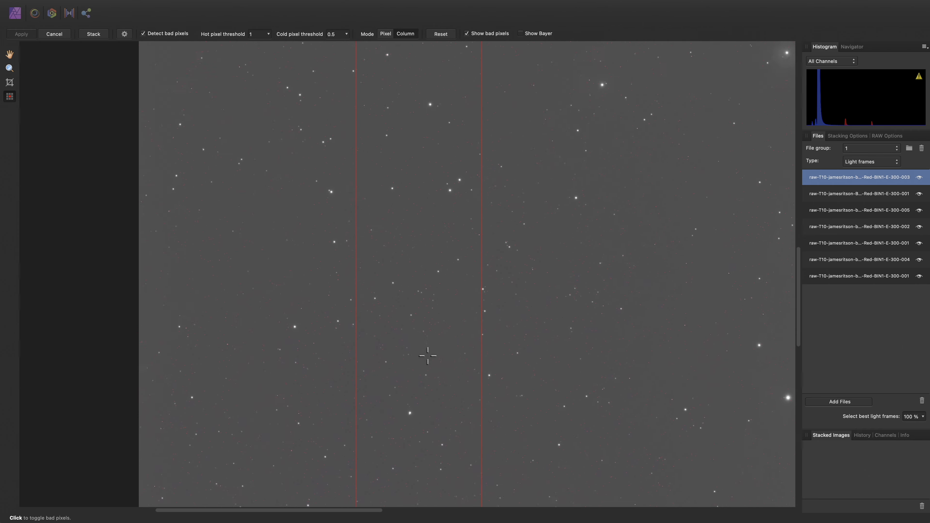
pyautogui.hscroll(15, 428, 355)
pyautogui.scroll(2, 571, 283)
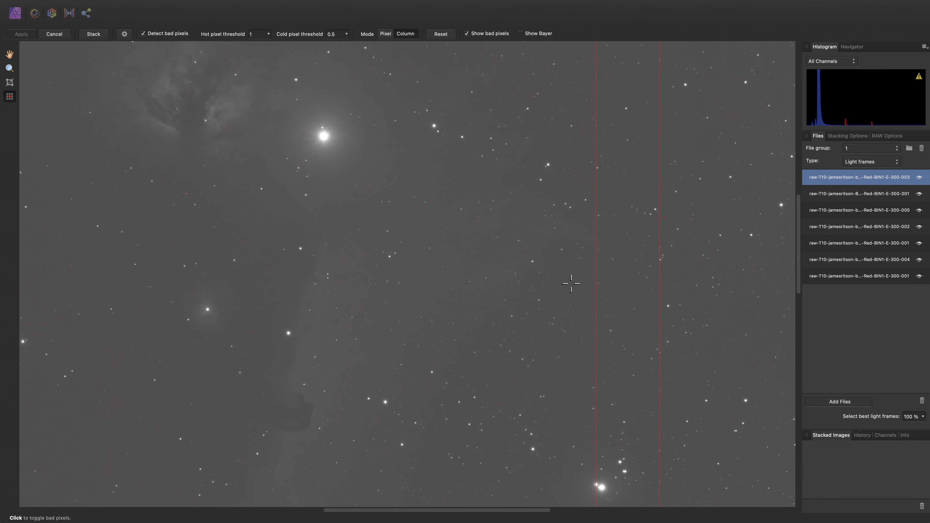
pyautogui.hscroll(12, 411, 388)
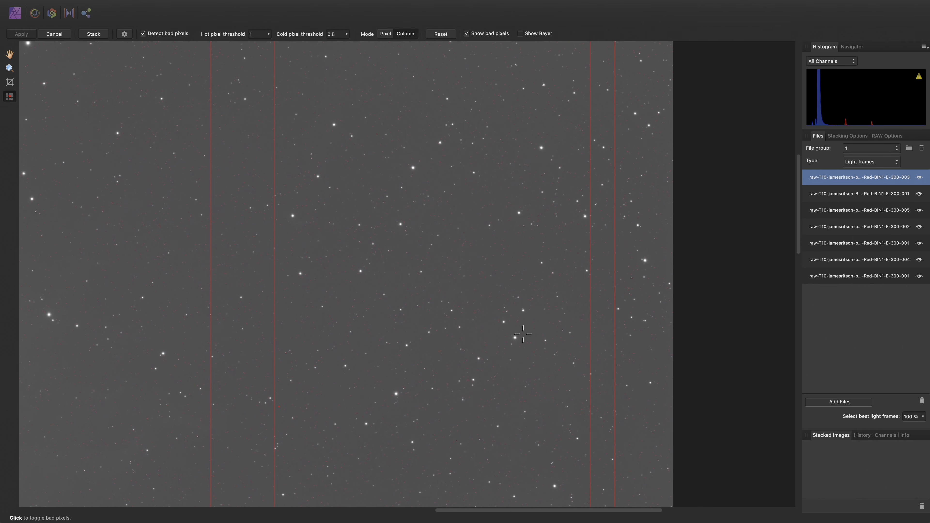
pyautogui.press('super+0')
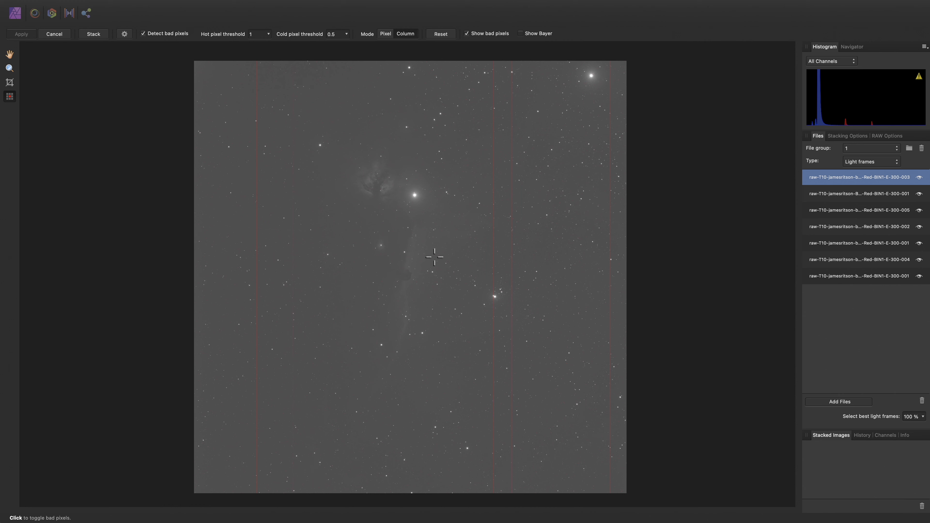
# Save the current bad pixel and column map as a preset named T10
pyautogui.click(124, 35)
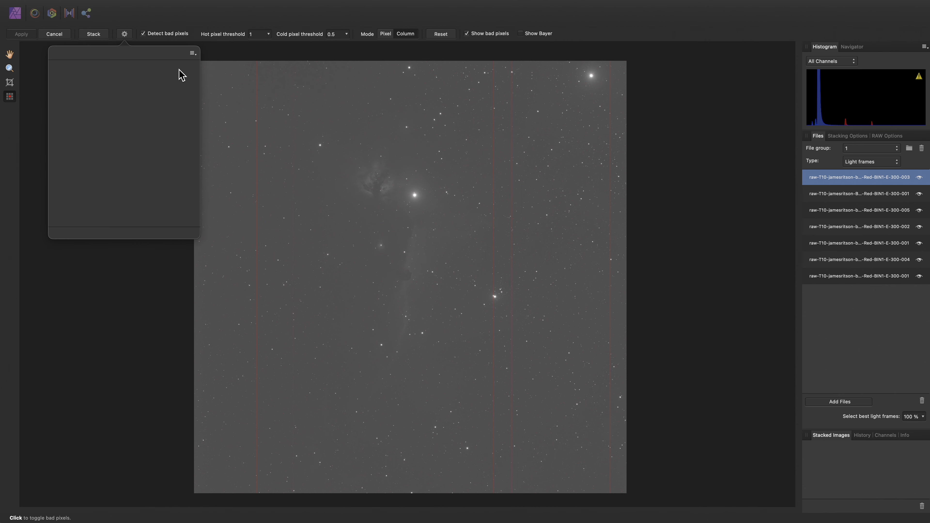
pyautogui.click(192, 54)
pyautogui.click(224, 65)
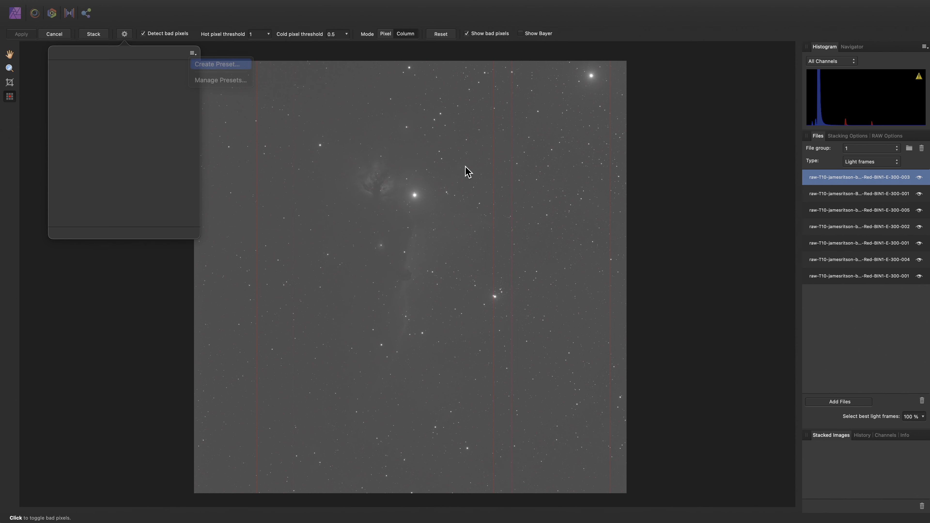
pyautogui.write('T10')
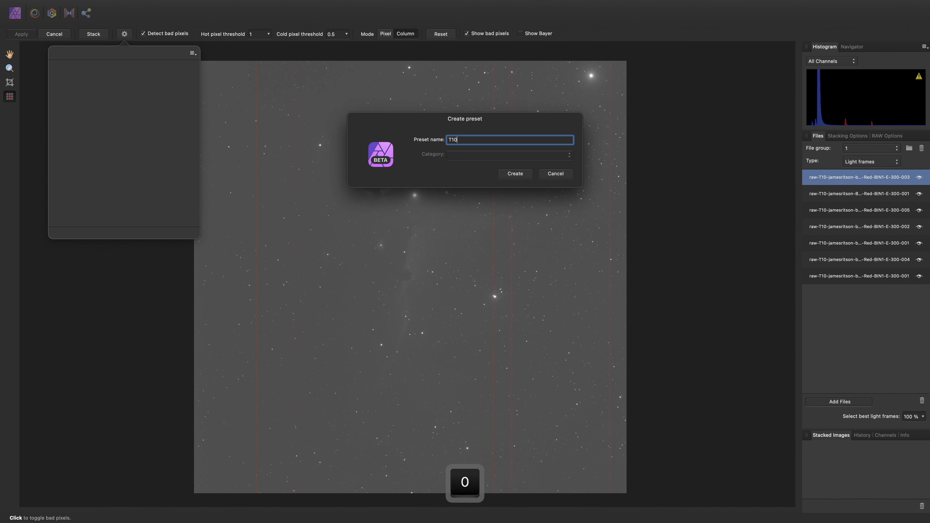
pyautogui.click(521, 174)
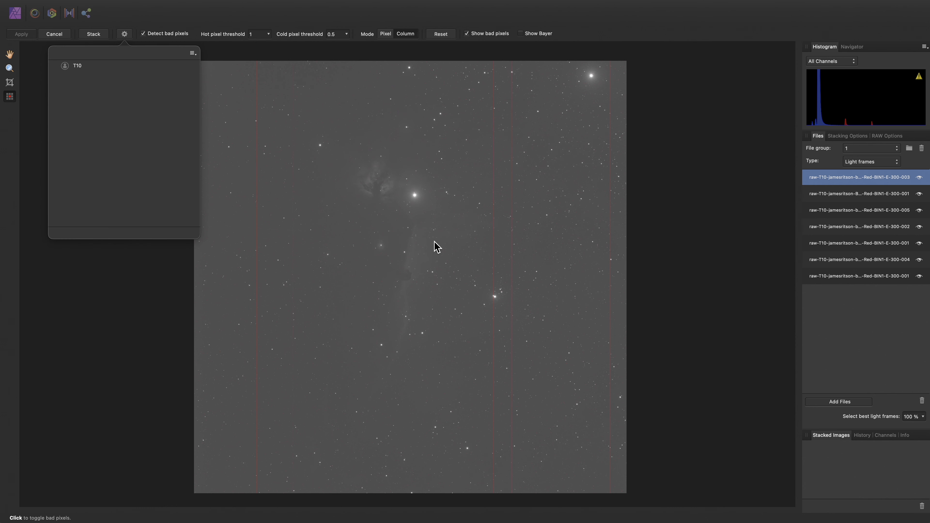
# Stack the red light frames with the mapped bad pixels and apply the stacked result
pyautogui.click(101, 35)
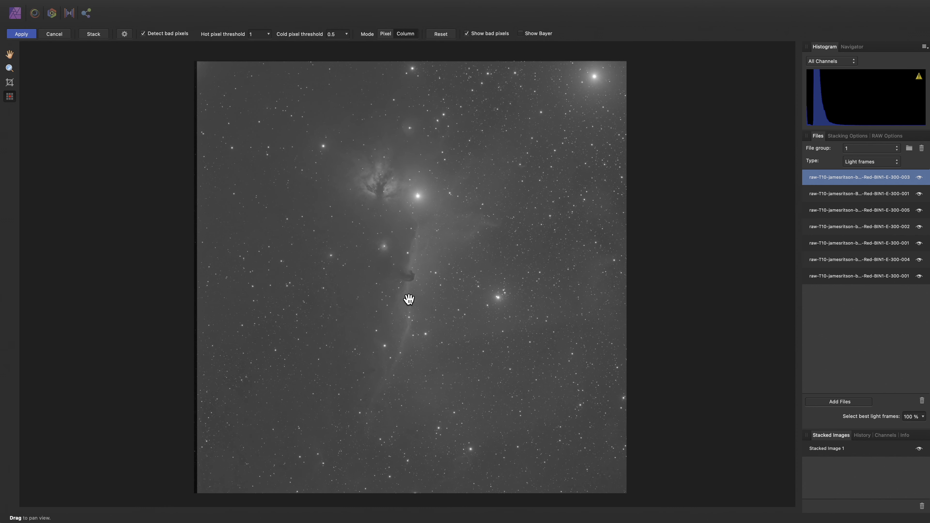
pyautogui.click(21, 34)
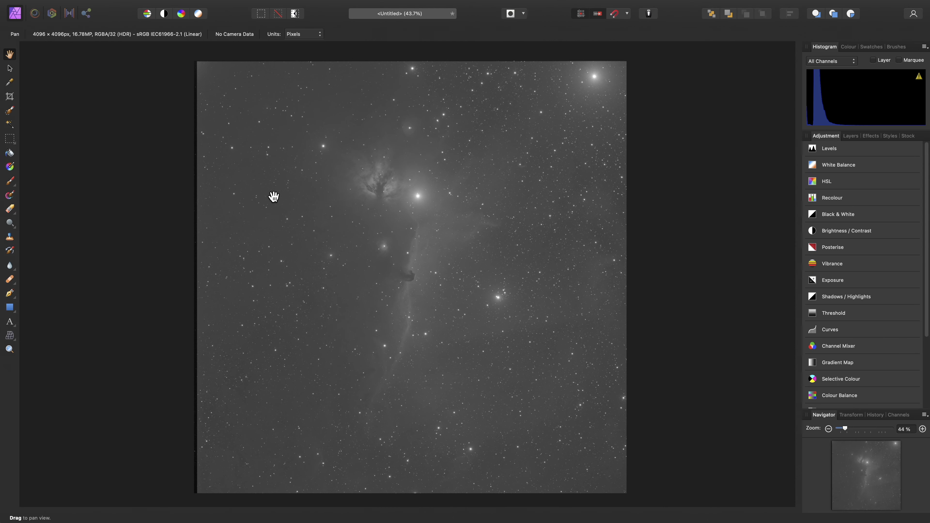
# Compare the stacked image with and without the Curves adjustment, and rename its pixel layer Red
pyautogui.click(851, 136)
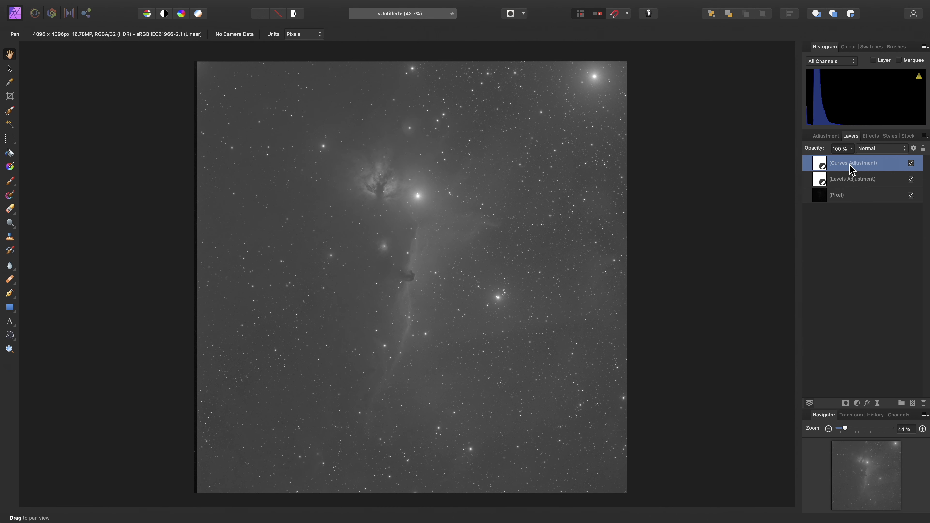
pyautogui.click(912, 164)
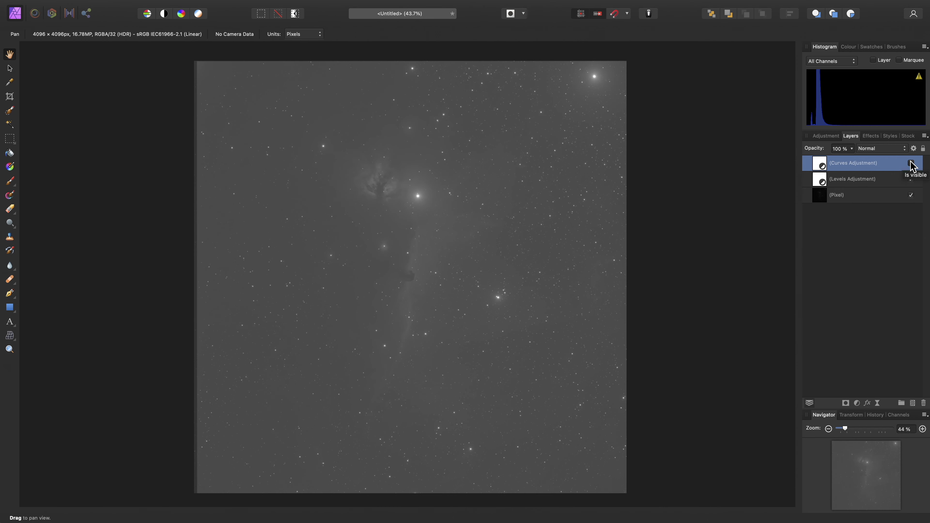
pyautogui.click(912, 163)
pyautogui.click(851, 197)
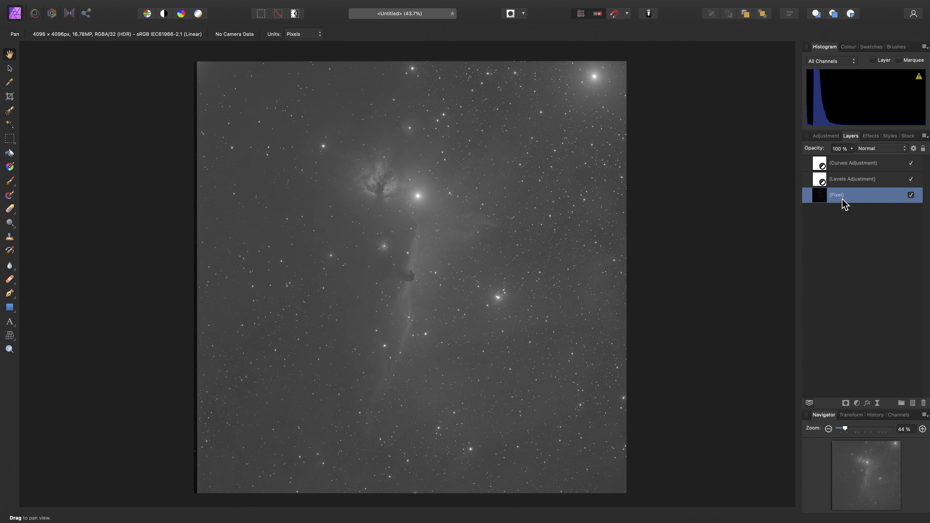
pyautogui.doubleClick(840, 198)
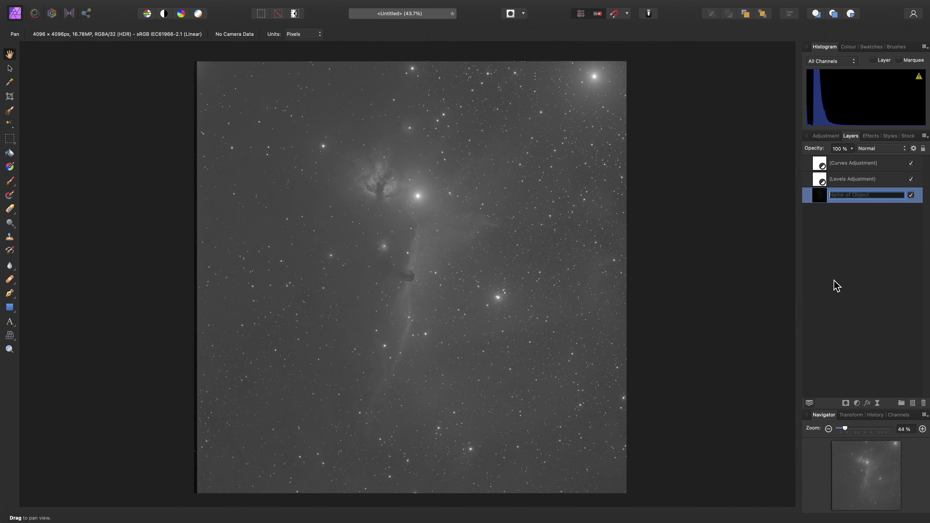
pyautogui.write('Red')
pyautogui.press('Return')
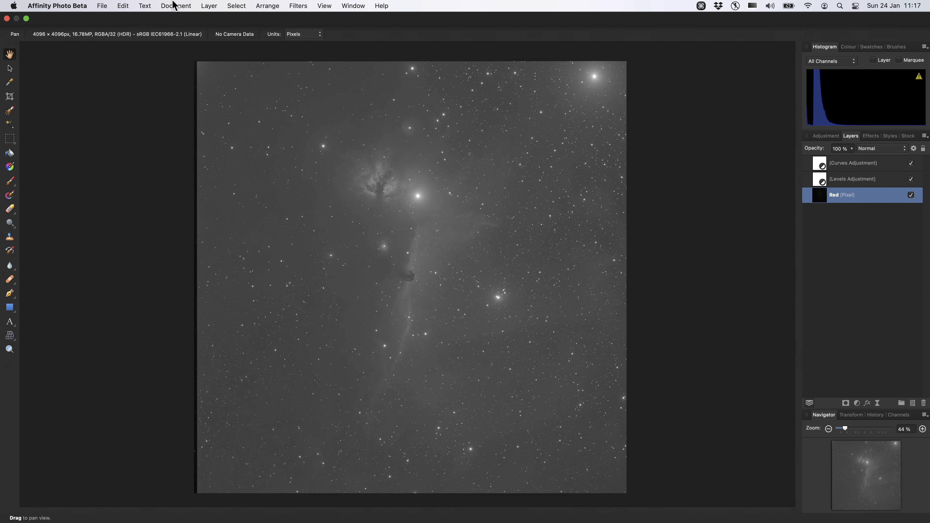
# Start a new astrophotography stack and add the G folder from Lights as its light frames
pyautogui.click(102, 5)
pyautogui.click(142, 90)
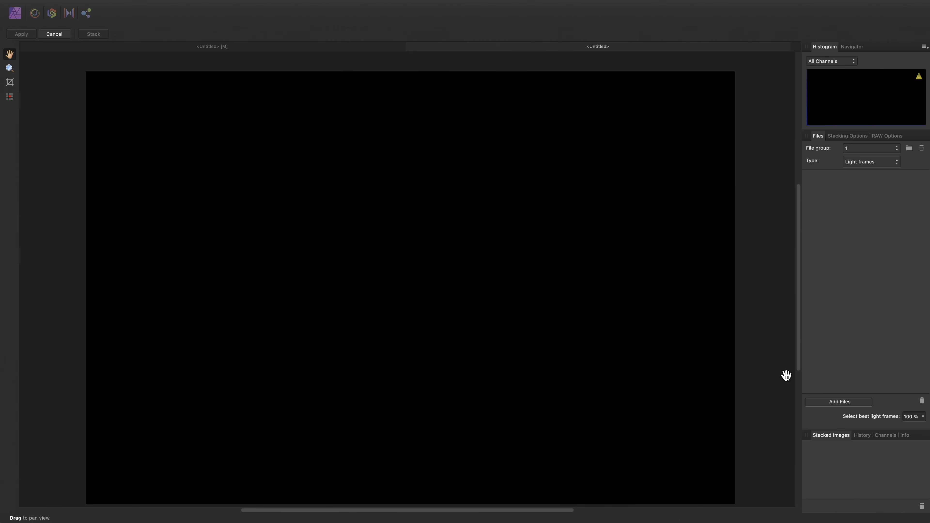
pyautogui.click(841, 403)
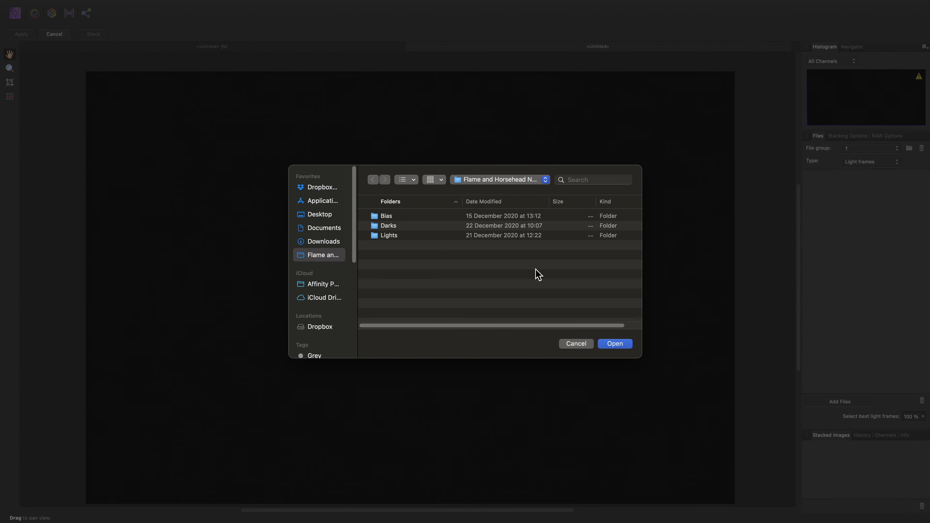
pyautogui.doubleClick(408, 236)
pyautogui.click(402, 226)
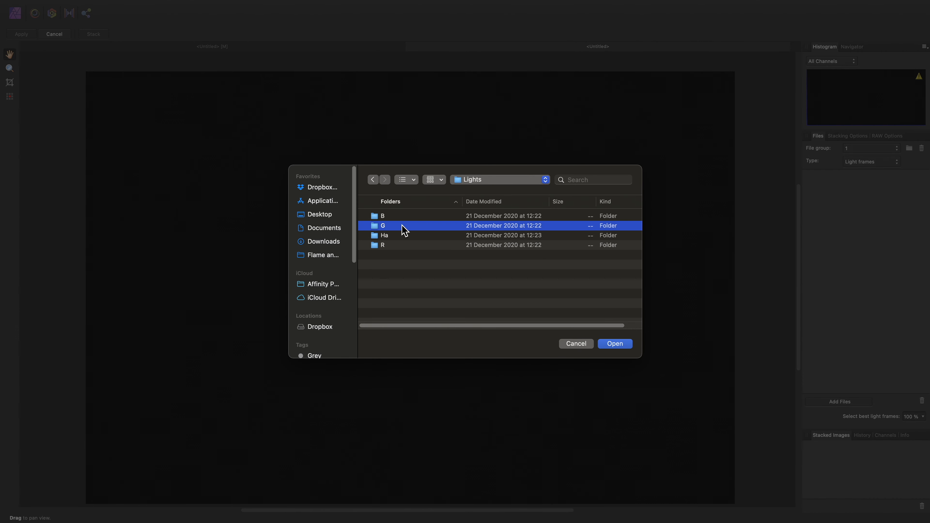
pyautogui.click(619, 347)
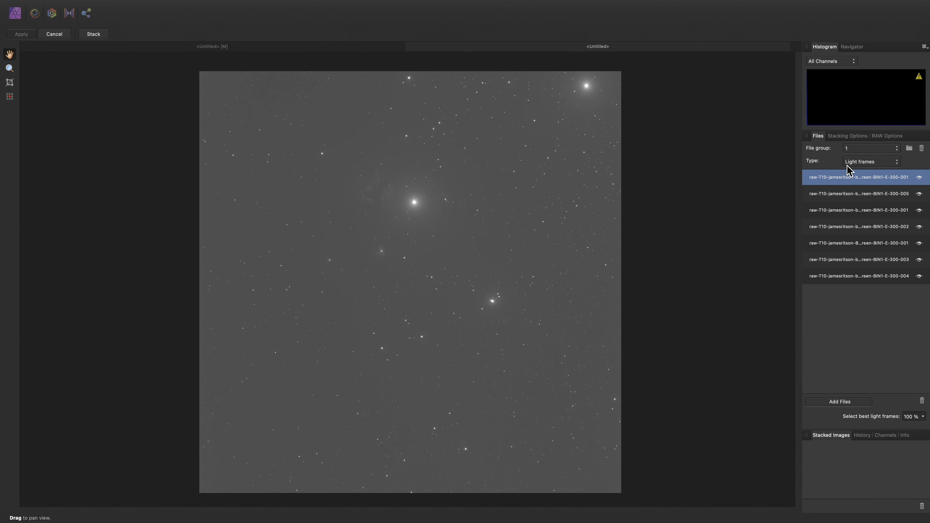
# Add the Bias folder from the Flame and Horsehead folder to the green stack as bias frames
pyautogui.click(851, 164)
pyautogui.click(855, 172)
pyautogui.click(840, 402)
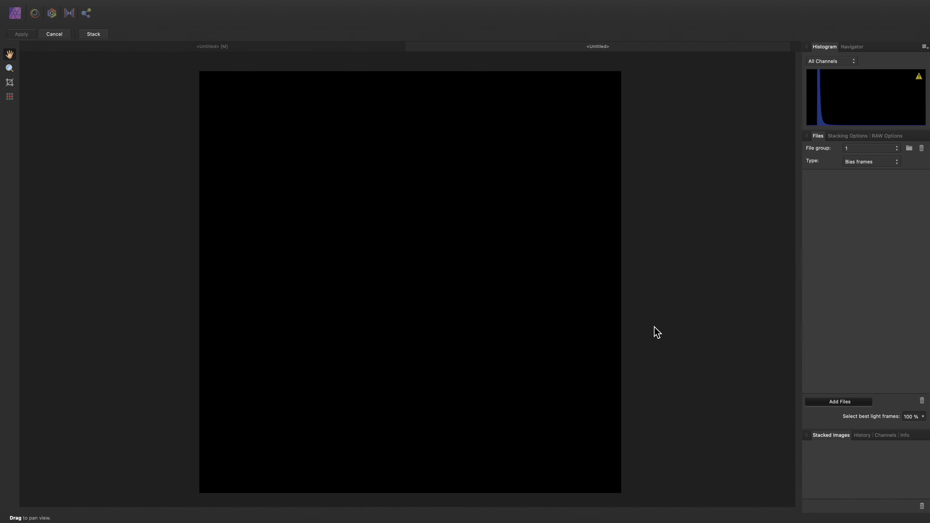
pyautogui.click(476, 184)
pyautogui.click(477, 192)
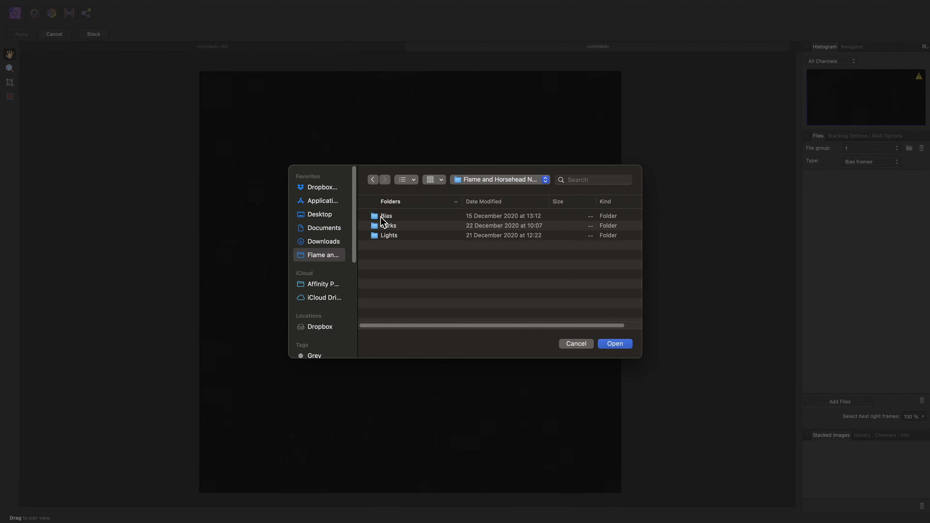
pyautogui.click(381, 216)
pyautogui.click(615, 344)
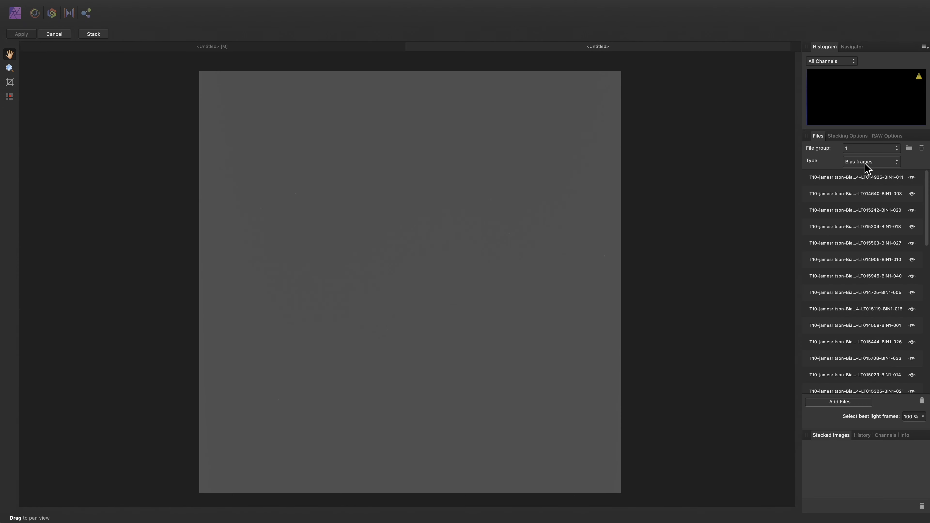
# Add the Darks folder to the green stack as dark frames
pyautogui.click(854, 162)
pyautogui.click(860, 172)
pyautogui.click(837, 403)
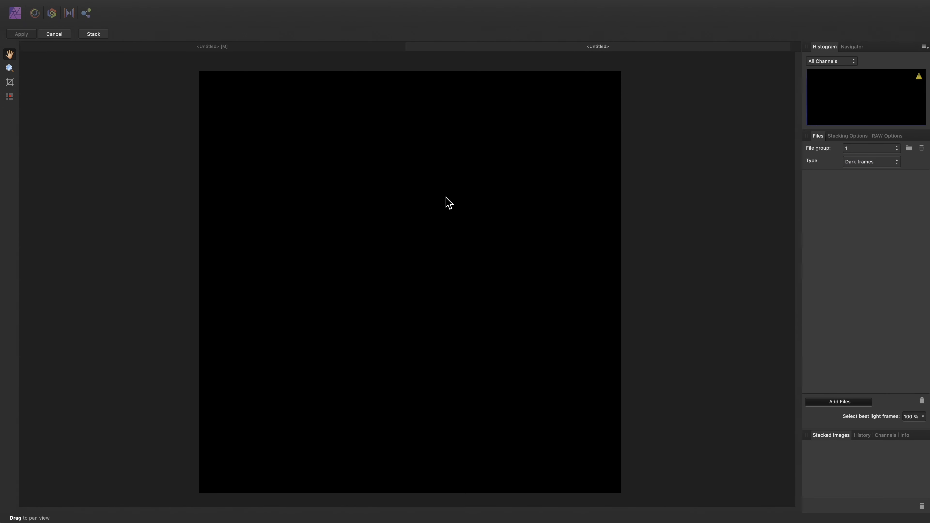
pyautogui.click(412, 226)
pyautogui.click(621, 345)
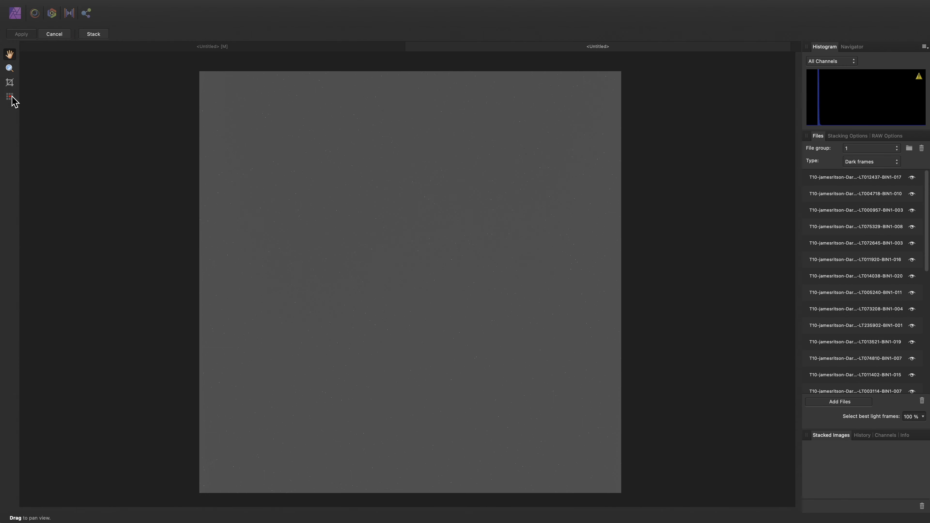
# Load the T10 bad pixel preset onto the green stack's frames
pyautogui.click(9, 97)
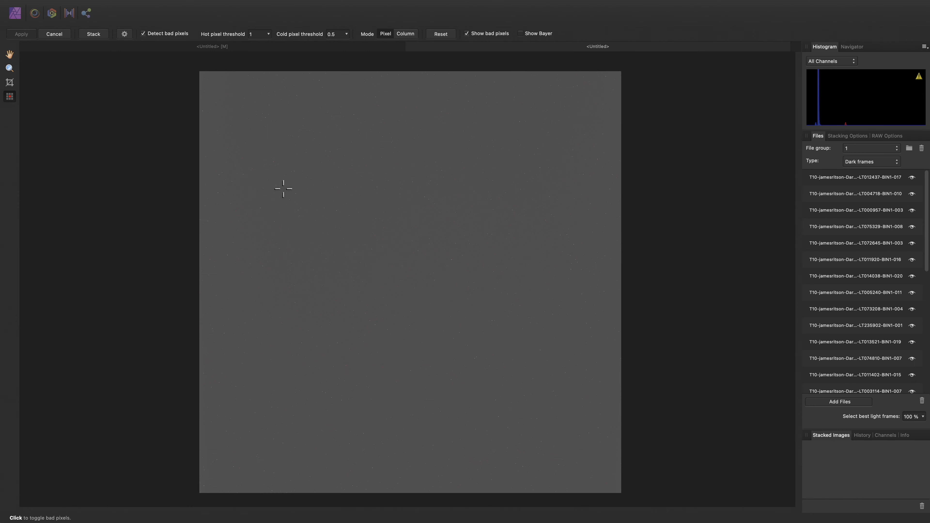
pyautogui.click(125, 34)
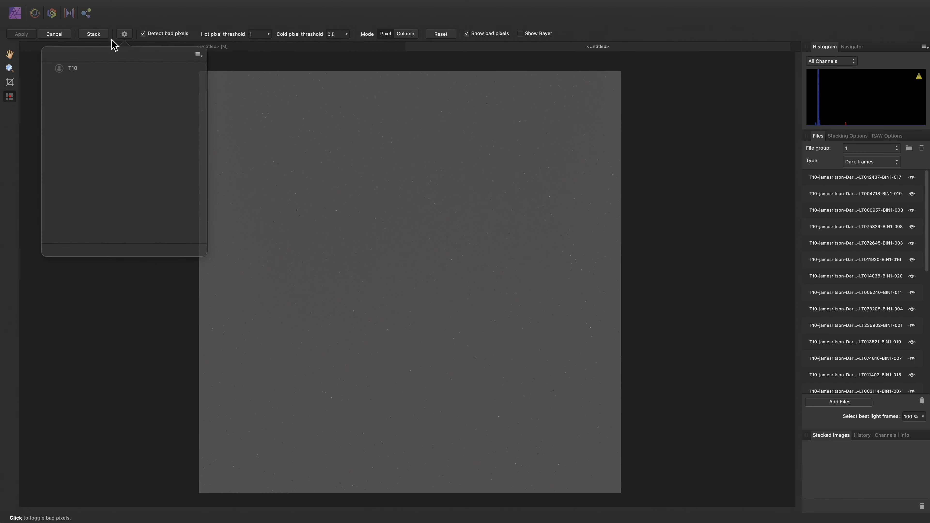
pyautogui.click(78, 69)
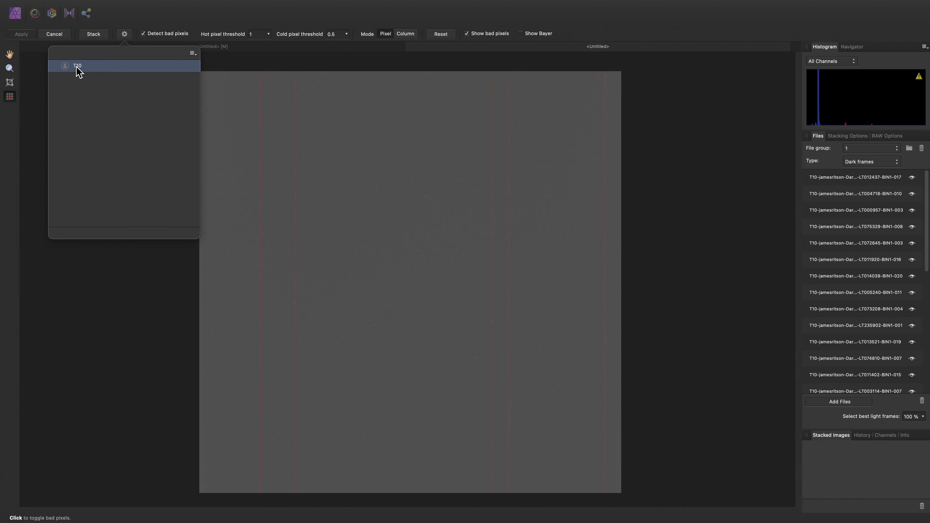
# Stack the green frames and apply the stacked result
pyautogui.click(99, 32)
pyautogui.press('space')
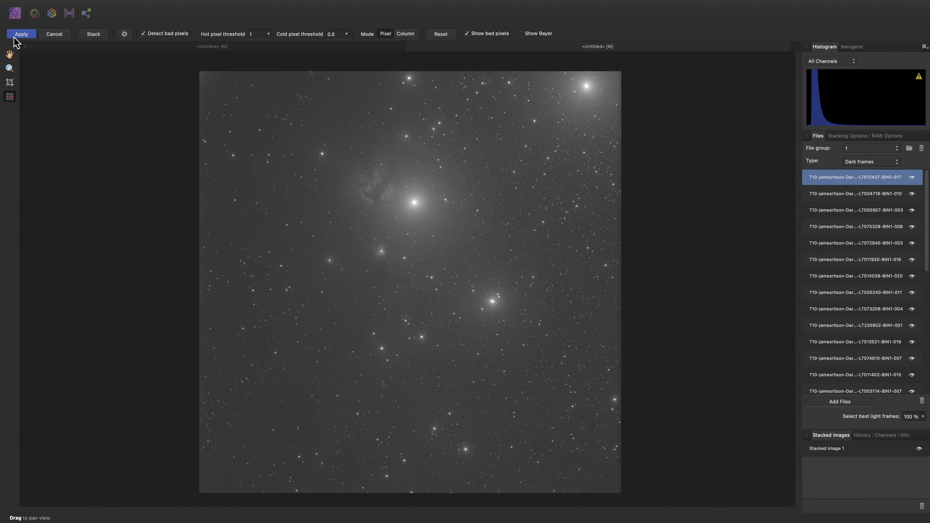
pyautogui.click(15, 36)
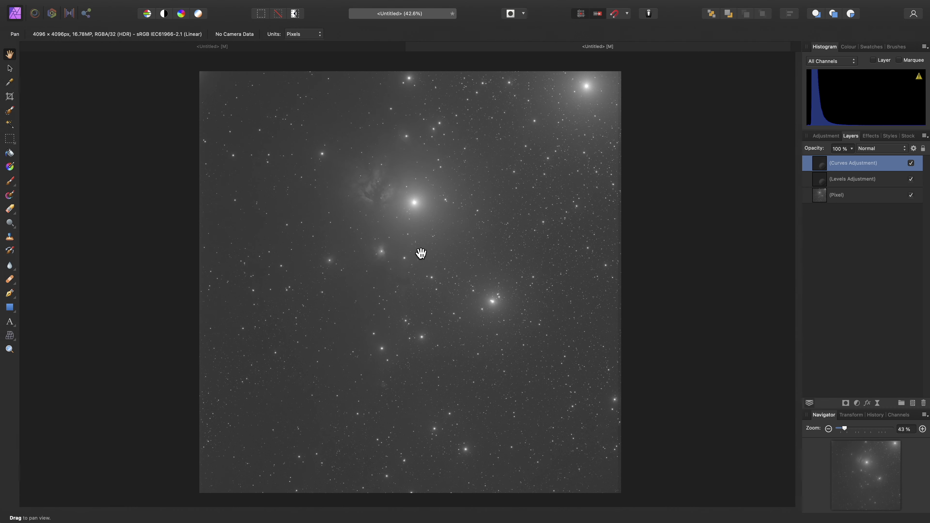
# Rename the pixel layer of the new stacked image Green
pyautogui.click(844, 201)
pyautogui.doubleClick(840, 198)
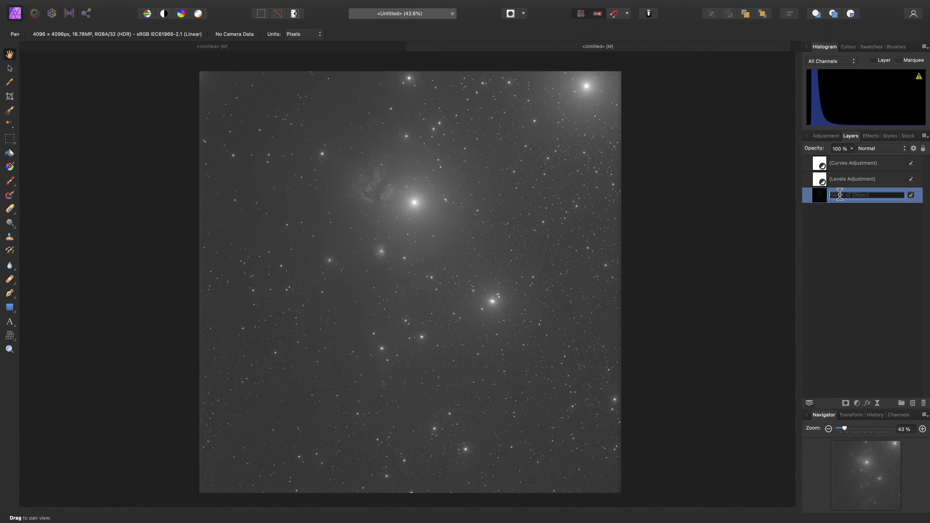
pyautogui.write('Green')
pyautogui.press('Return')
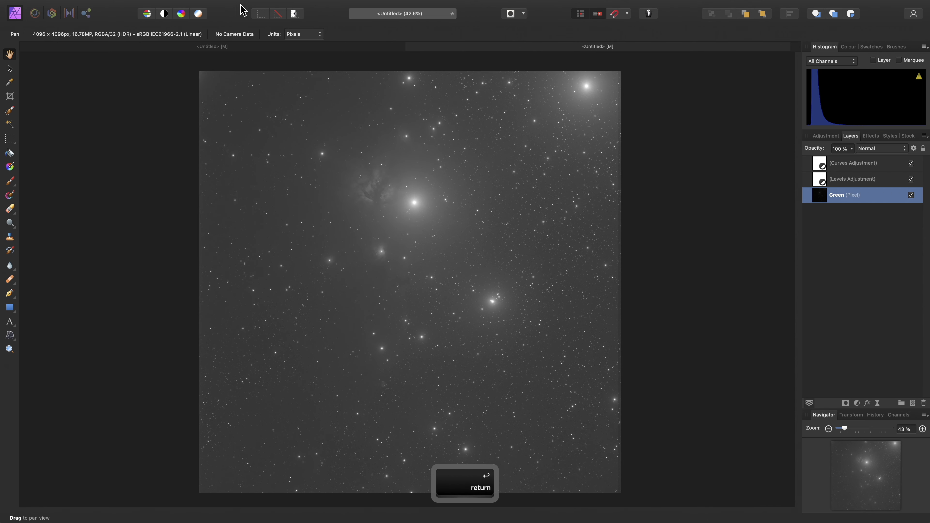
# Start another astrophotography stack and add the B folder from Lights as its light frames
pyautogui.click(102, 6)
pyautogui.click(133, 89)
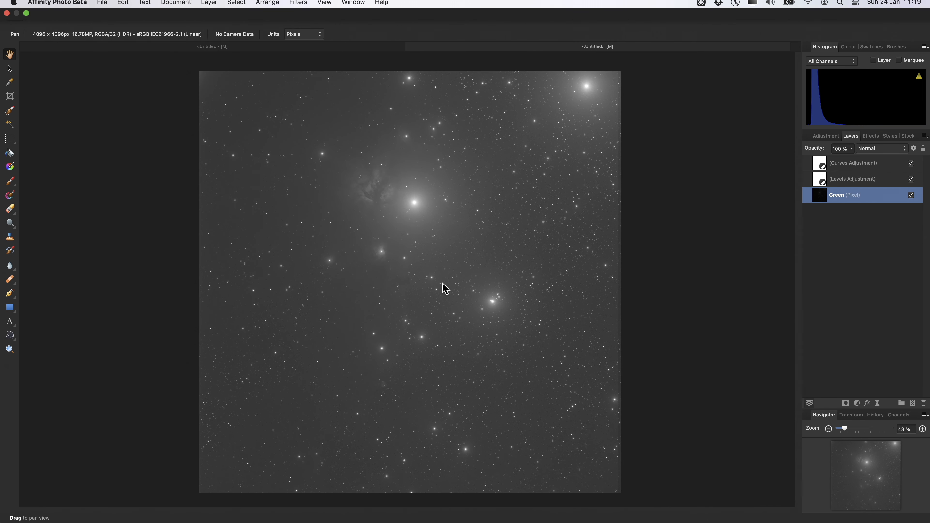
pyautogui.click(864, 163)
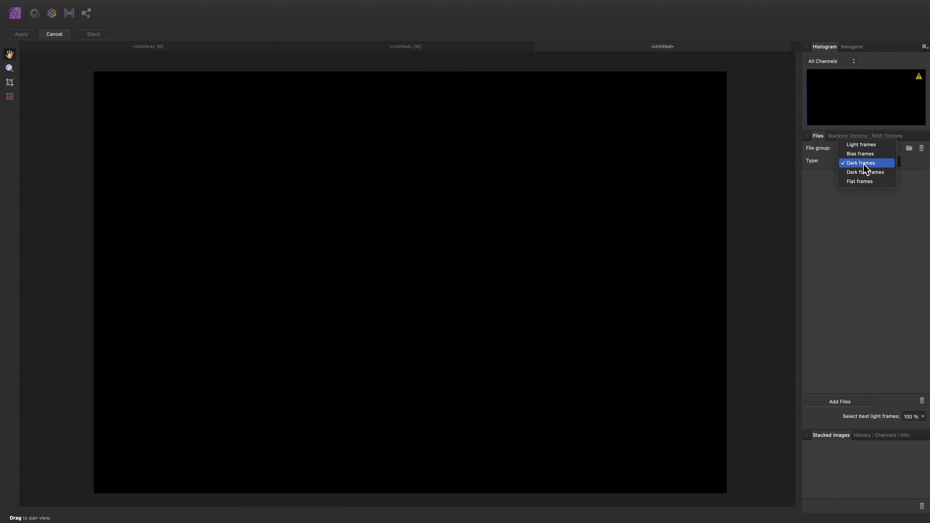
pyautogui.click(863, 145)
pyautogui.click(846, 402)
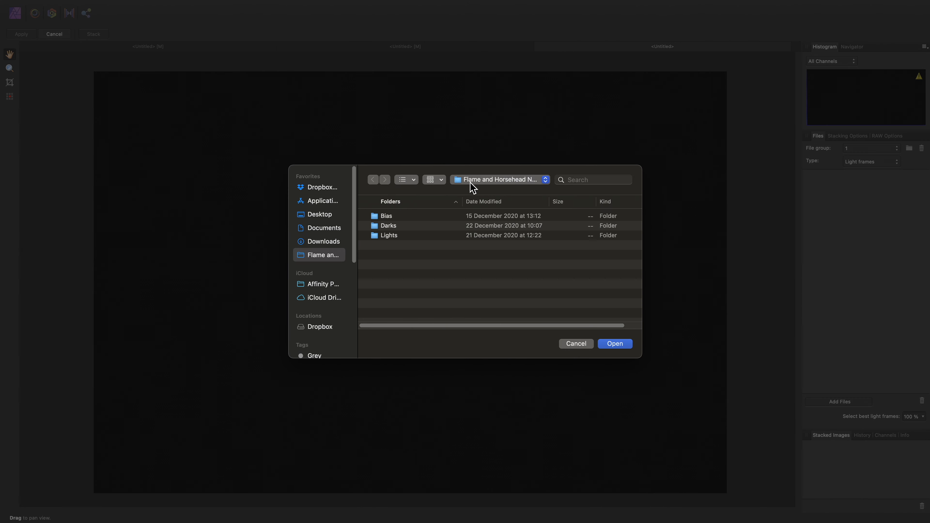
pyautogui.doubleClick(411, 236)
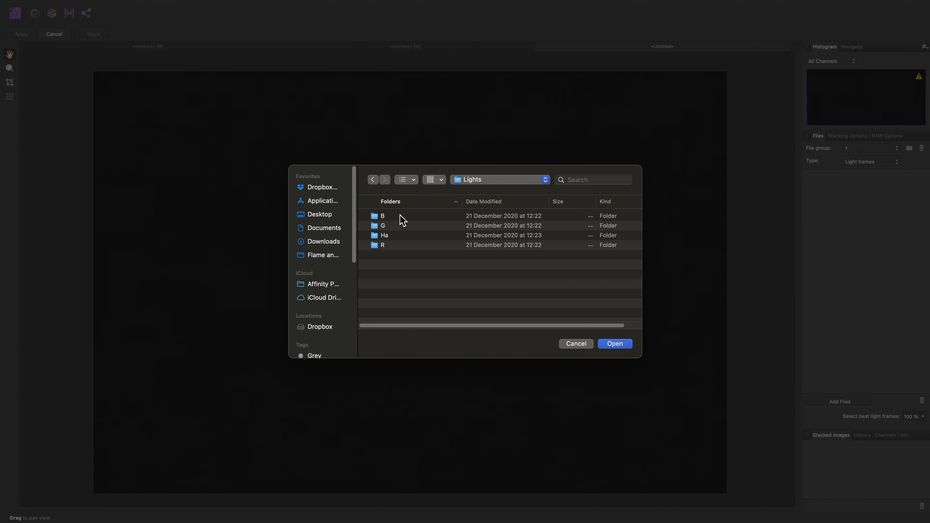
pyautogui.click(400, 217)
pyautogui.click(616, 344)
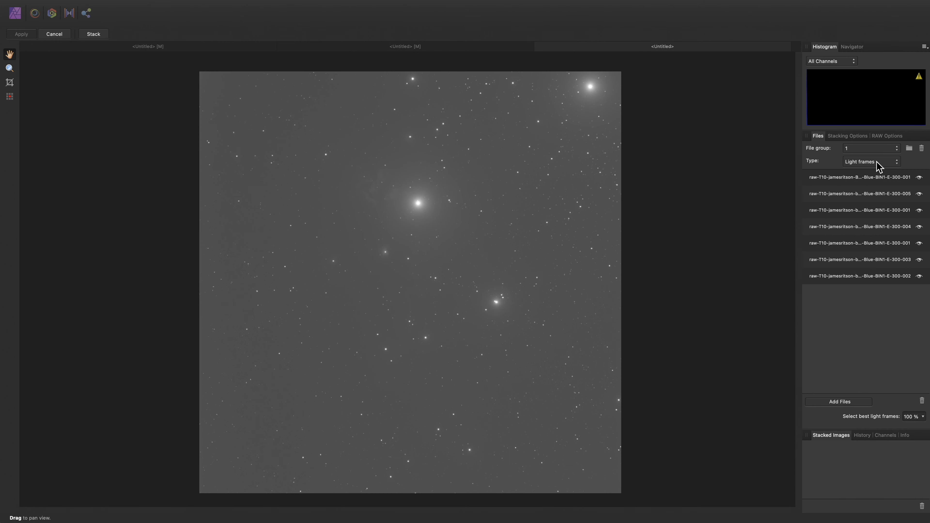
# Add the Bias folder from the Flame and Horsehead folder to the blue stack as bias frames
pyautogui.click(872, 162)
pyautogui.click(875, 172)
pyautogui.click(838, 401)
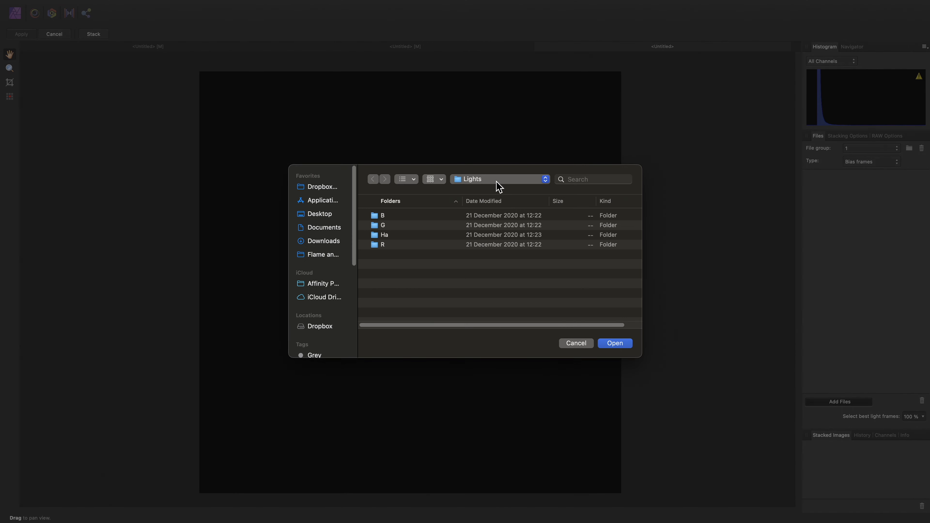
pyautogui.click(484, 188)
pyautogui.click(403, 219)
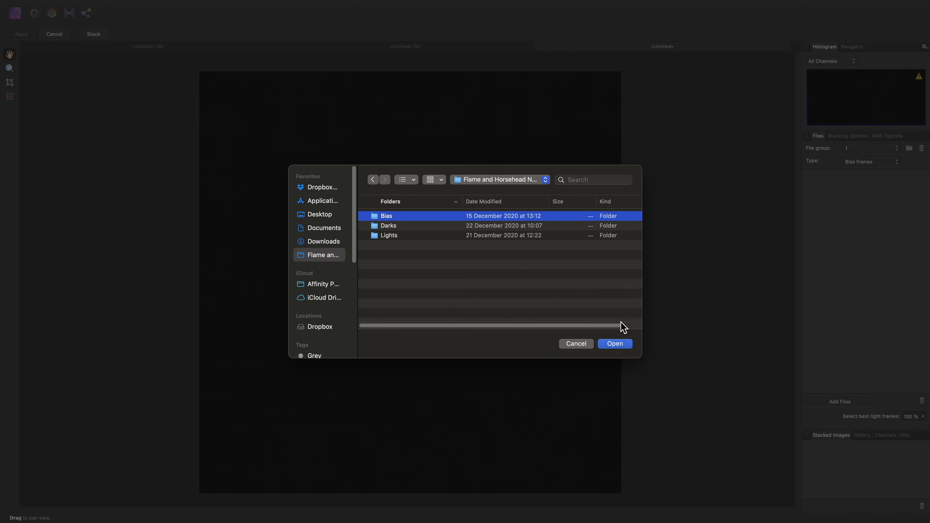
pyautogui.click(616, 344)
# Add the Darks folder from the Flame and Horsehead folder to the blue stack as dark frames
pyautogui.click(874, 161)
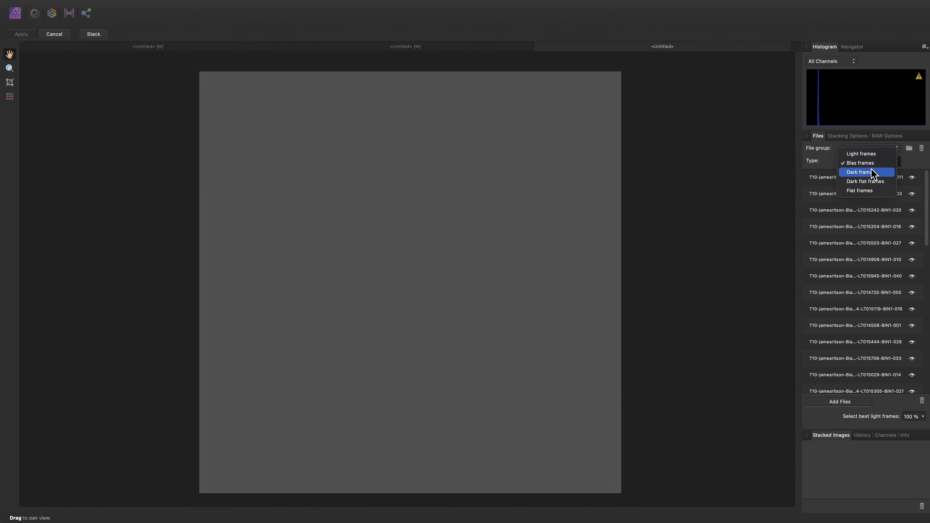
pyautogui.click(870, 173)
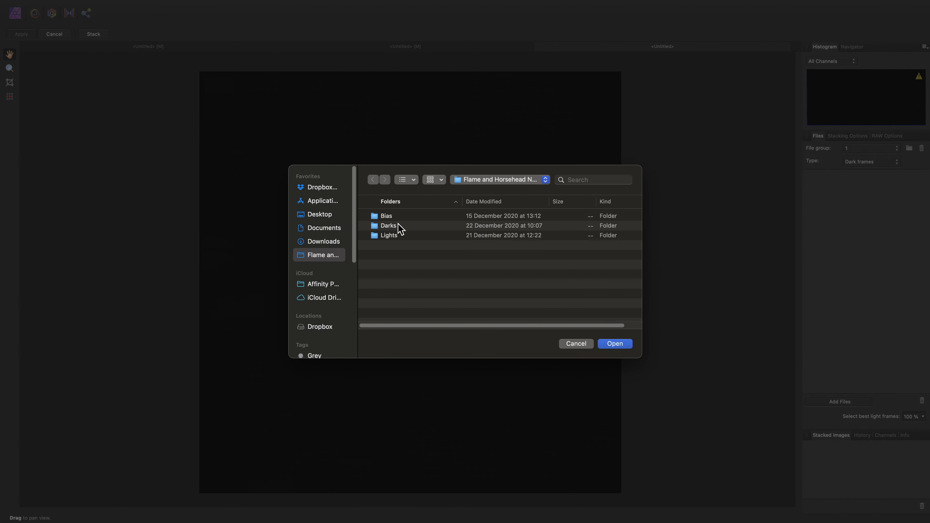
pyautogui.click(399, 227)
pyautogui.click(619, 346)
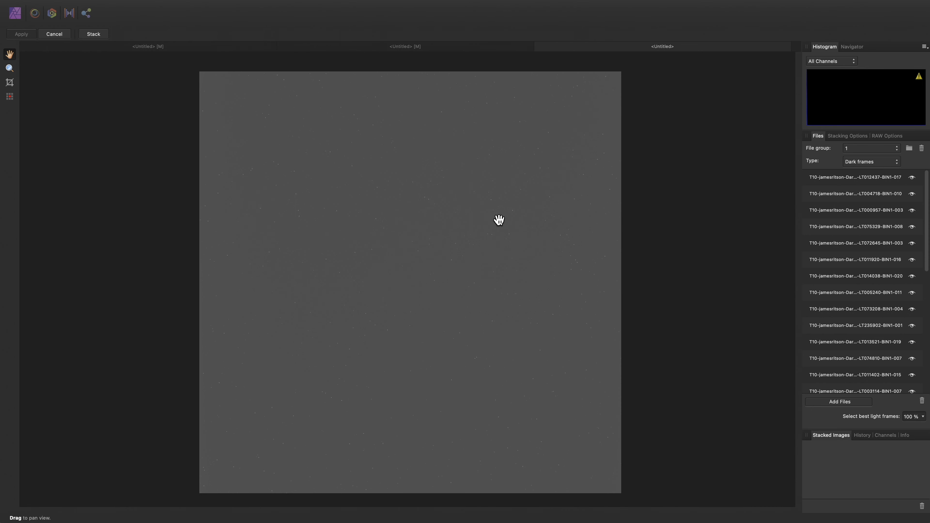
# Load the T10 bad pixel preset for the blue stack with the Bad Pixel tool
pyautogui.click(10, 97)
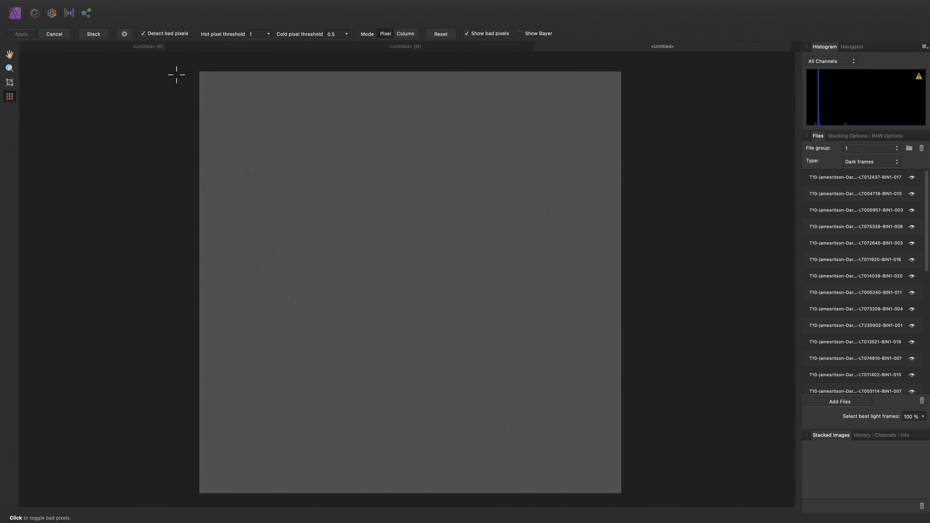
pyautogui.click(124, 34)
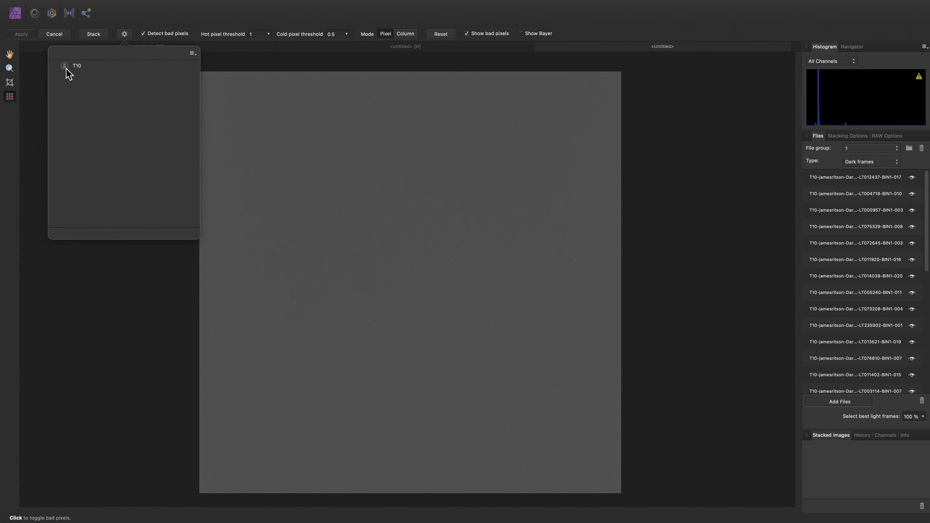
pyautogui.click(76, 67)
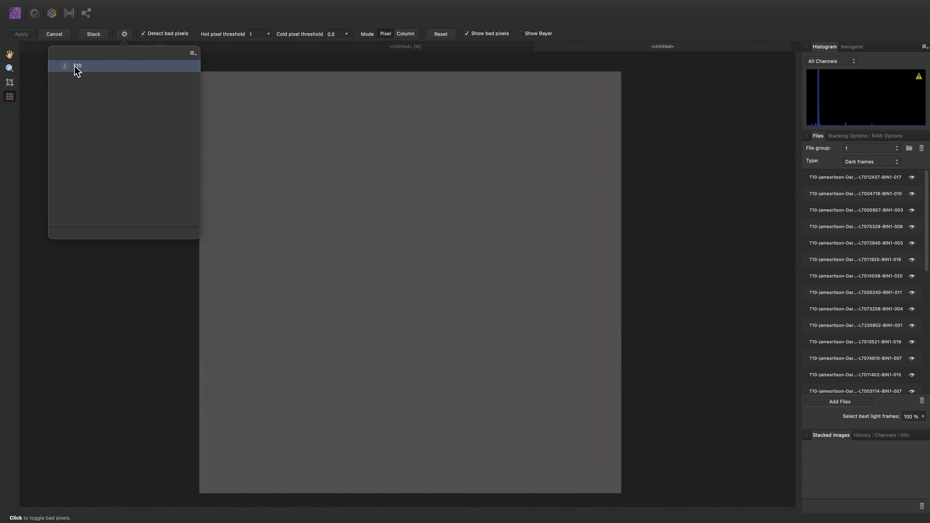
# Stack the blue frames and apply the stacked result
pyautogui.click(101, 35)
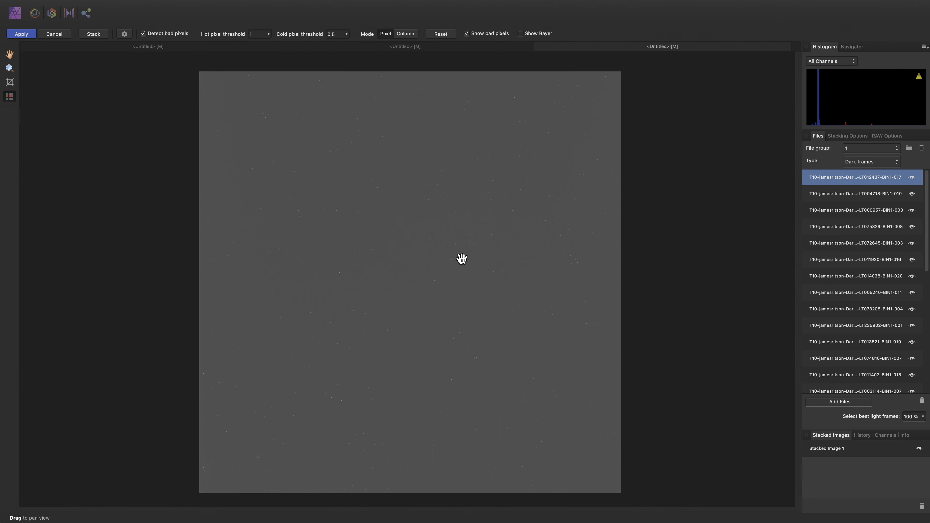
pyautogui.click(27, 37)
# Rename the pixel layer of the newly stacked image Blue
pyautogui.click(850, 198)
pyautogui.doubleClick(881, 192)
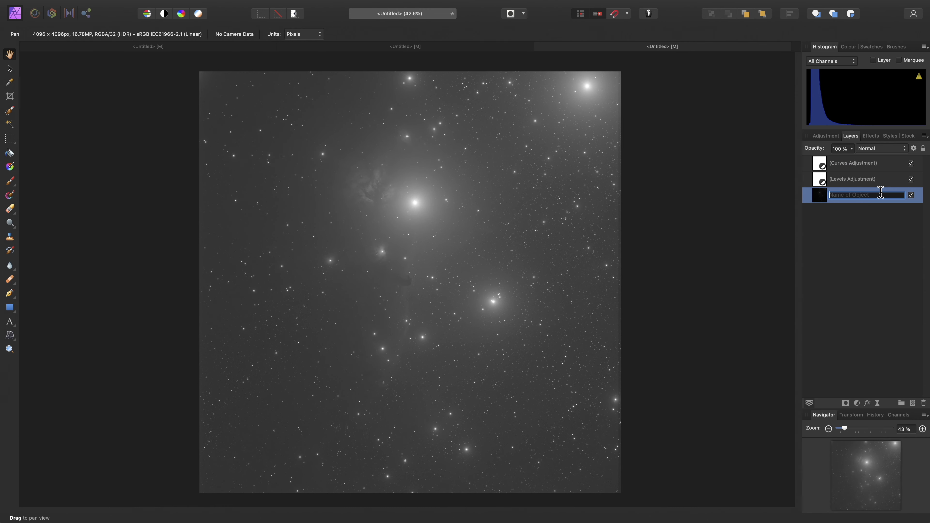
pyautogui.write('Blue')
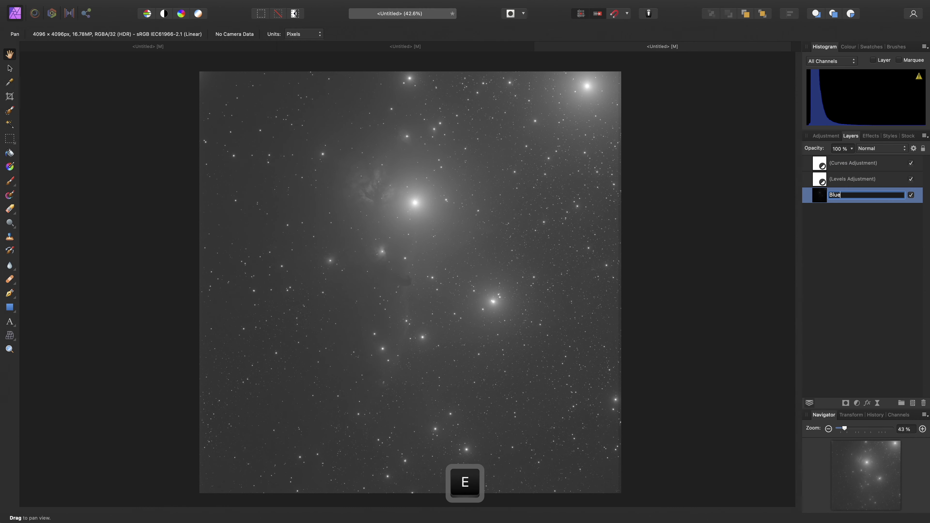
pyautogui.press('Return')
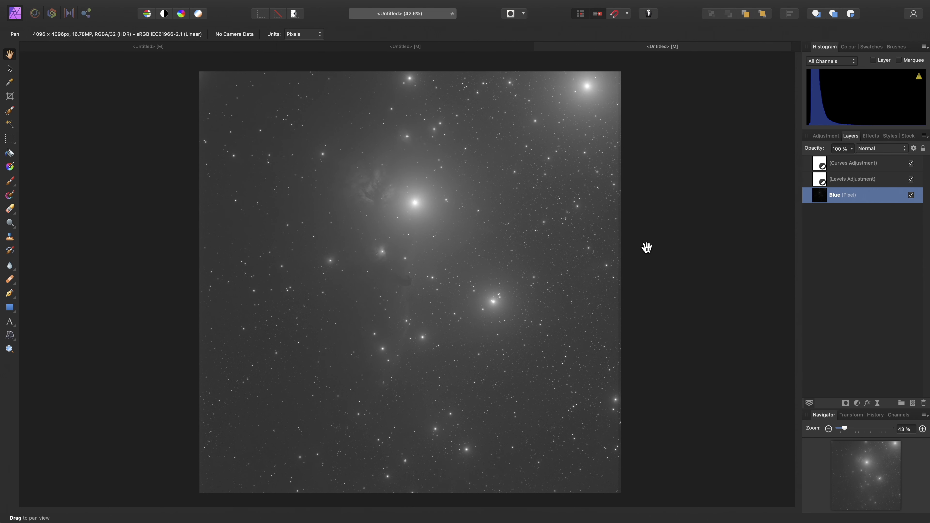
# Copy the Green pixel layer from its document and paste it above the Red layer in the red document
pyautogui.click(189, 47)
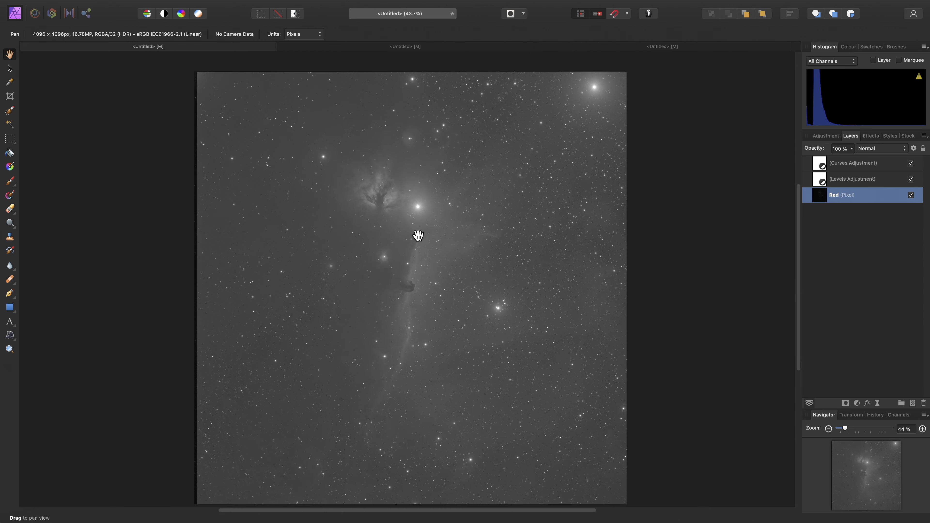
pyautogui.click(414, 46)
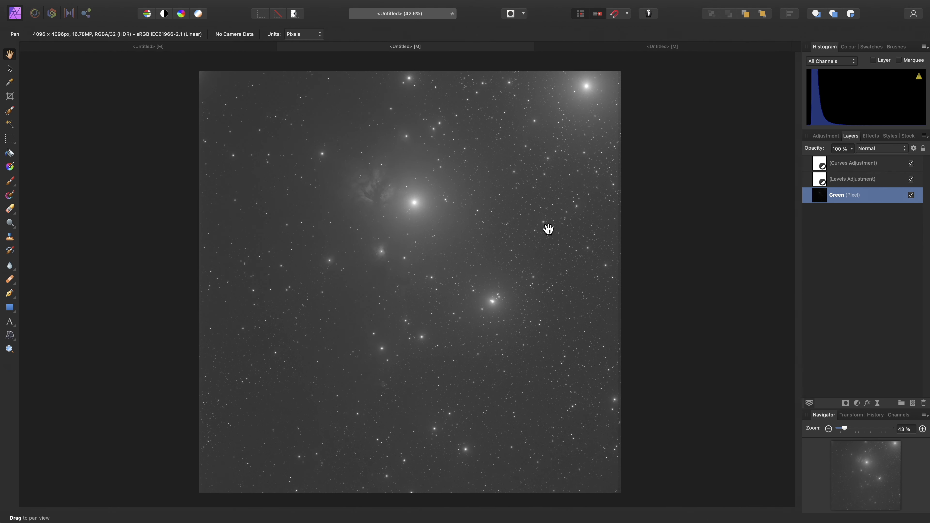
pyautogui.press('super')
pyautogui.press('super+c')
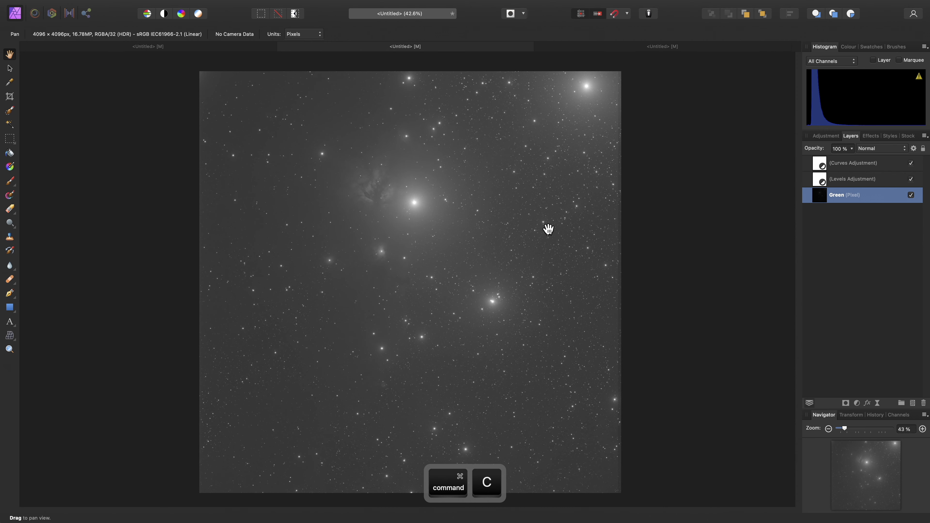
pyautogui.click(243, 47)
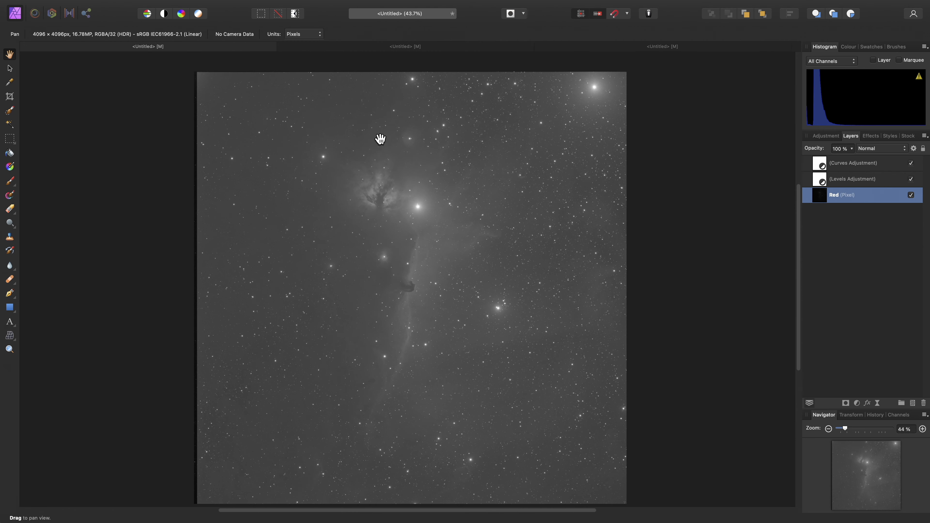
pyautogui.press('super')
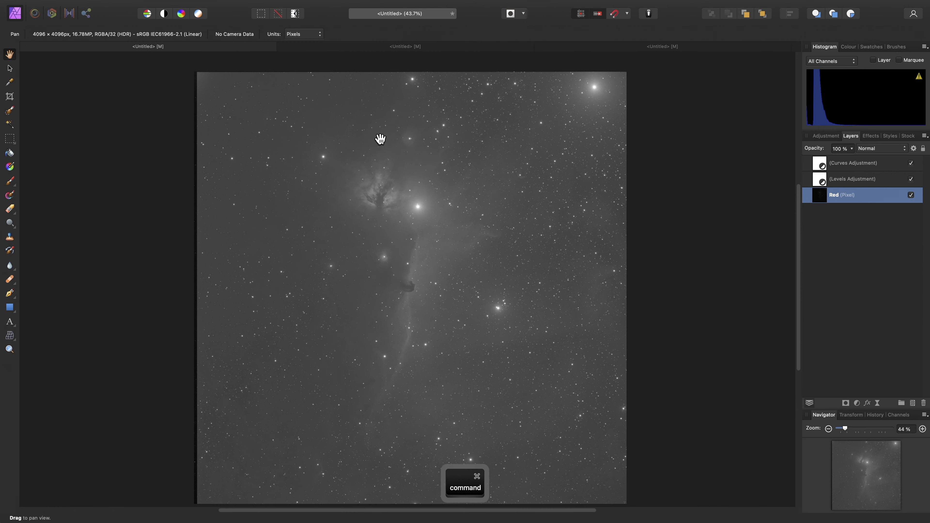
pyautogui.press('super+v')
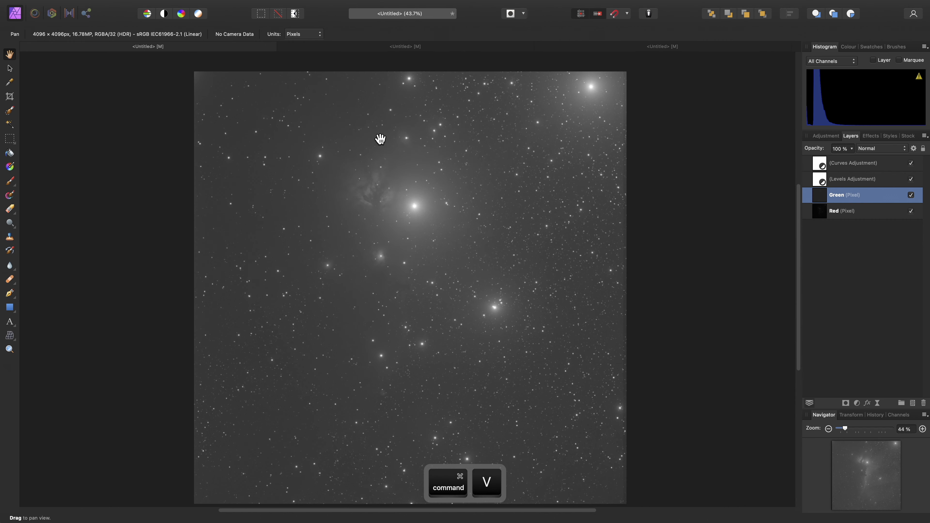
# Copy the Blue pixel layer from its document and paste it above the Green layer in the red document
pyautogui.click(647, 48)
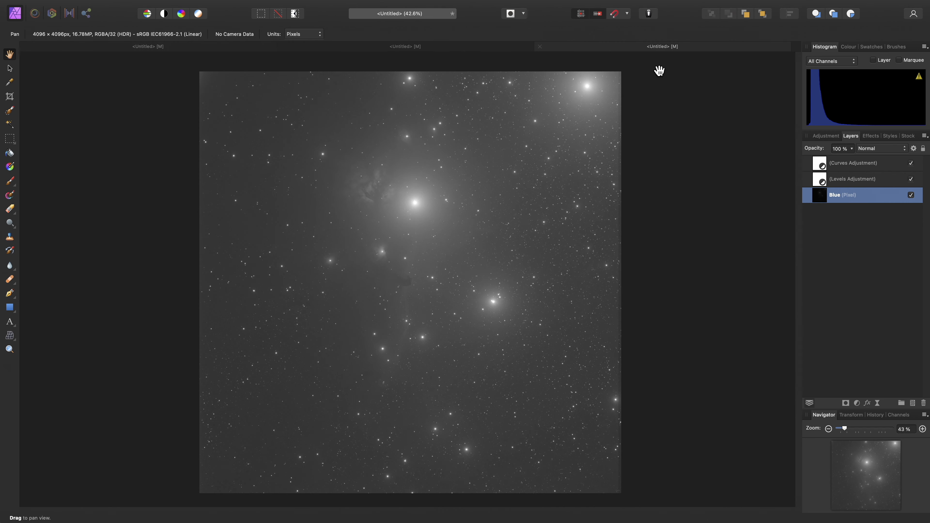
pyautogui.press('super+c')
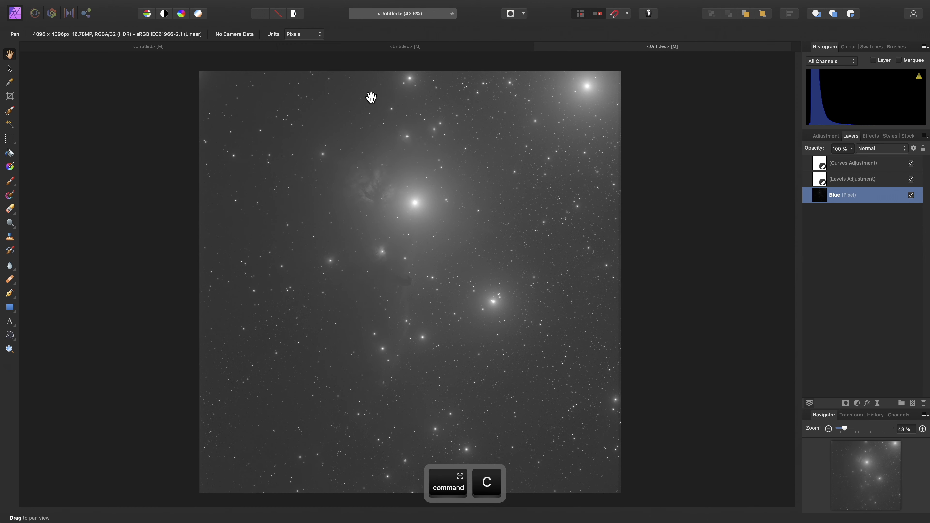
pyautogui.click(169, 47)
pyautogui.press('super+v')
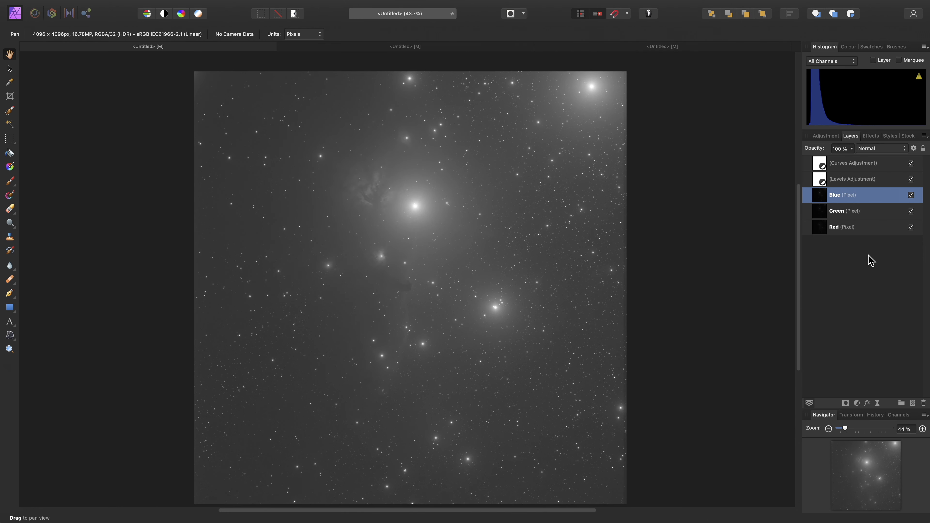
# Set the blend mode of the Blue, Green and Red pixel layers to Add
pyautogui.keyDown('shift'); pyautogui.click(853, 229); pyautogui.keyUp('shift')
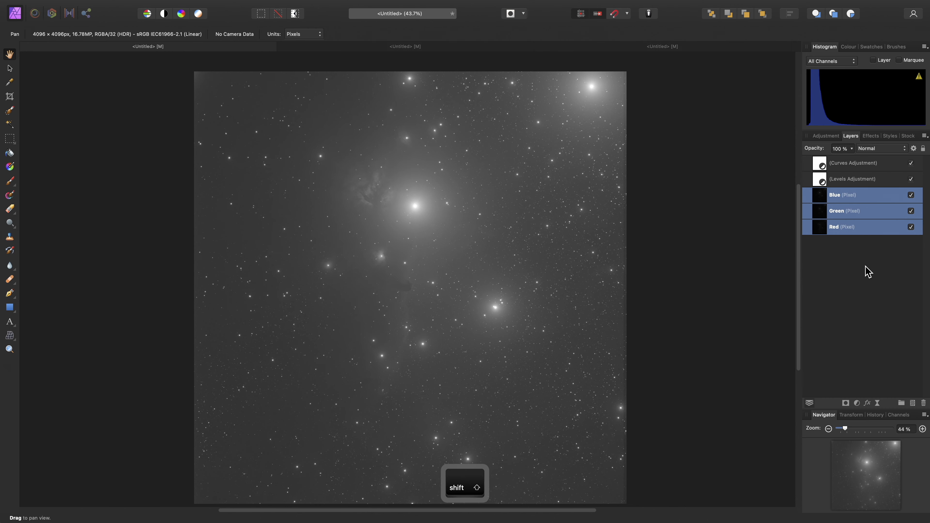
pyautogui.click(872, 149)
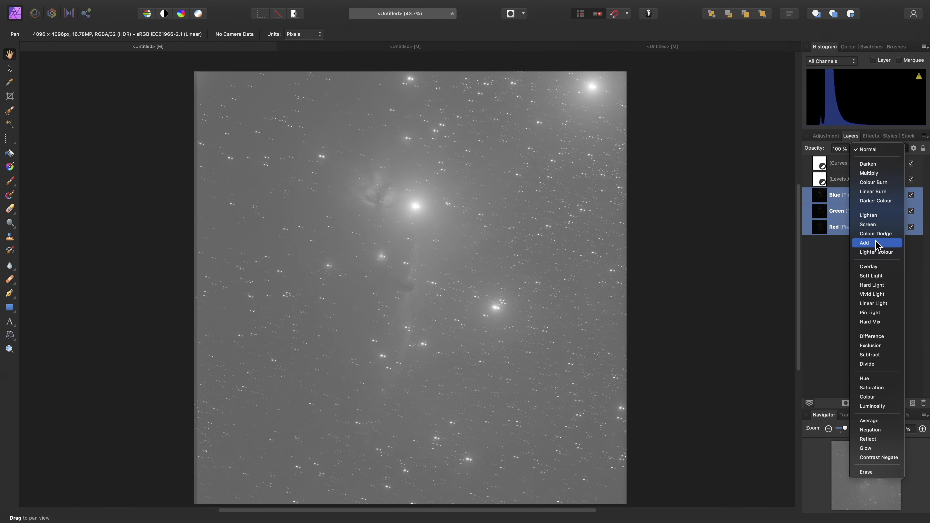
pyautogui.click(879, 242)
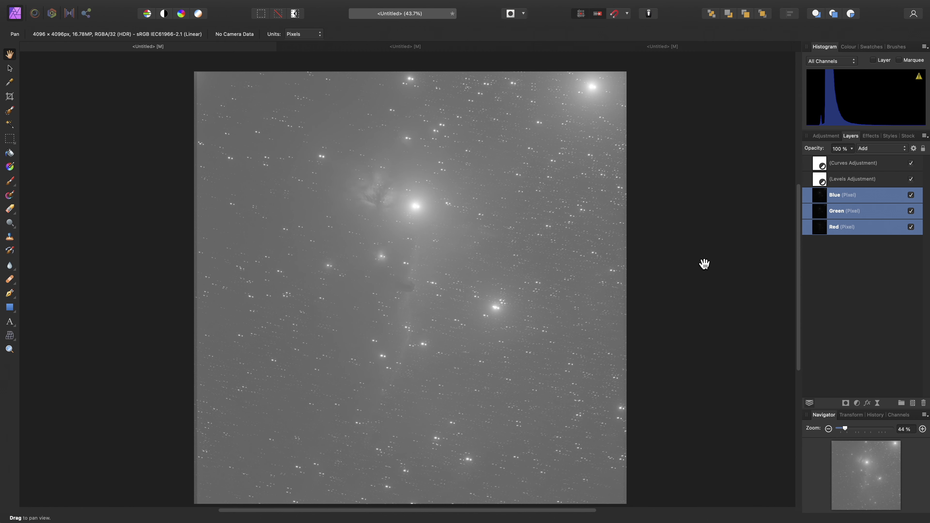
# Align the Red, Green and Blue pixel layers with each other by their stars
pyautogui.click(837, 230)
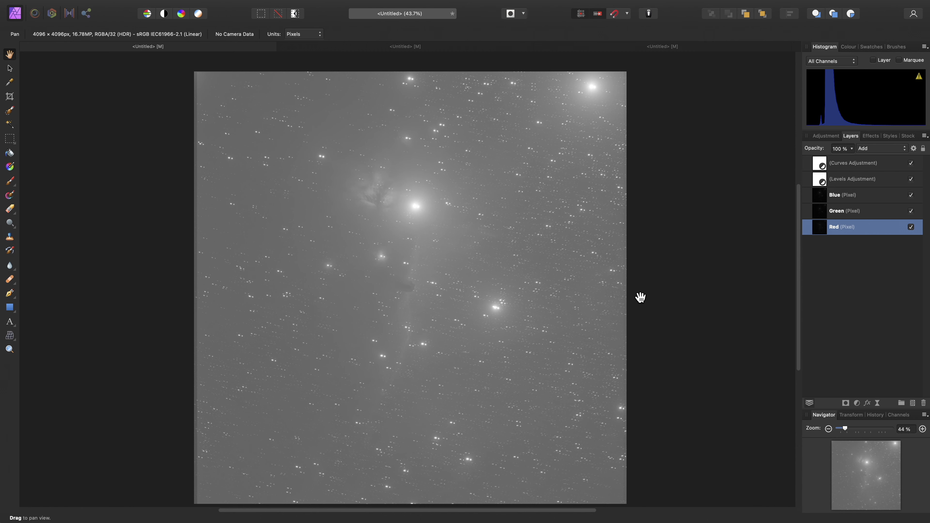
pyautogui.keyDown('shift'); pyautogui.click(870, 198); pyautogui.keyUp('shift')
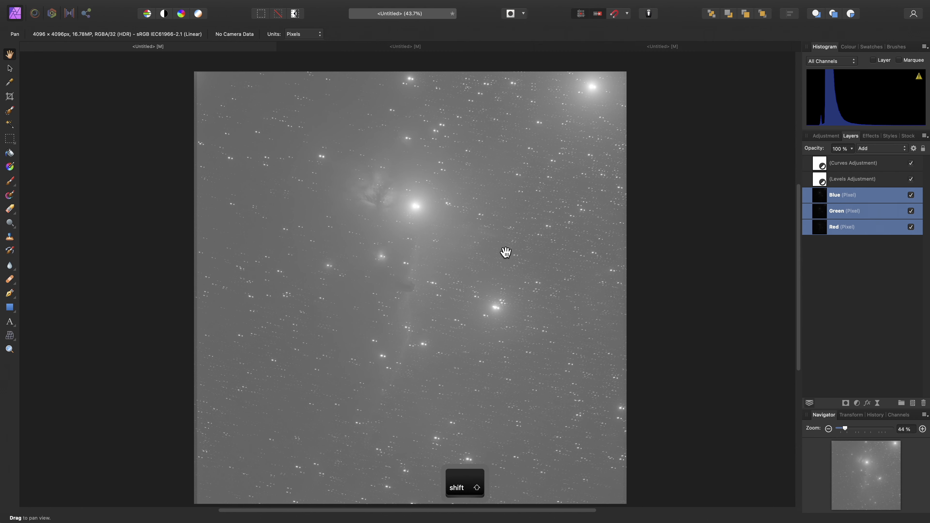
pyautogui.click(272, 5)
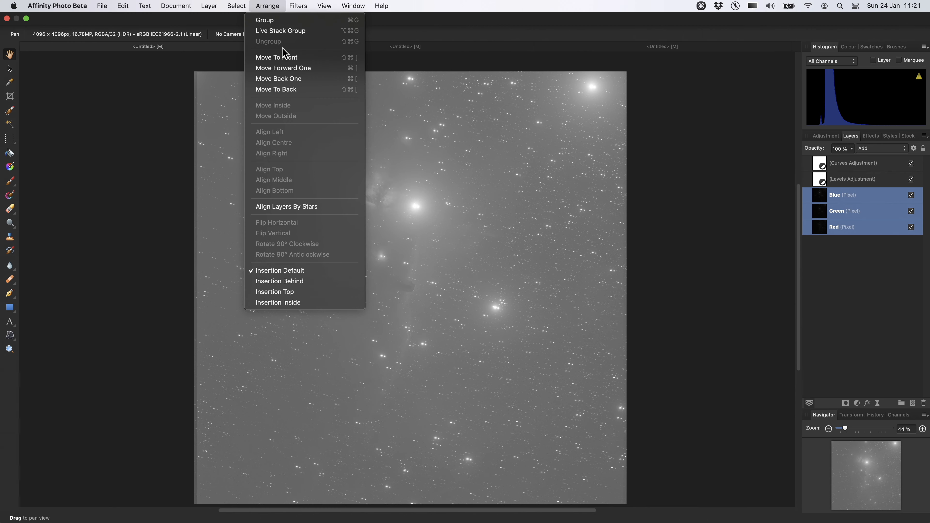
pyautogui.click(330, 206)
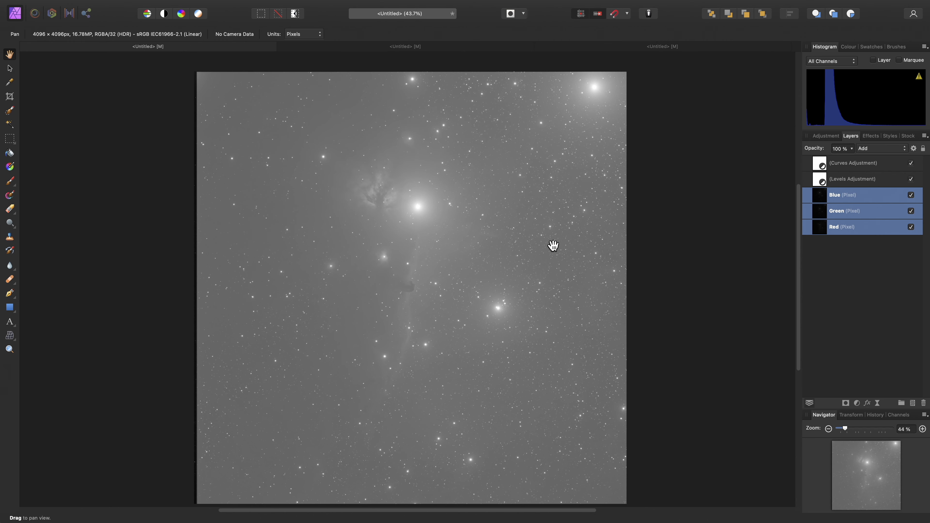
# Add a Recolour adjustment layer and nest it inside the Red pixel layer
pyautogui.click(209, 5)
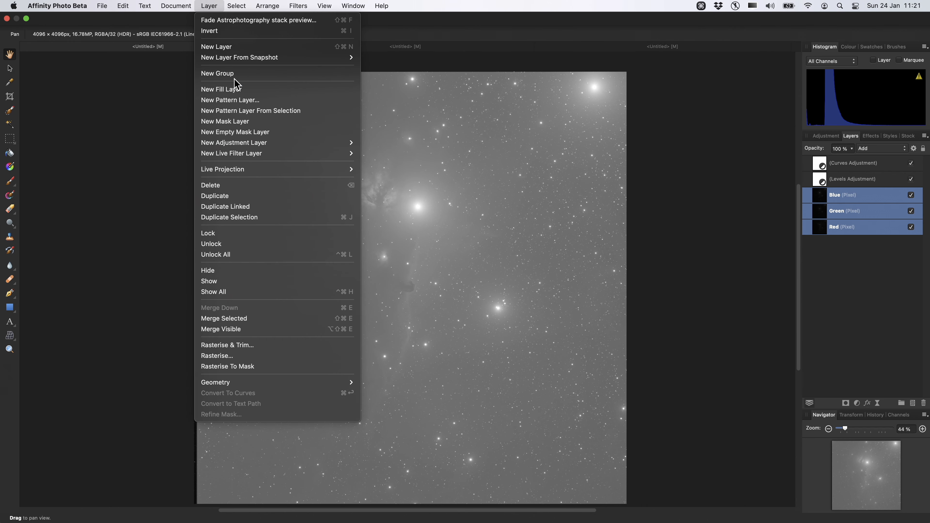
pyautogui.moveTo(247, 145)
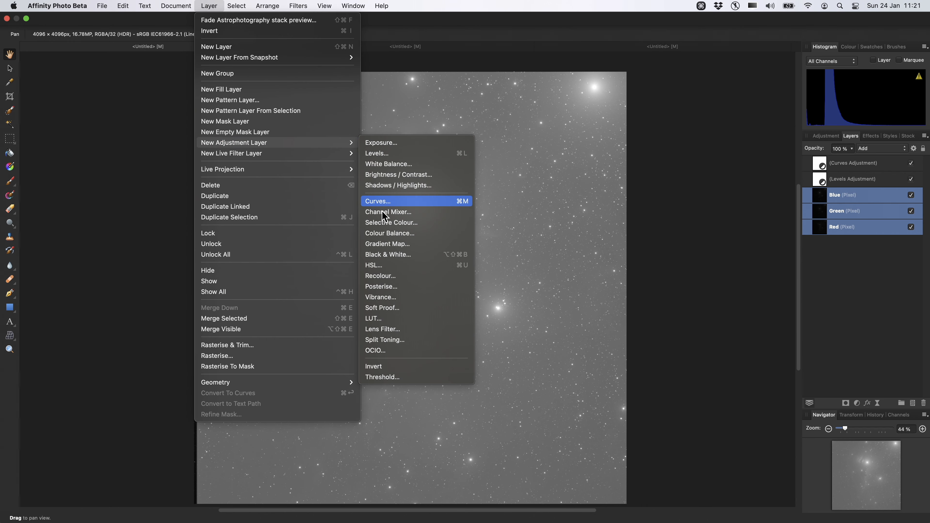
pyautogui.click(407, 278)
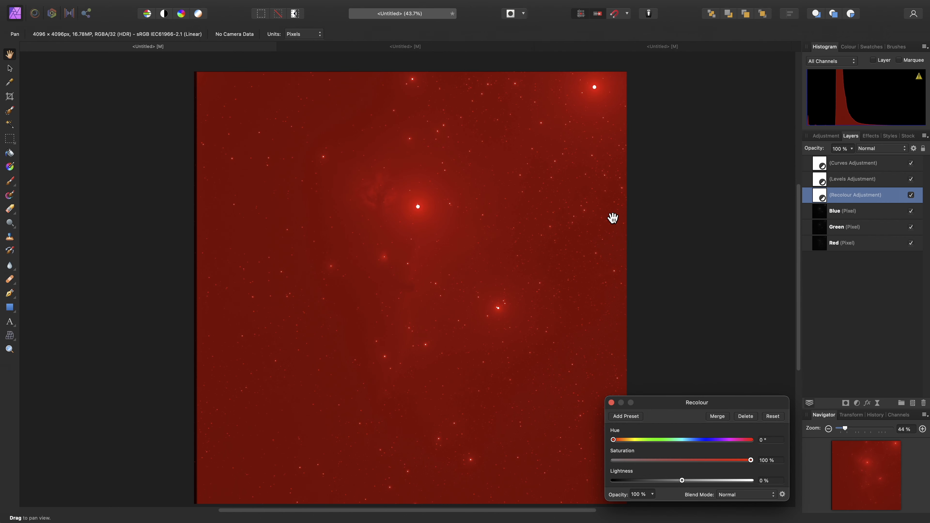
pyautogui.moveTo(822, 197); pyautogui.dragTo(863, 244)
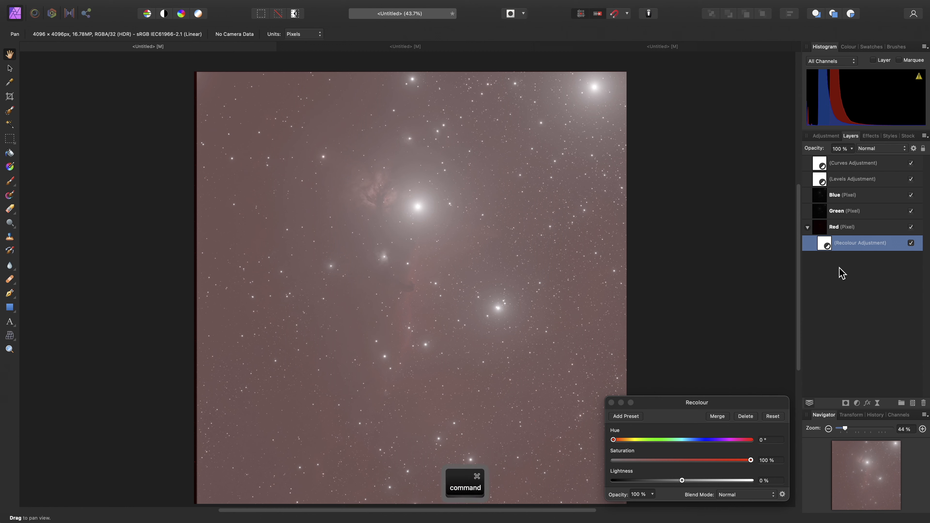
# Duplicate the Red layer's Recolour adjustment into the Green pixel layer and set the copy's hue to 120°
pyautogui.press('super+j')
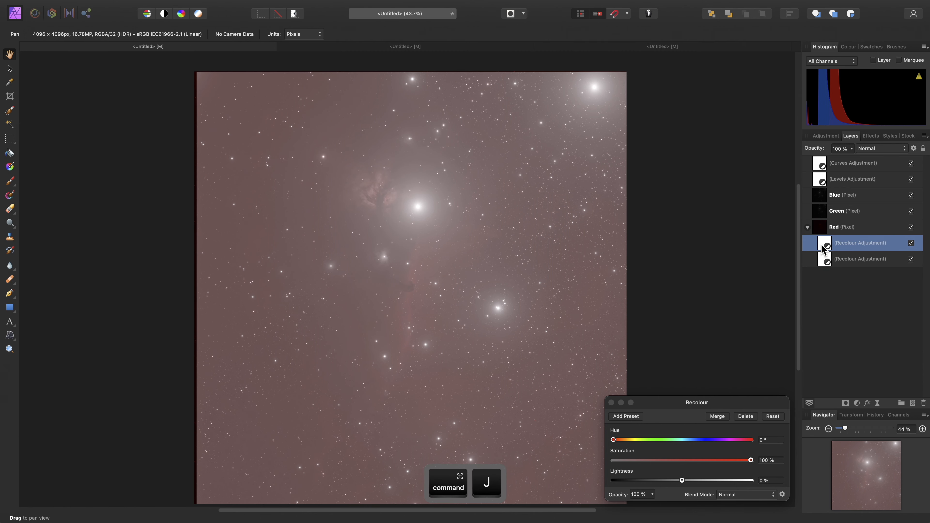
pyautogui.moveTo(825, 246); pyautogui.dragTo(864, 211)
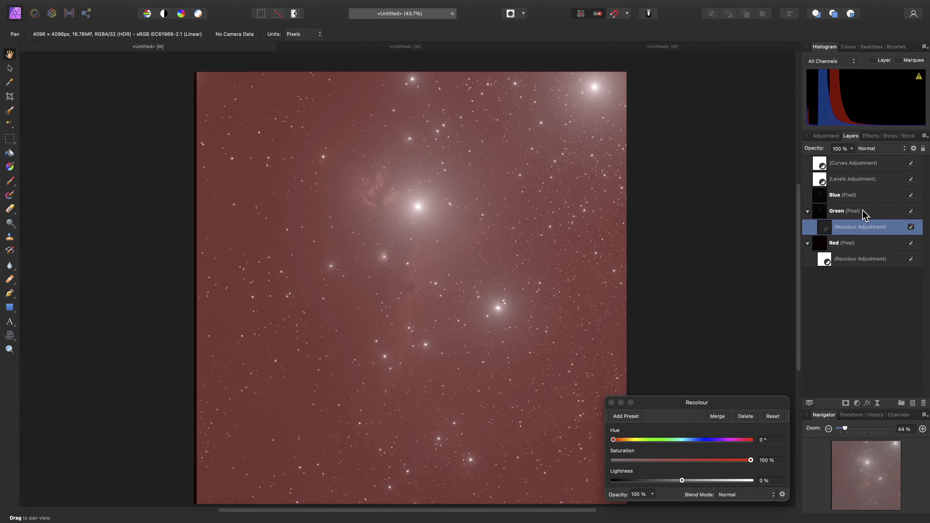
pyautogui.click(767, 441)
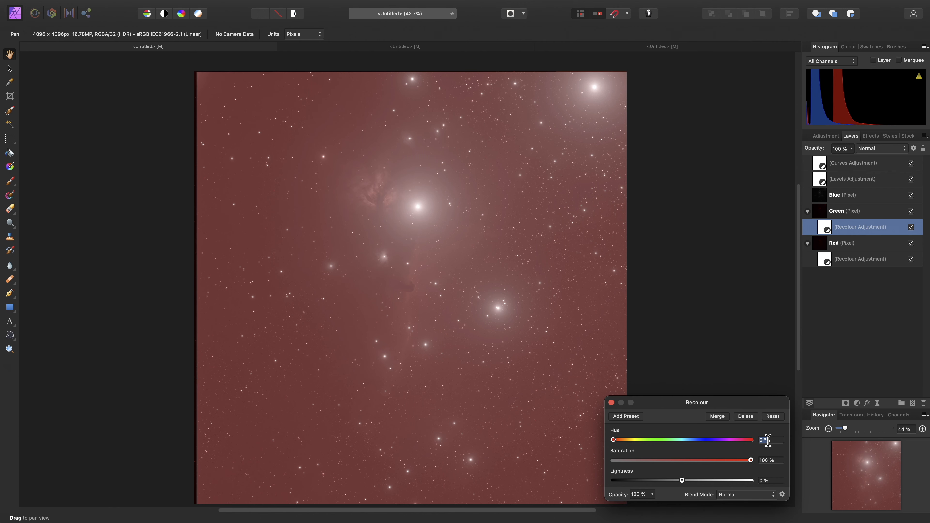
pyautogui.write('120')
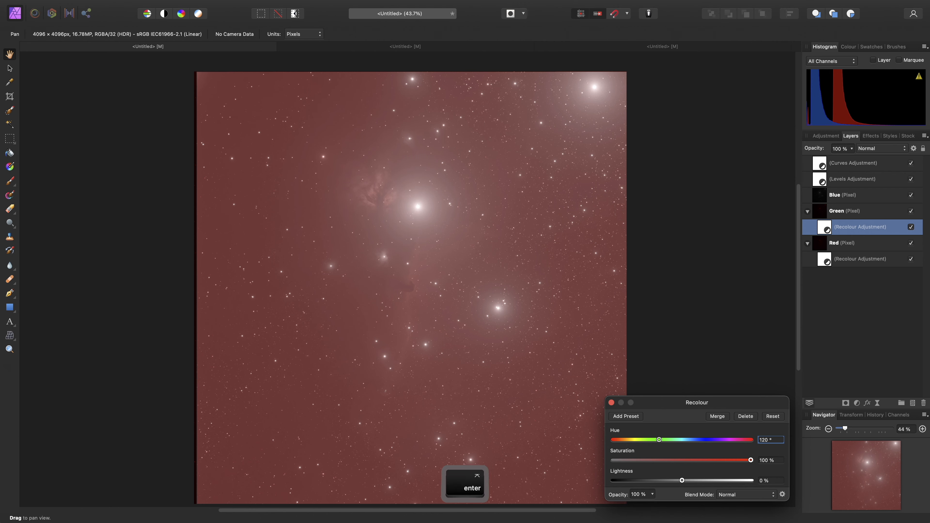
pyautogui.press('Return')
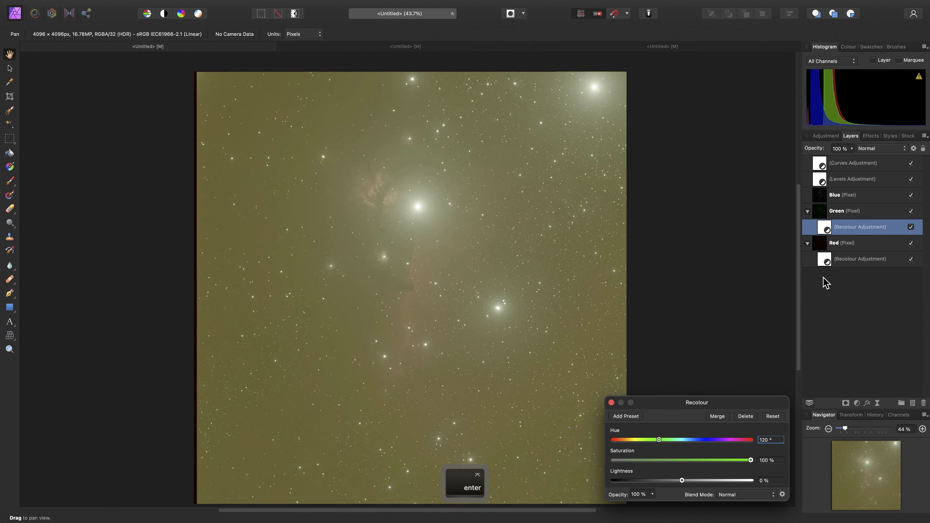
# Duplicate the Green layer's Recolour adjustment into the Blue pixel layer and set the copy's hue to 240°
pyautogui.press('super+j')
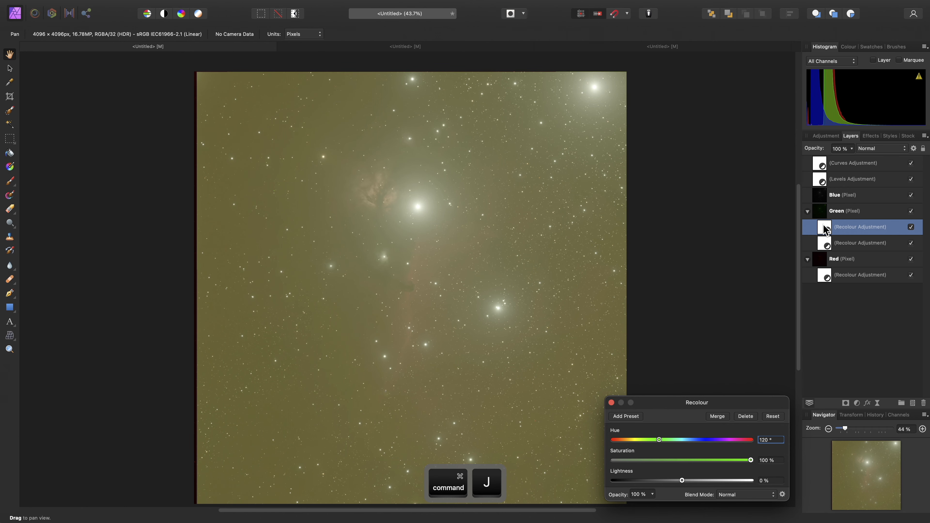
pyautogui.moveTo(830, 229); pyautogui.dragTo(849, 198)
pyautogui.click(721, 443)
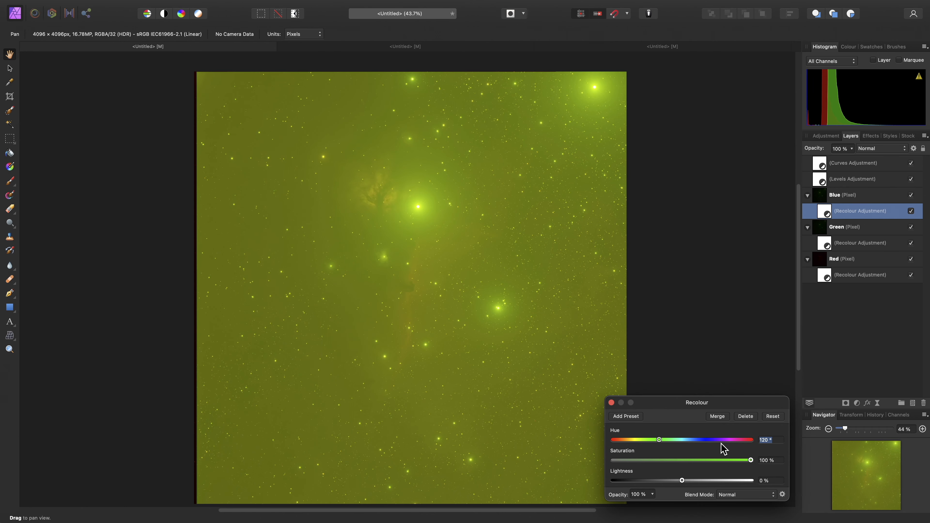
pyautogui.write('240')
pyautogui.press('Return')
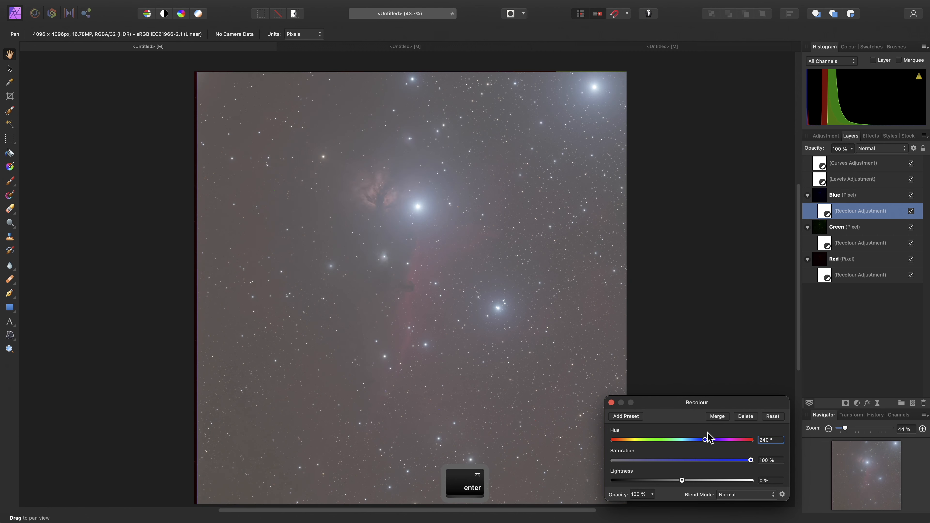
pyautogui.click(611, 403)
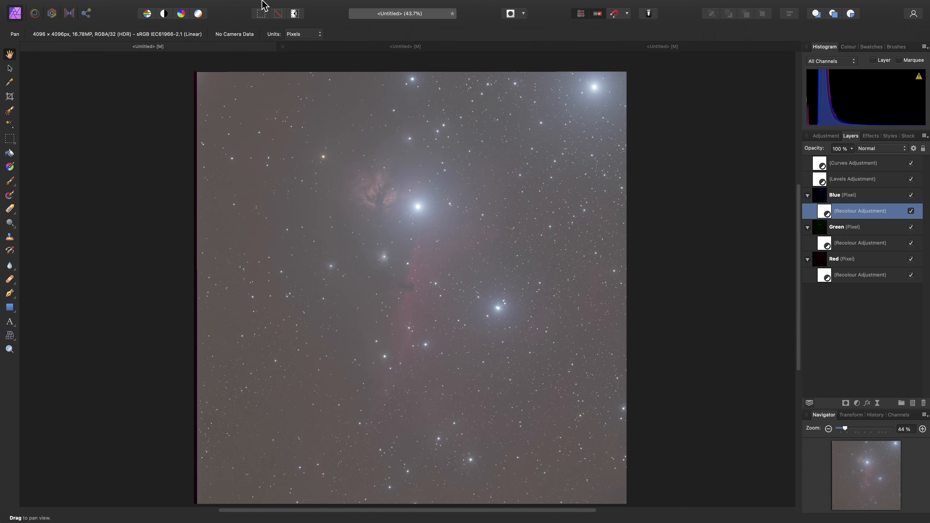
# Create a new astrophotography stack and add the files in the Ha folder as light frames
pyautogui.click(102, 6)
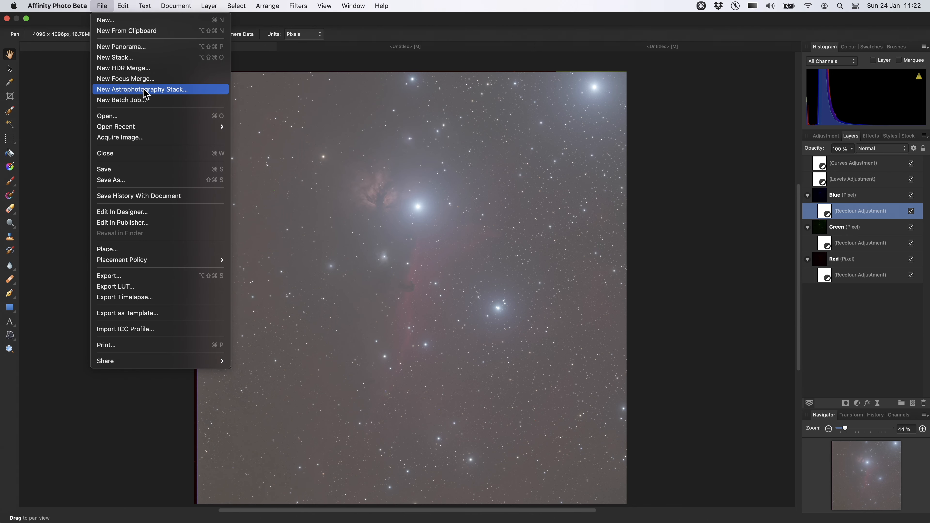
pyautogui.click(186, 90)
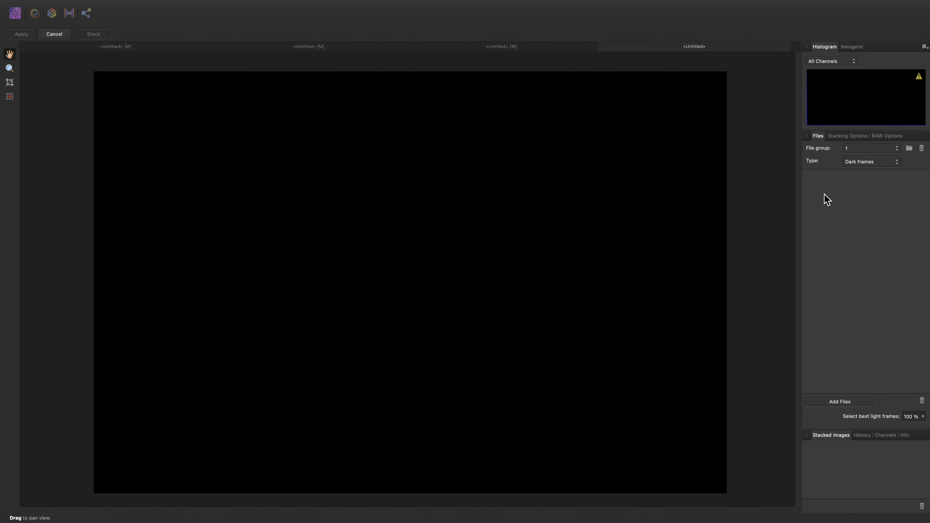
pyautogui.click(858, 162)
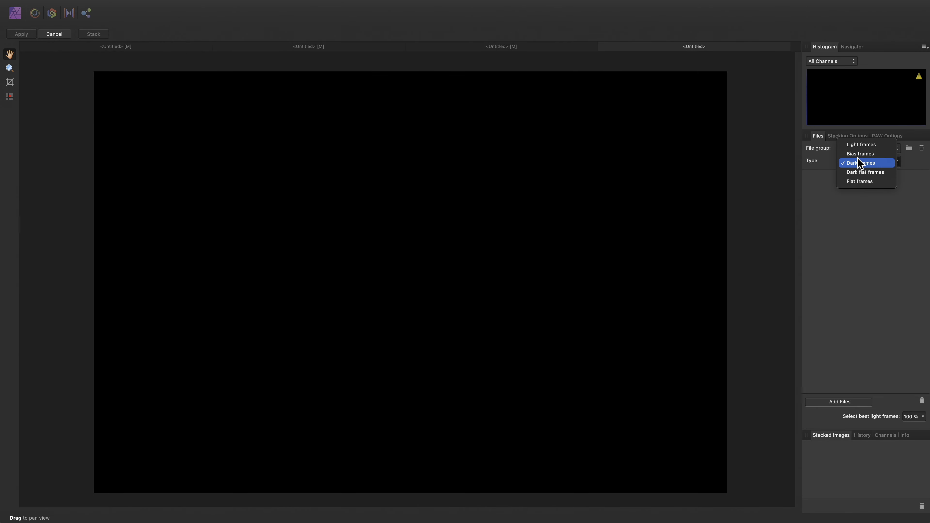
pyautogui.click(855, 143)
pyautogui.click(842, 401)
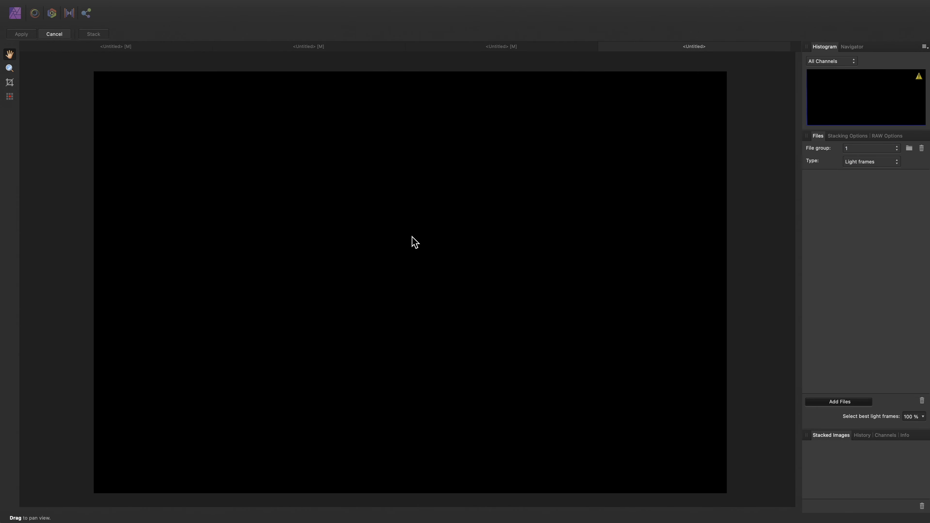
pyautogui.doubleClick(401, 242)
pyautogui.click(403, 240)
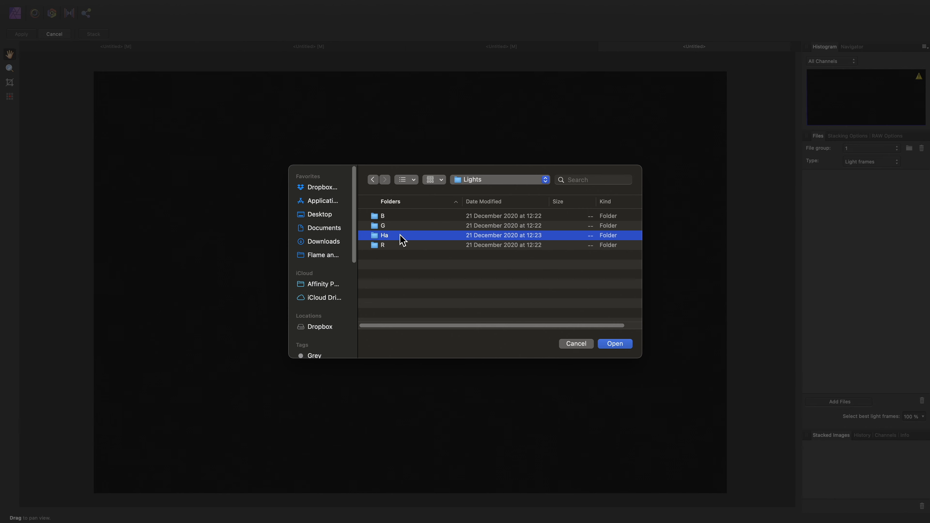
pyautogui.click(623, 347)
# Add the contents of the Bias folder to the stack as bias frames
pyautogui.click(870, 161)
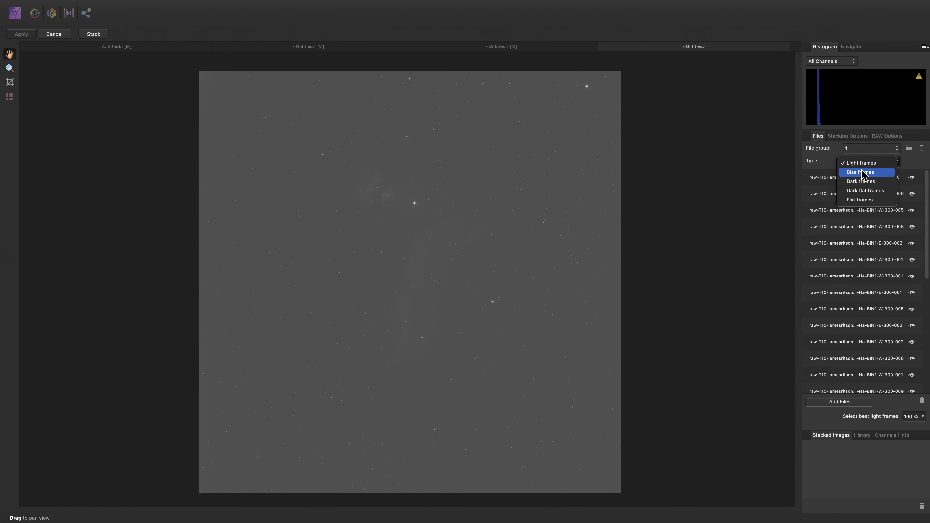
pyautogui.click(867, 189)
pyautogui.click(862, 402)
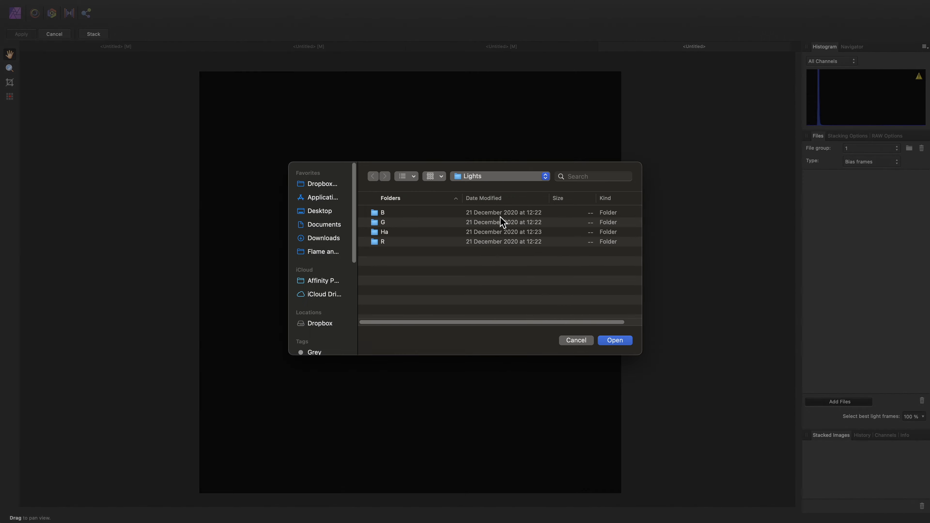
pyautogui.click(476, 183)
pyautogui.click(449, 191)
pyautogui.click(392, 217)
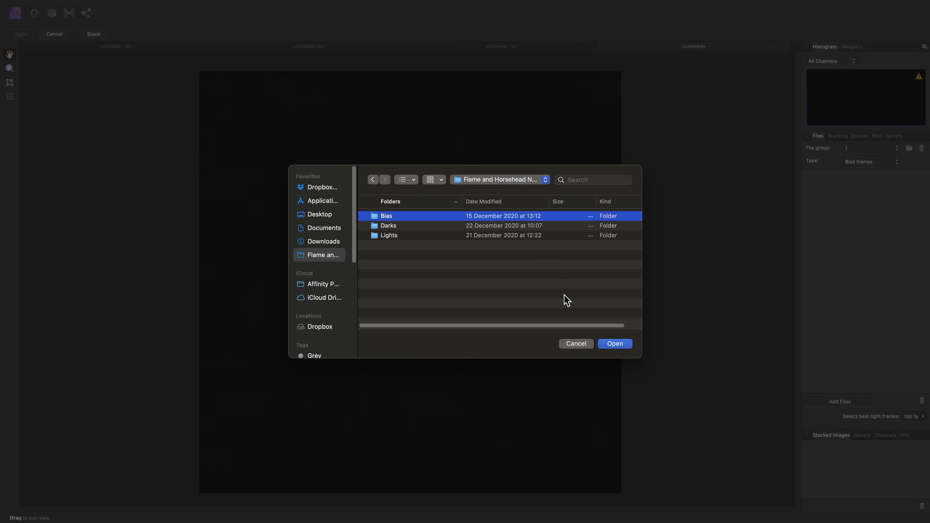
pyautogui.click(615, 344)
# Add the contents of the Darks folder to the stack as dark frames
pyautogui.click(864, 163)
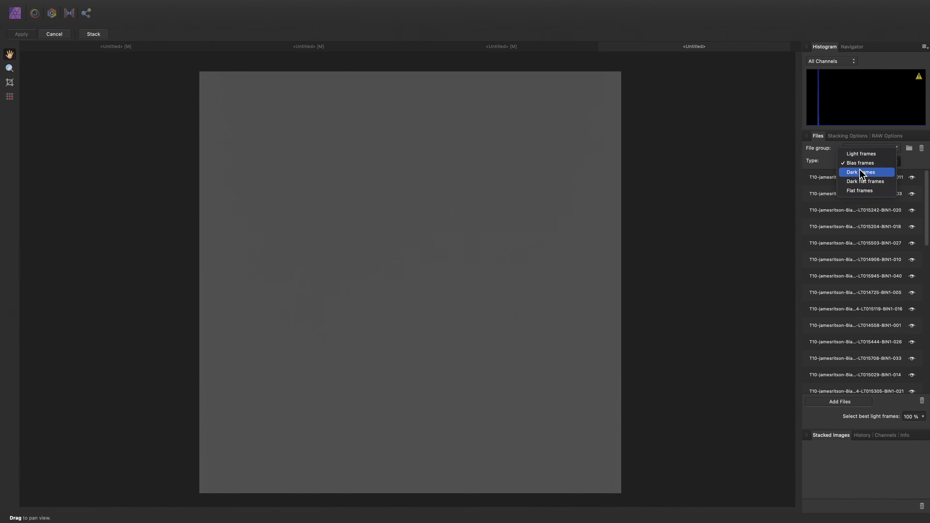
pyautogui.click(864, 172)
pyautogui.click(845, 403)
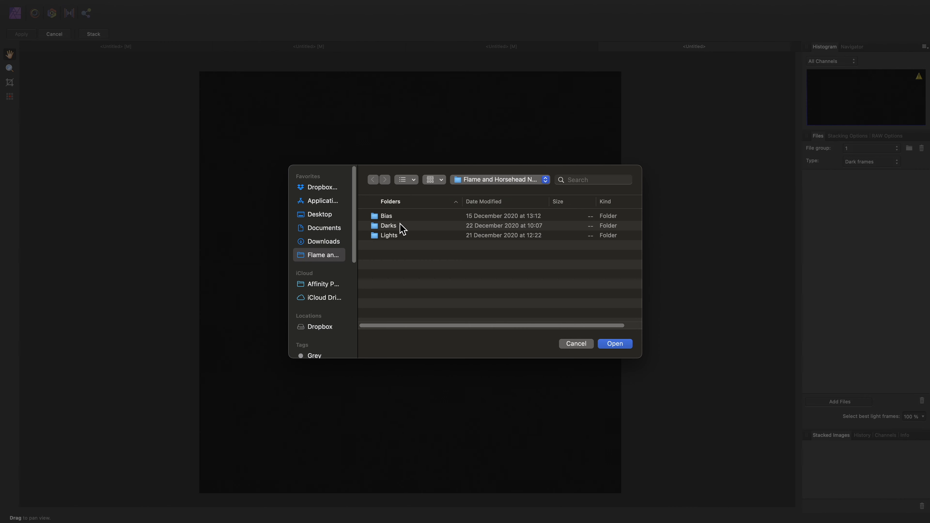
pyautogui.click(401, 225)
pyautogui.click(622, 344)
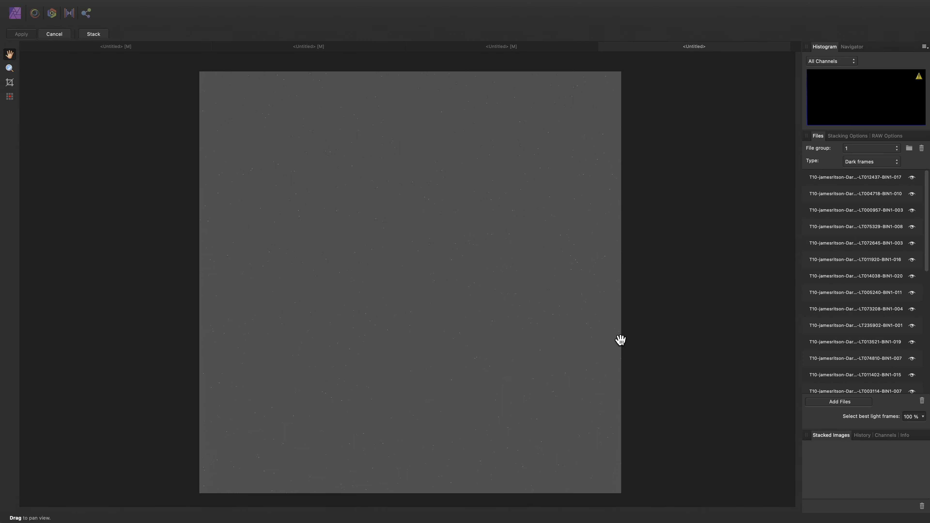
# Load the T10 bad pixel preset and stack the Ha frames into a new document
pyautogui.click(10, 96)
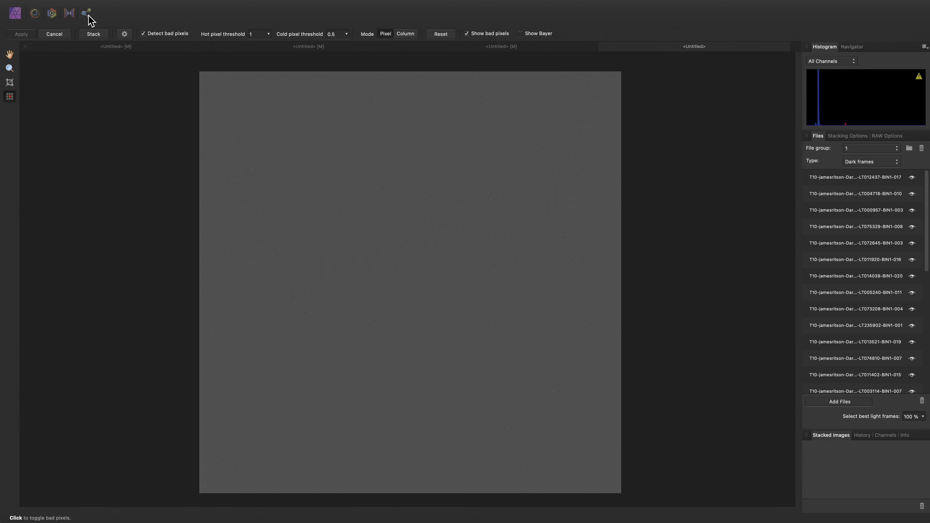
pyautogui.click(124, 34)
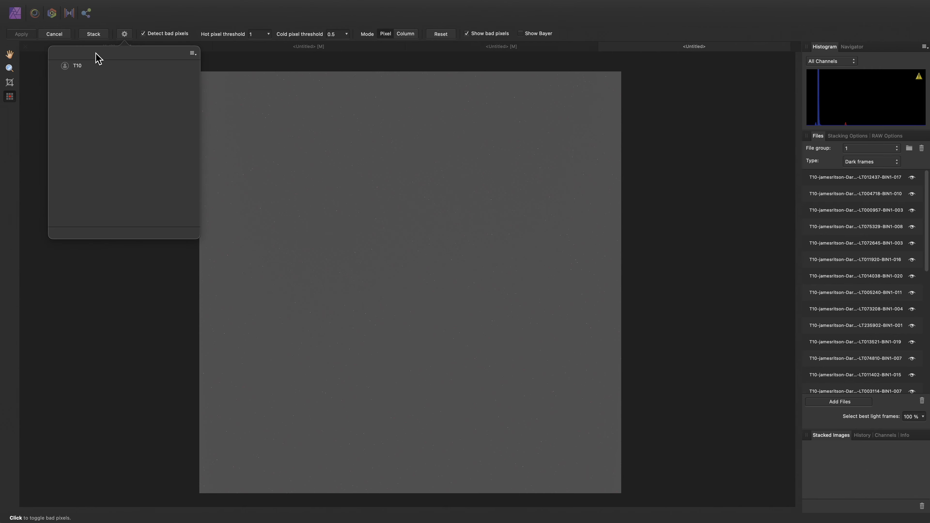
pyautogui.click(84, 66)
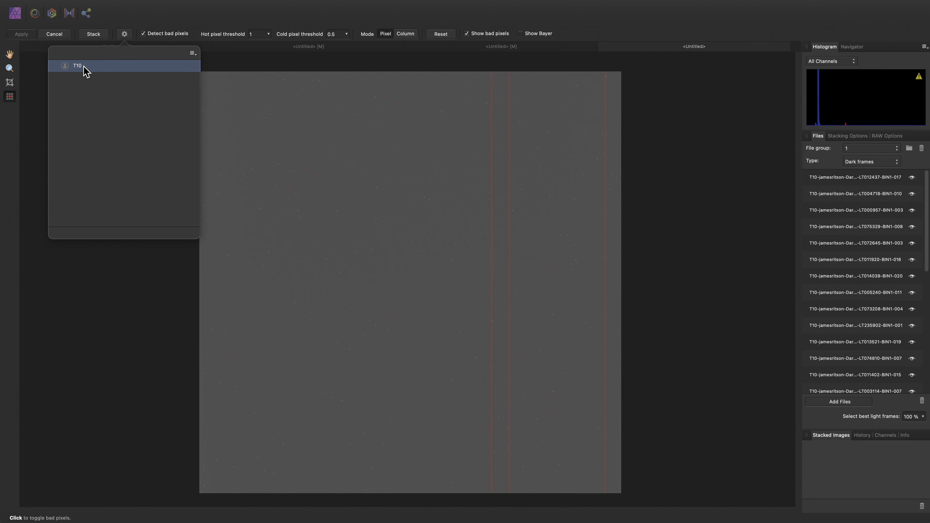
pyautogui.click(93, 34)
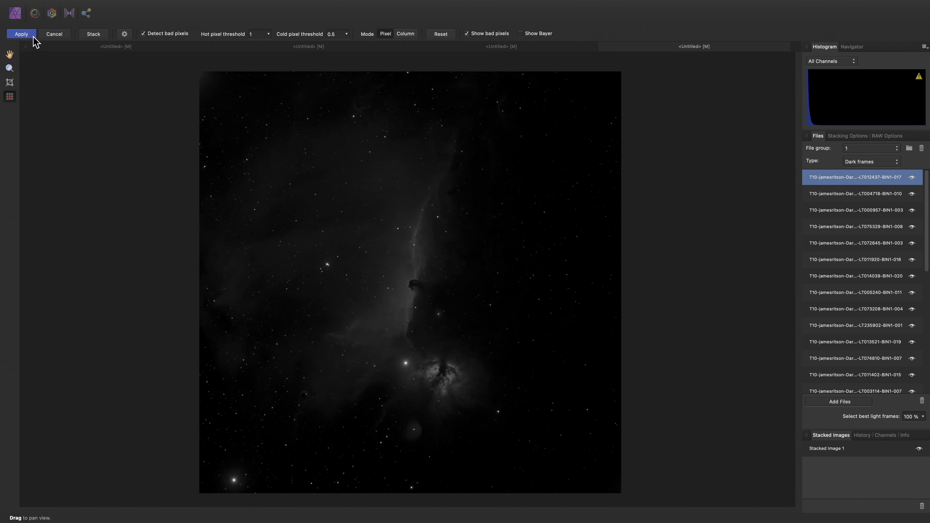
pyautogui.click(27, 33)
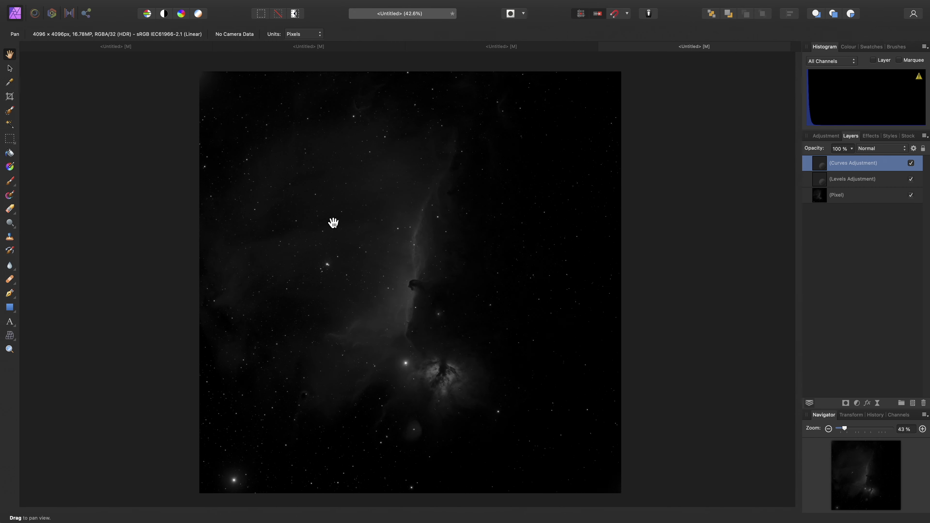
# Rename the stacked pixel layer to Ha and nest the Levels adjustment inside it
pyautogui.click(838, 196)
pyautogui.click(839, 195)
pyautogui.write('Ha')
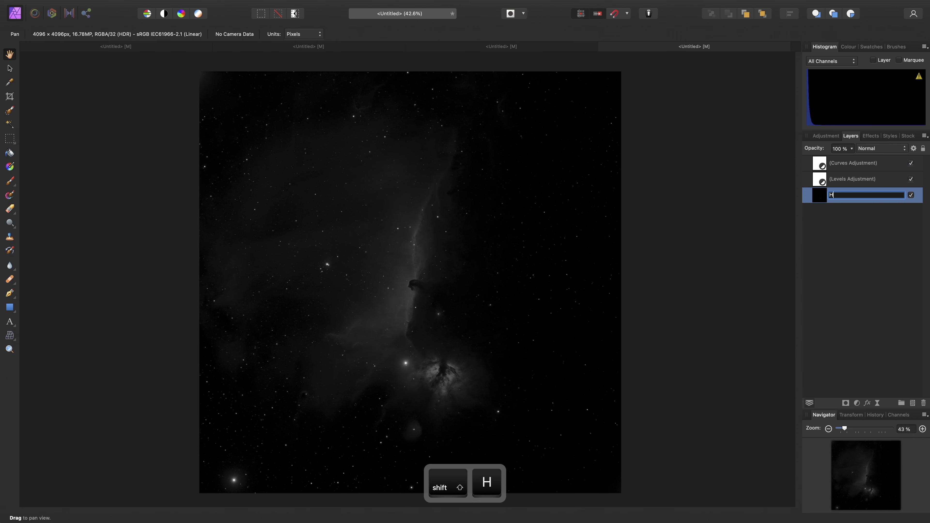
pyautogui.press('Return')
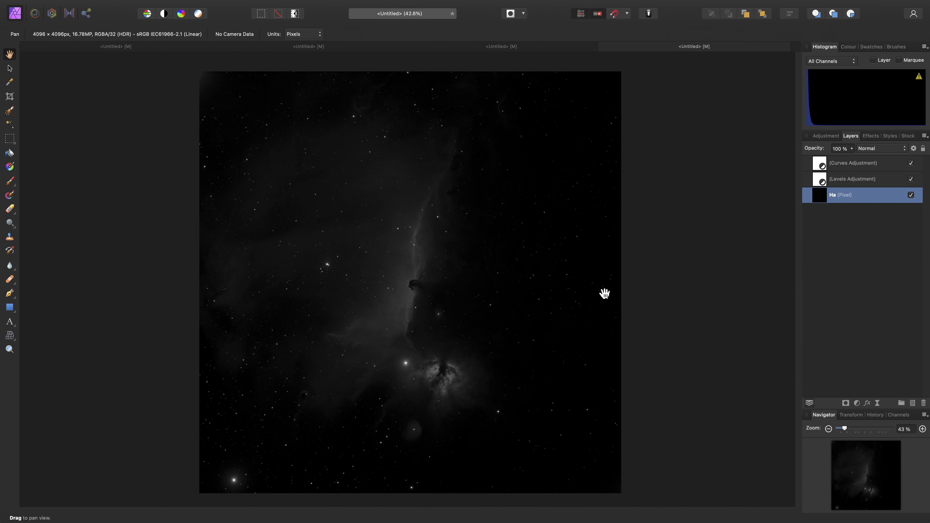
pyautogui.click(823, 181)
pyautogui.moveTo(823, 181); pyautogui.dragTo(866, 200)
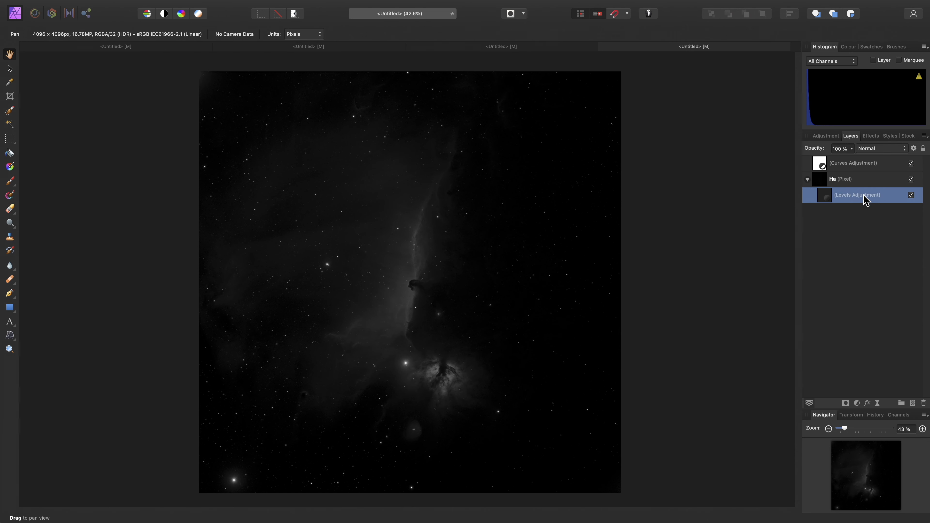
# Copy the Ha pixel layer into the RGB document above the Blue layer and hide that document's top-level Levels adjustment
pyautogui.click(836, 179)
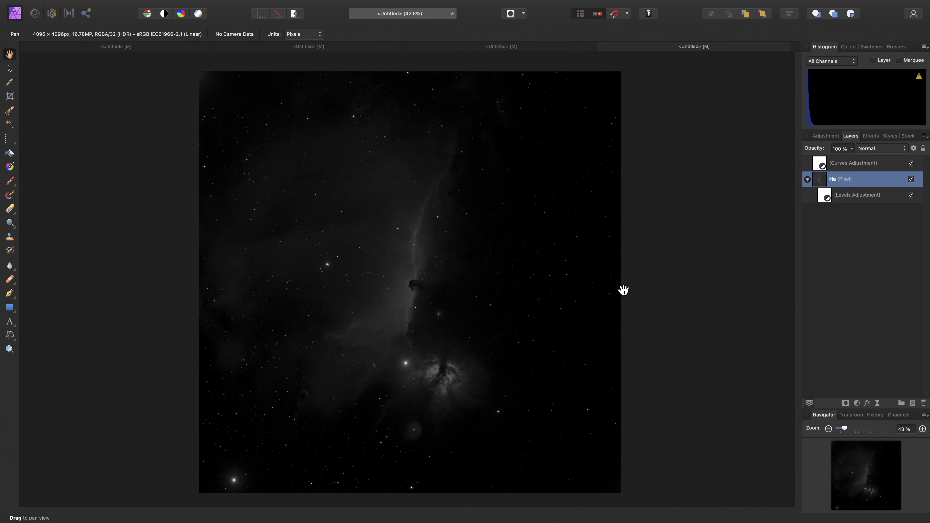
pyautogui.press('super')
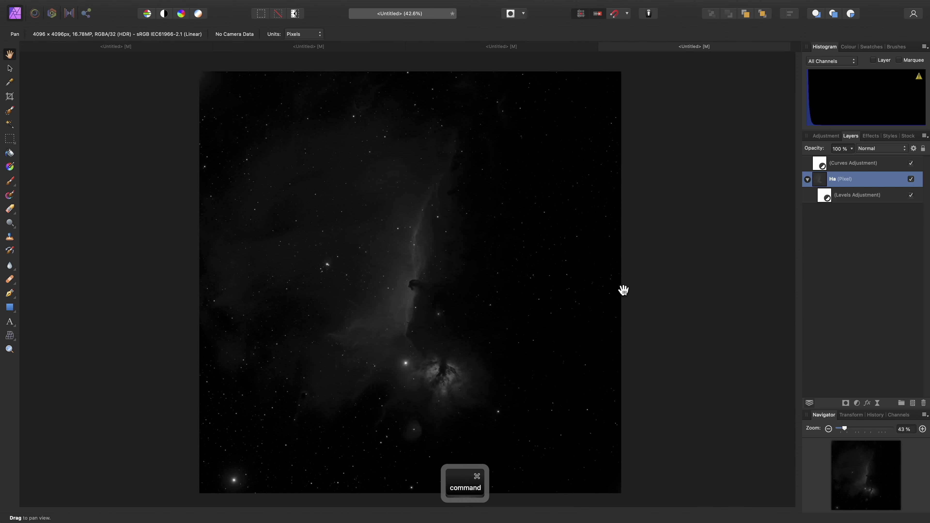
pyautogui.press('super+c')
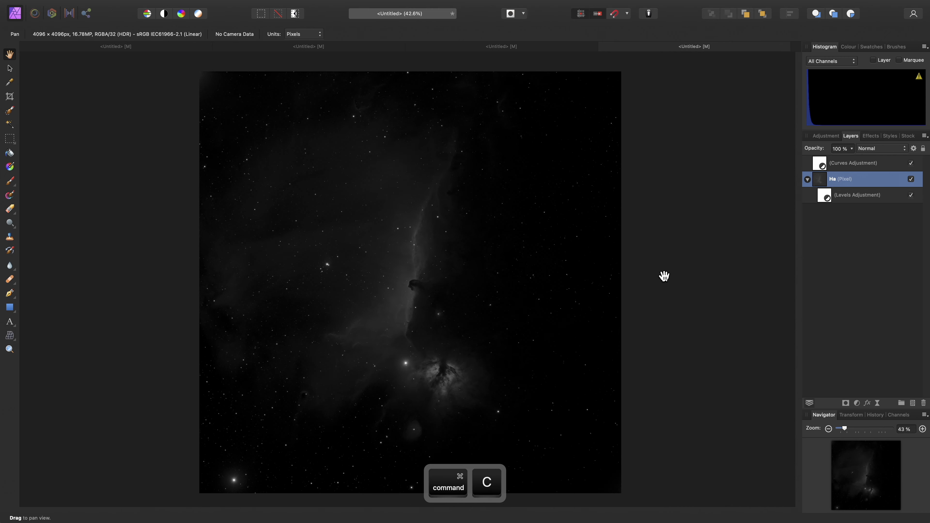
pyautogui.click(176, 46)
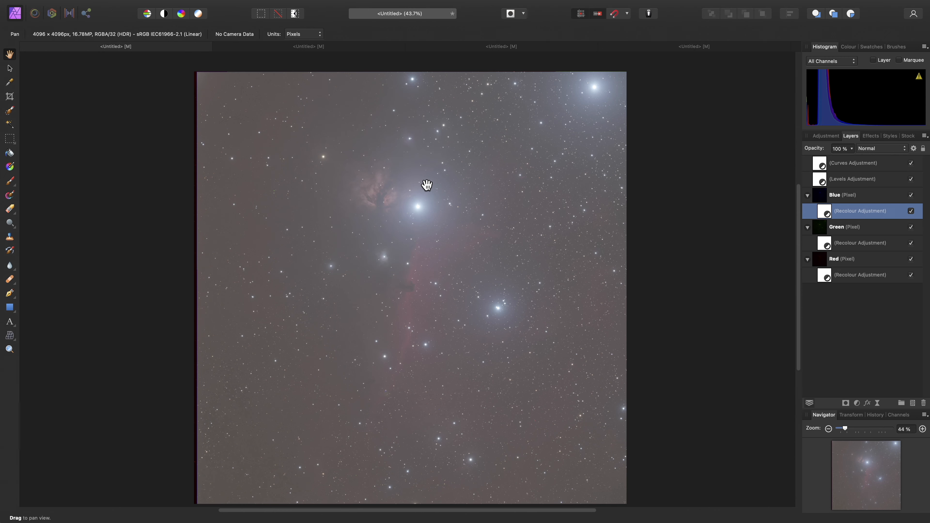
pyautogui.click(849, 198)
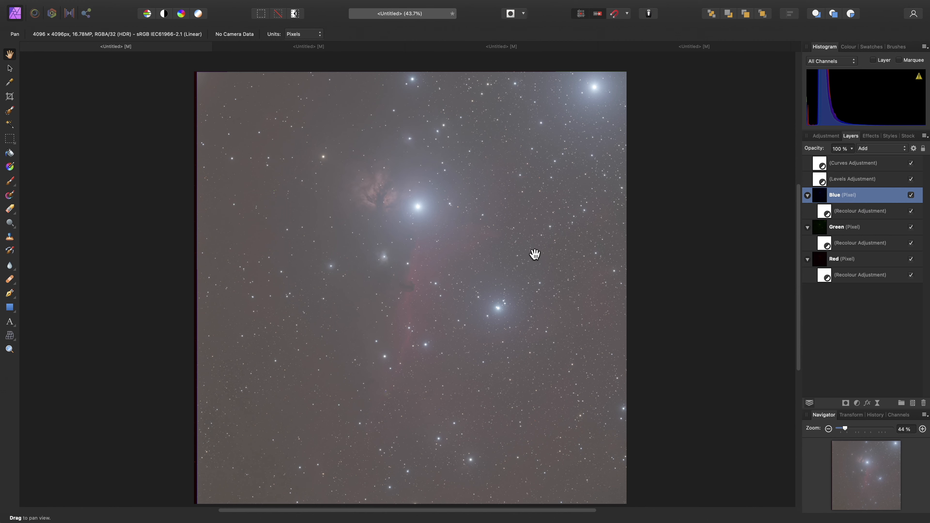
pyautogui.press('super')
pyautogui.press('super+v')
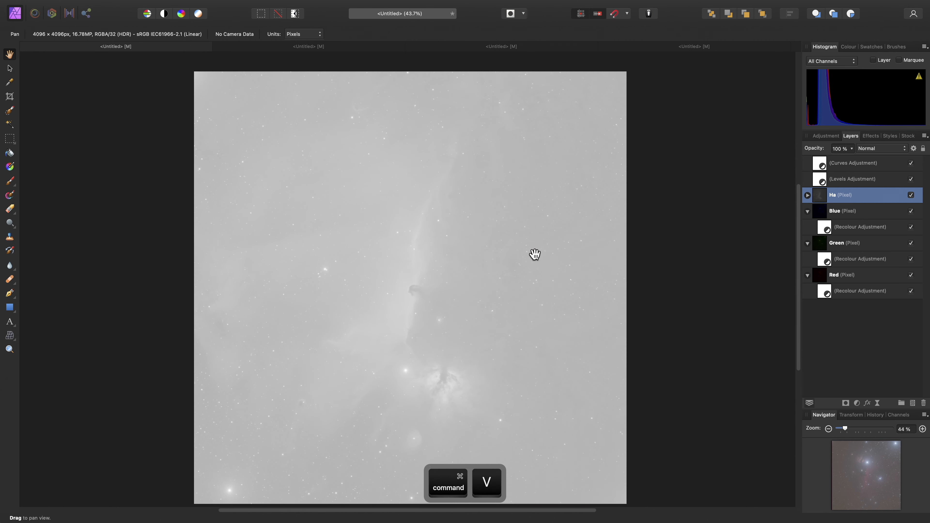
pyautogui.click(911, 179)
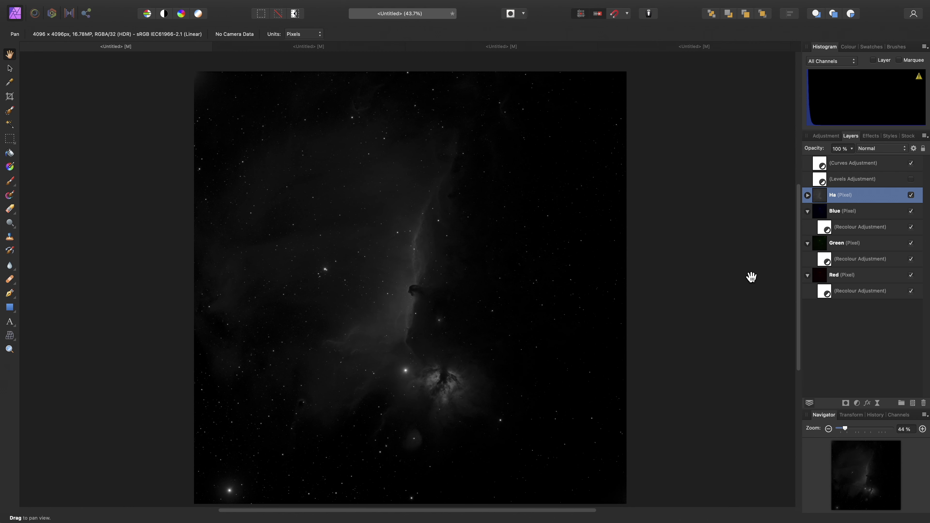
# Align the Ha and Blue pixel layers with each other by their stars
pyautogui.click(852, 212)
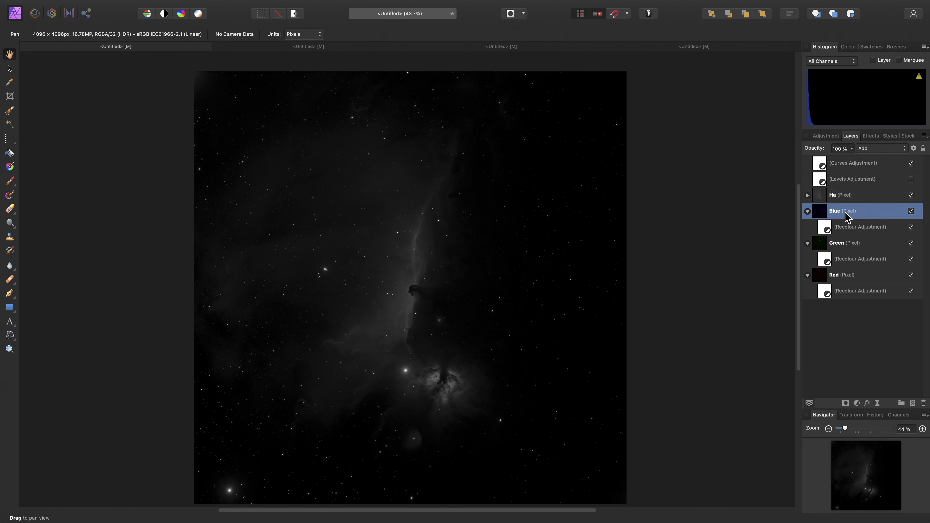
pyautogui.press('super')
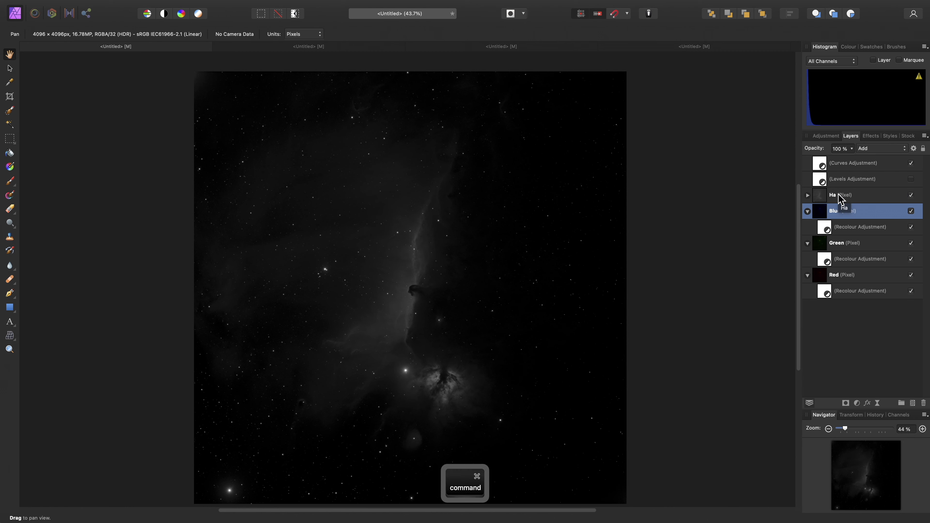
pyautogui.keyDown('super'); pyautogui.click(840, 198); pyautogui.keyUp('super')
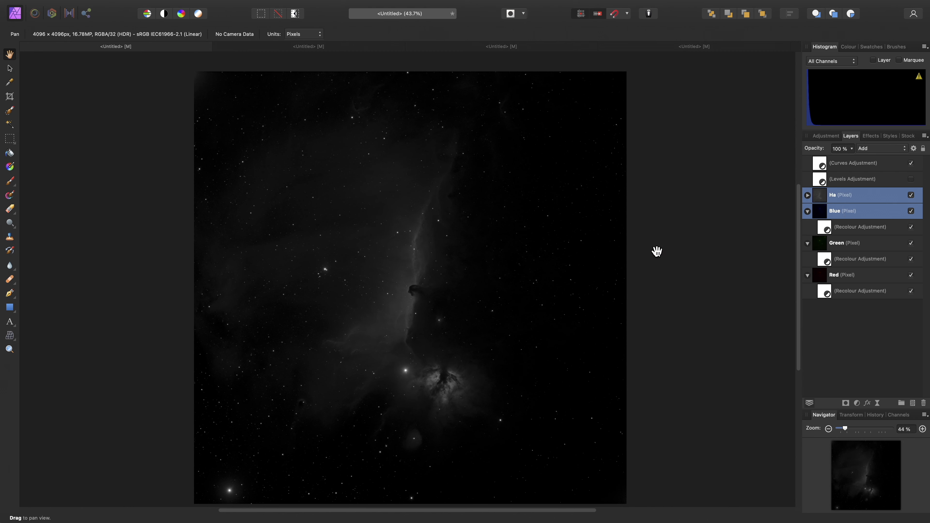
pyautogui.moveTo(307, 5)
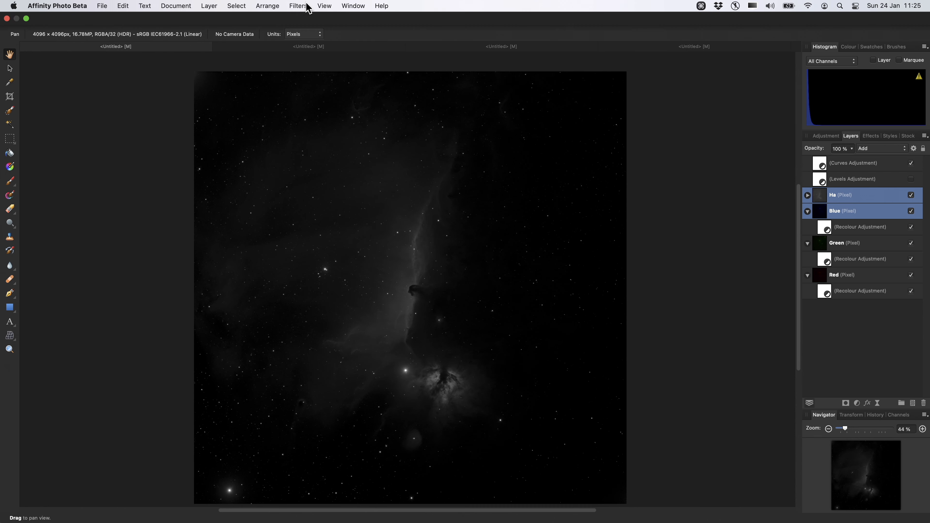
pyautogui.click(268, 6)
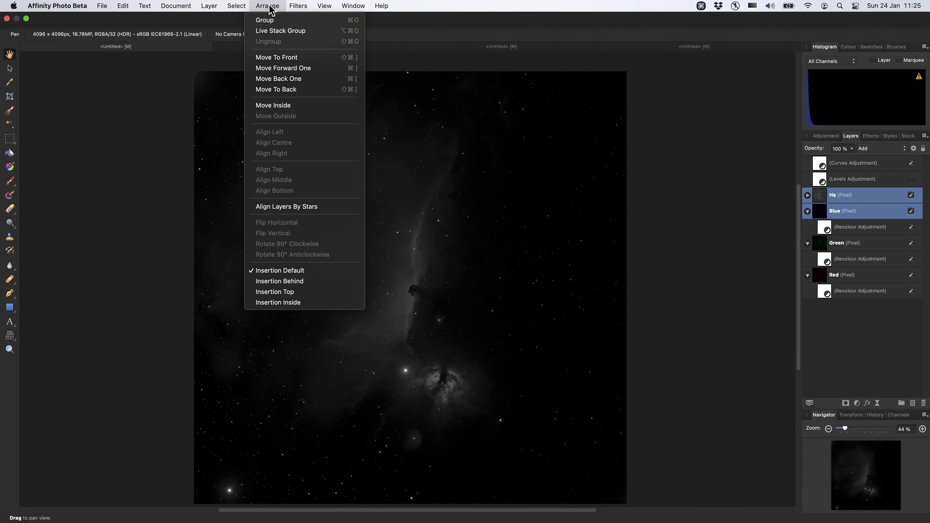
pyautogui.click(344, 215)
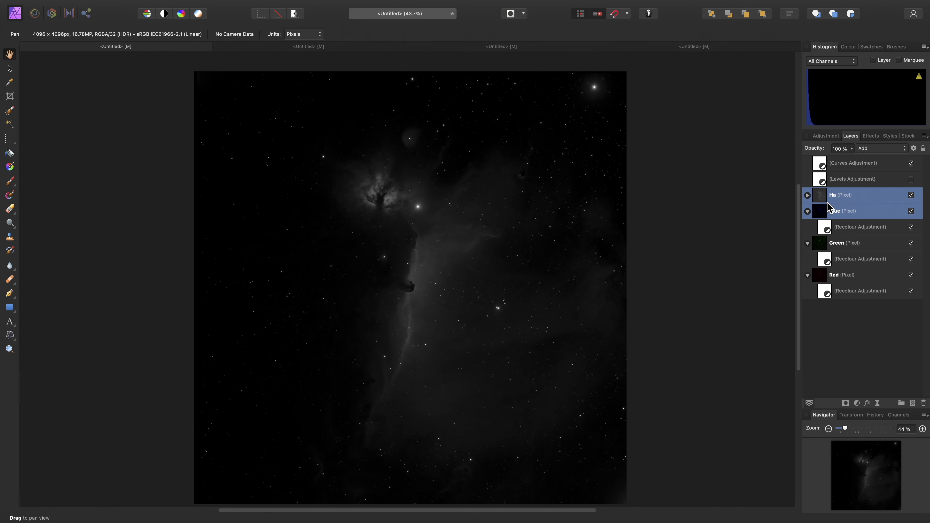
# Set the Ha layer's blend mode to Luminosity and show the top-level Levels adjustment again
pyautogui.click(850, 200)
pyautogui.click(891, 152)
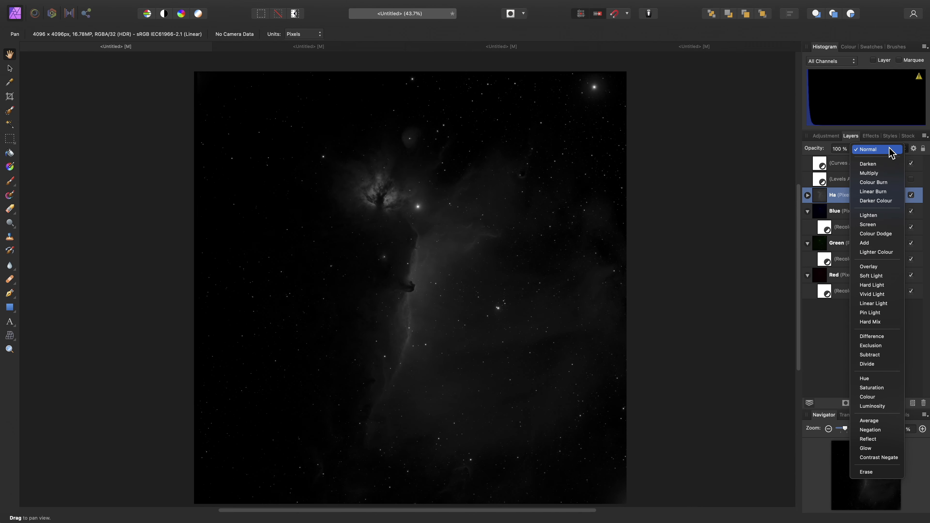
pyautogui.click(874, 408)
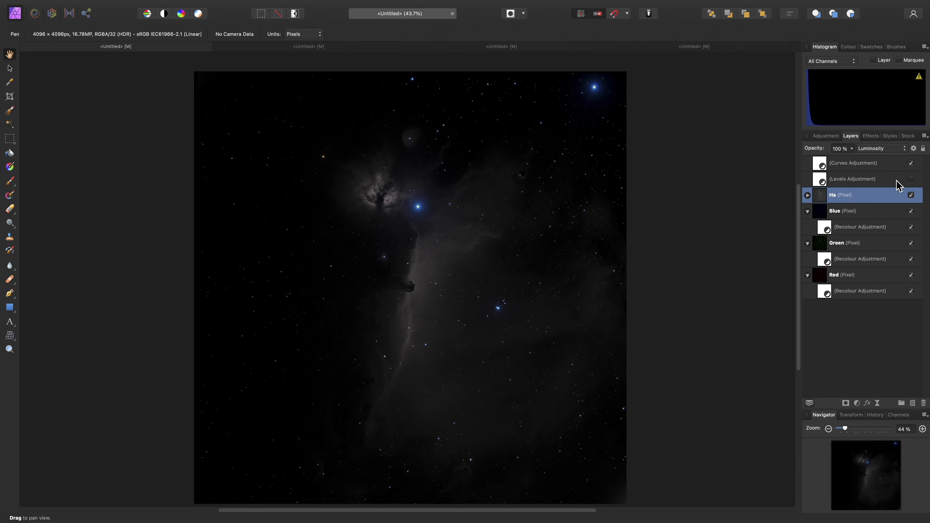
pyautogui.click(911, 180)
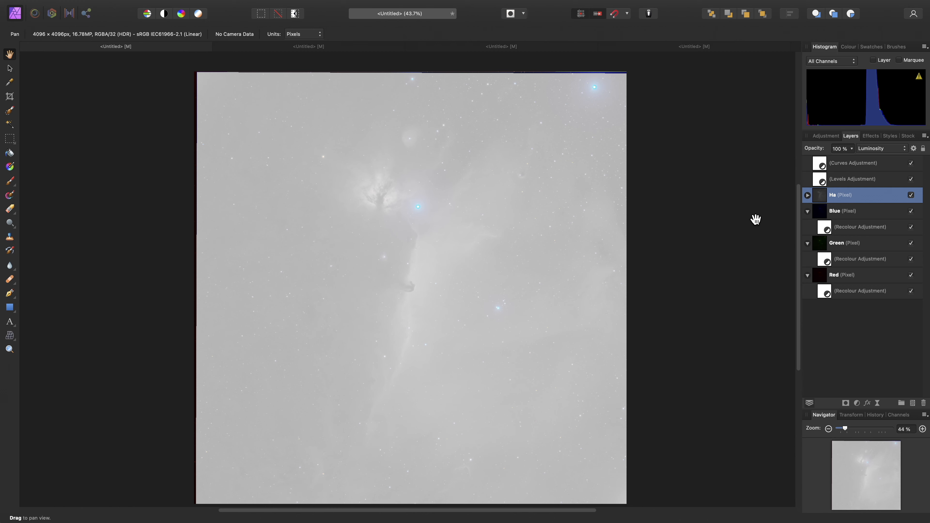
# Raise the gamma of the Levels adjustment nested in the Ha layer to 0.815
pyautogui.click(808, 195)
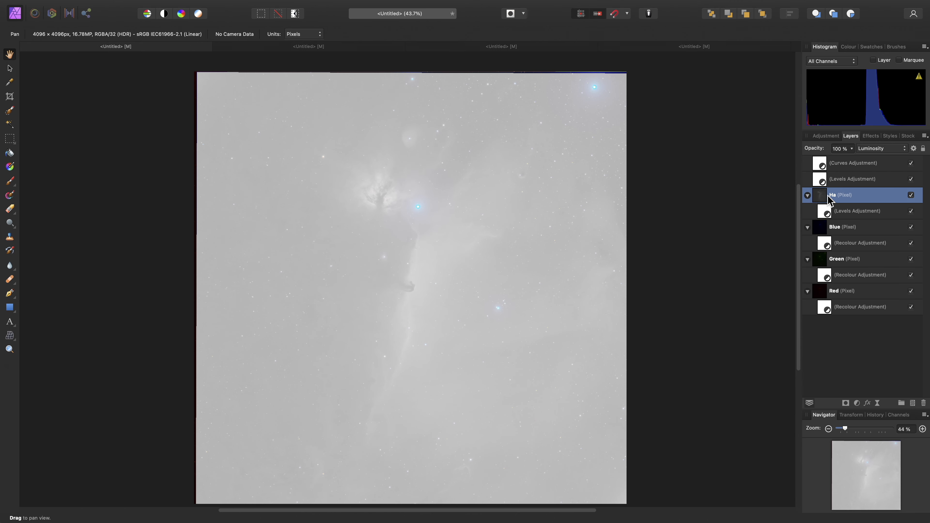
pyautogui.doubleClick(826, 212)
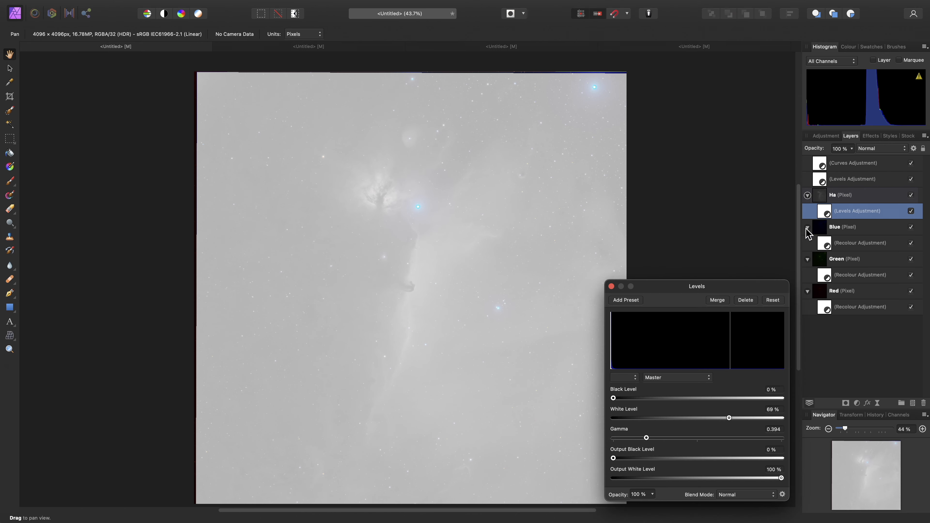
pyautogui.moveTo(646, 438); pyautogui.dragTo(682, 439)
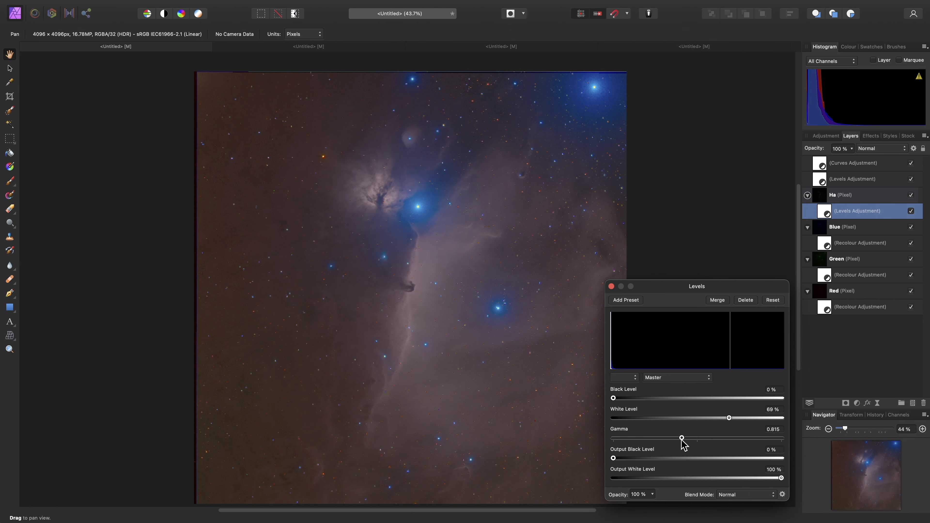
pyautogui.click(612, 287)
# In the Ha layer's blend options, lower the highlight end of the source layer and underlying composition ranges to 0% output, keeping both ramps linear
pyautogui.scroll(10, 515, 331)
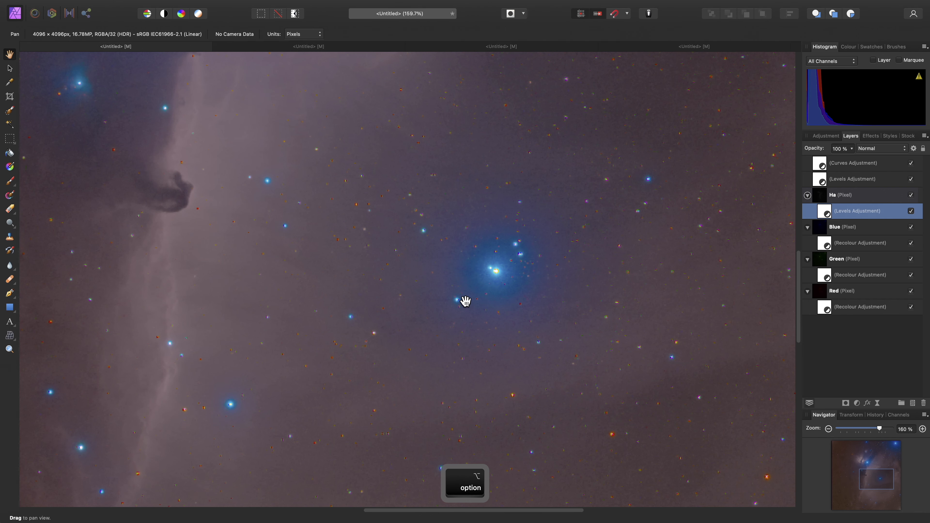
pyautogui.scroll(3, 466, 301)
pyautogui.hscroll(-2, 465, 300)
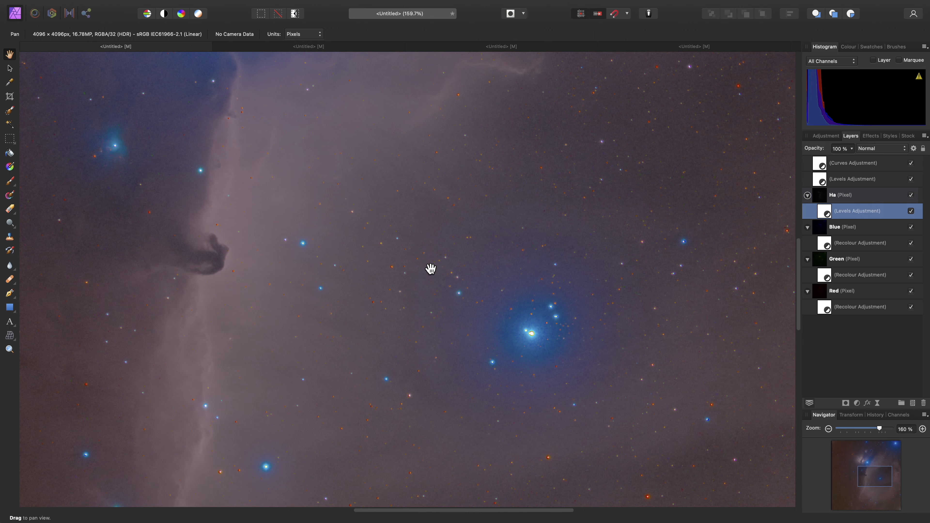
pyautogui.scroll(10, 411, 269)
pyautogui.hscroll(-5, 411, 269)
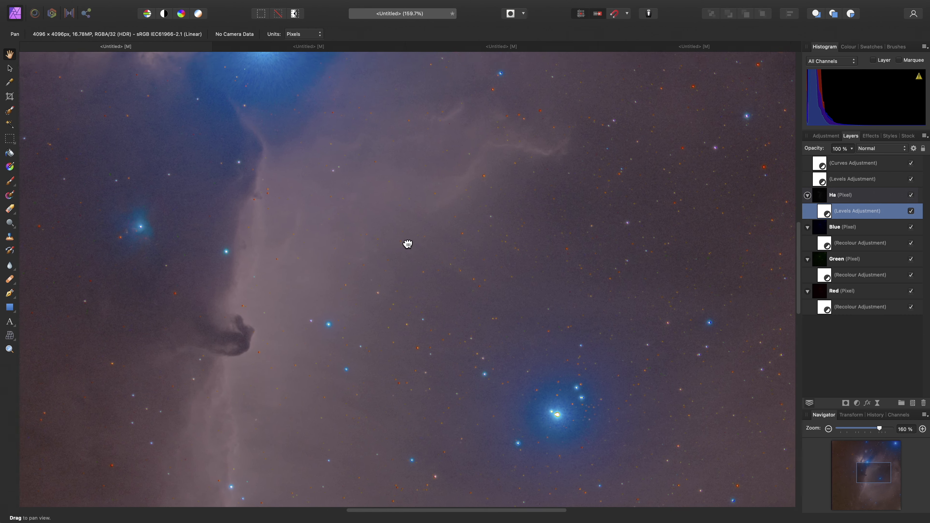
pyautogui.scroll(3, 335, 250)
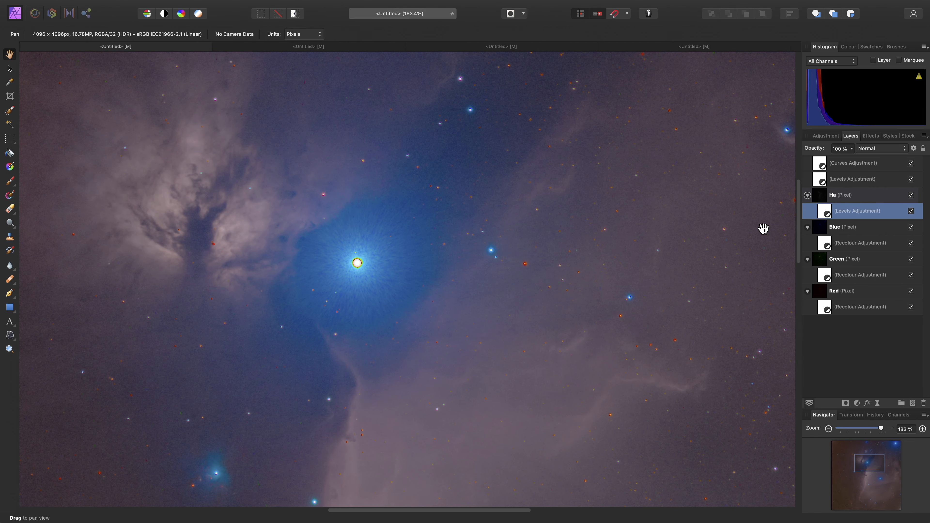
pyautogui.click(843, 198)
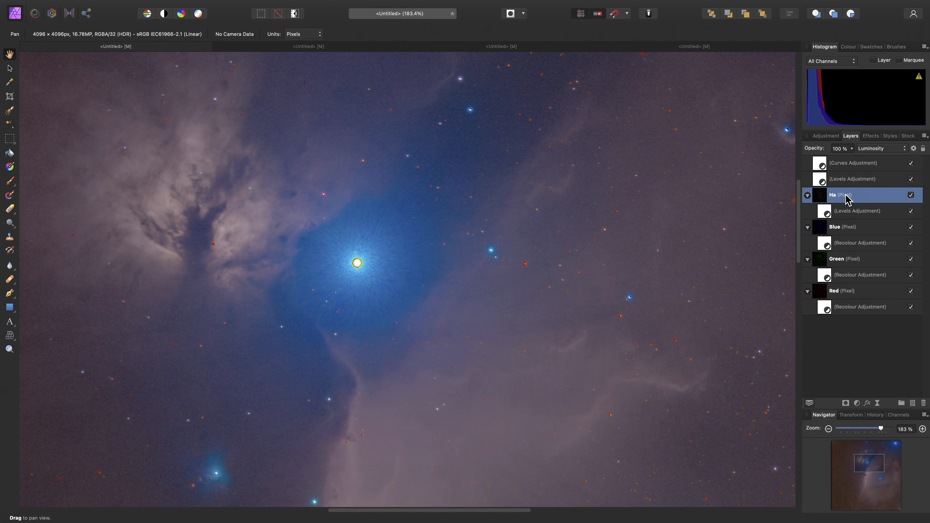
pyautogui.click(914, 149)
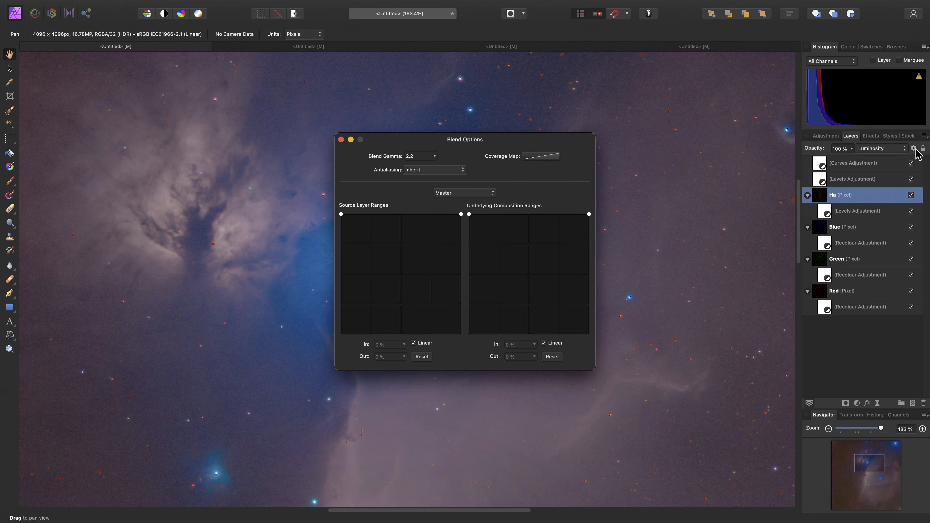
pyautogui.moveTo(509, 142); pyautogui.dragTo(687, 109)
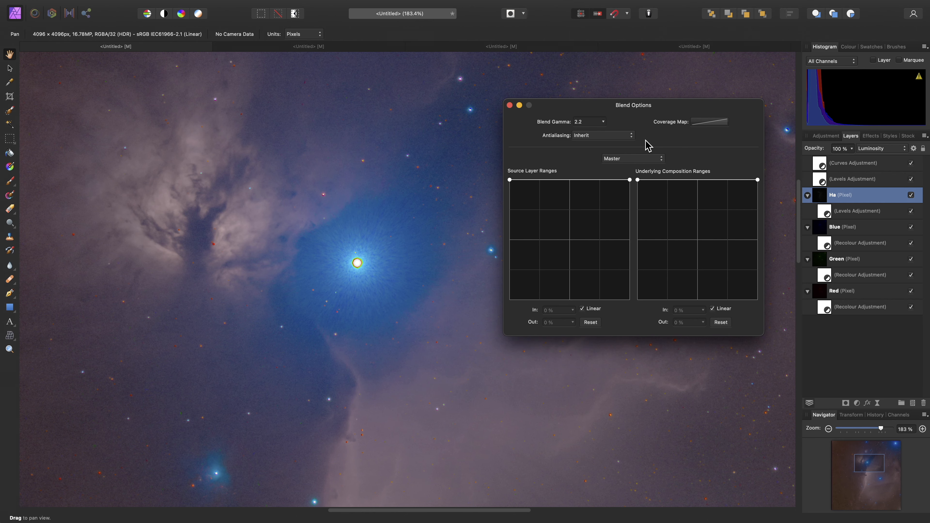
pyautogui.moveTo(630, 180); pyautogui.dragTo(654, 336)
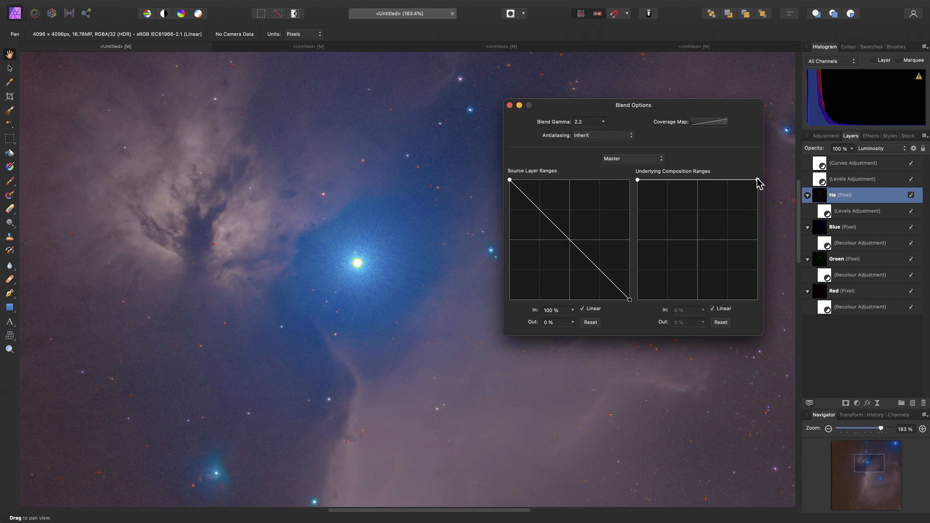
pyautogui.moveTo(758, 180); pyautogui.dragTo(784, 390)
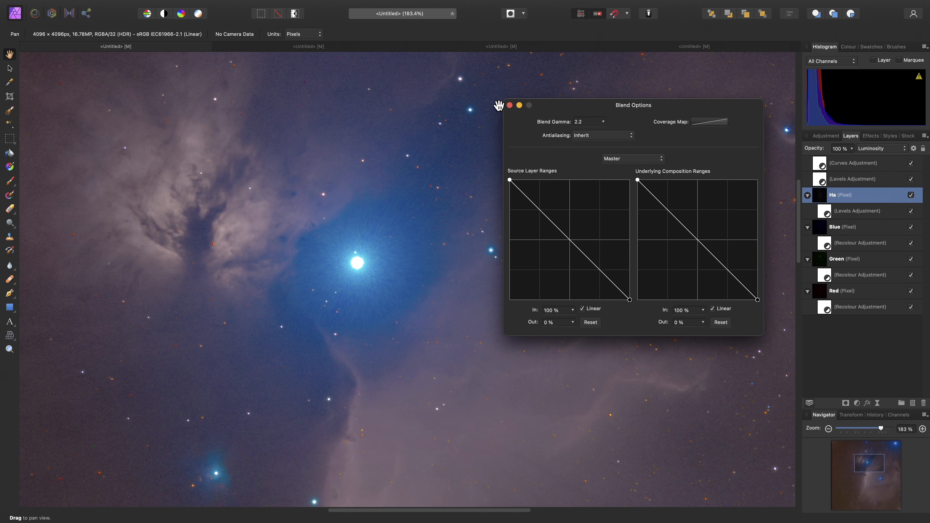
pyautogui.click(510, 105)
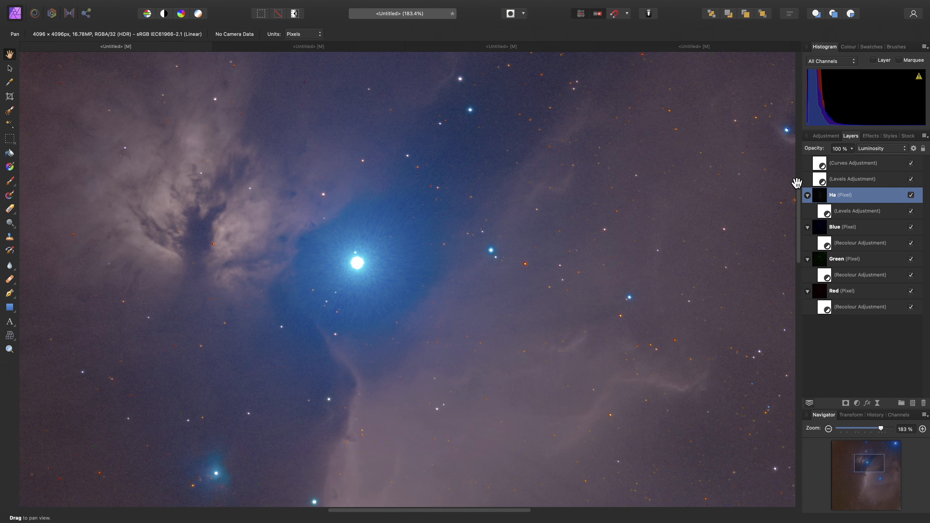
# Reduce the Ha layer's opacity to 90%
pyautogui.click(852, 148)
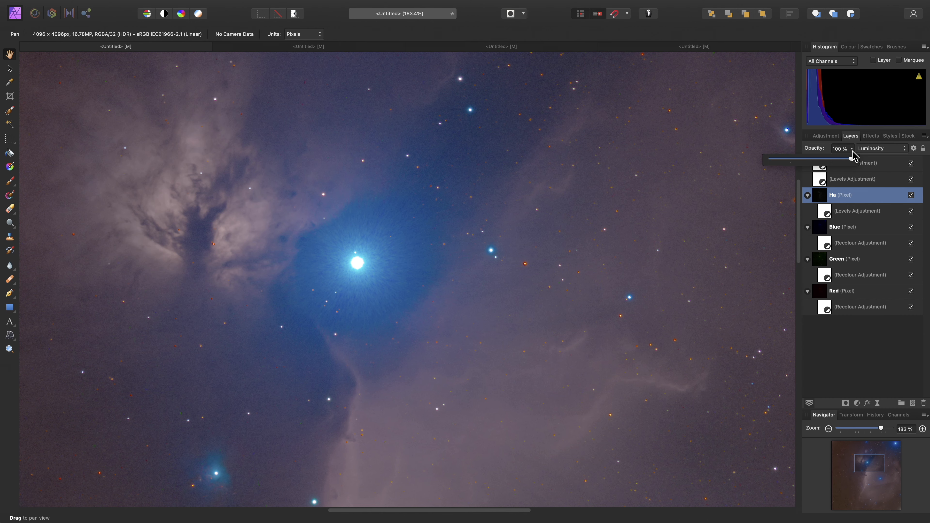
pyautogui.moveTo(854, 159)
pyautogui.mouseDown()
pyautogui.moveTo(800, 158)
pyautogui.moveTo(857, 162)
pyautogui.mouseUp()
pyautogui.press('9')
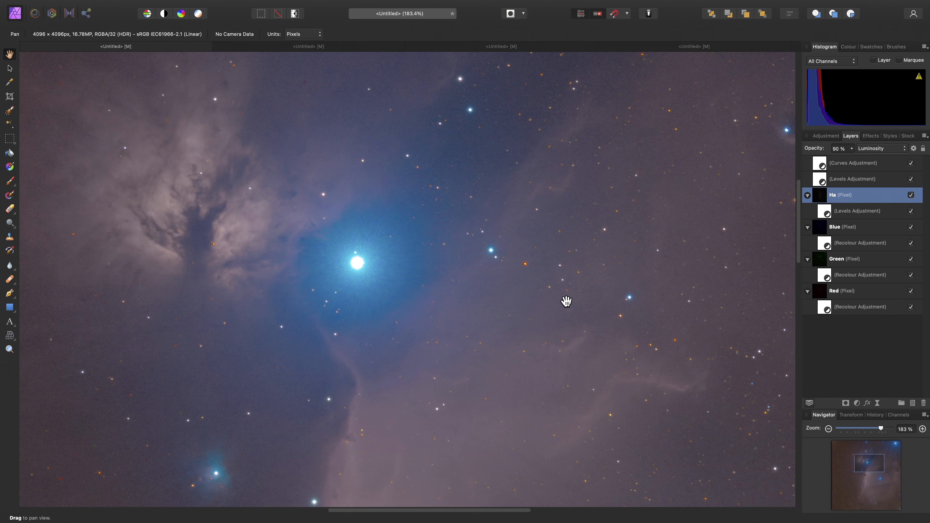
# Crop the misaligned borders off the image, trimming the canvas to 3914 x 3972 px
pyautogui.press('super+0')
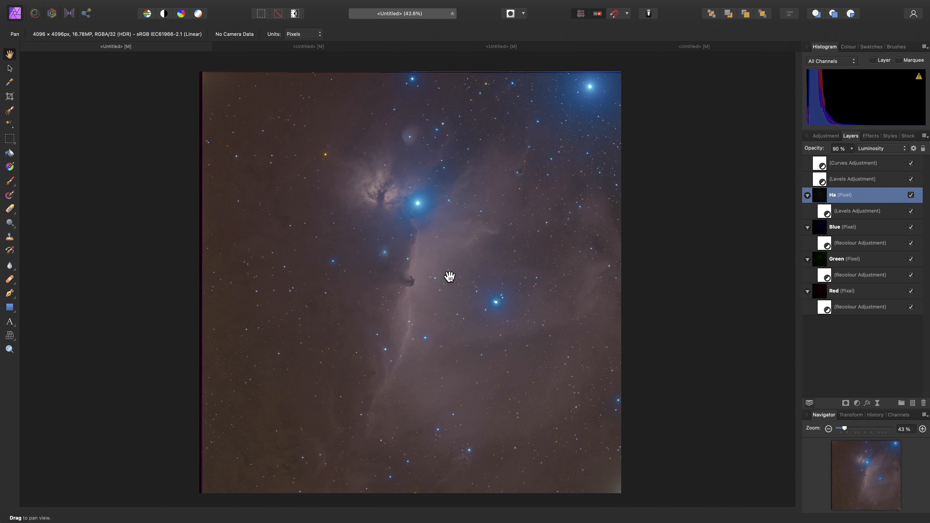
pyautogui.press('c')
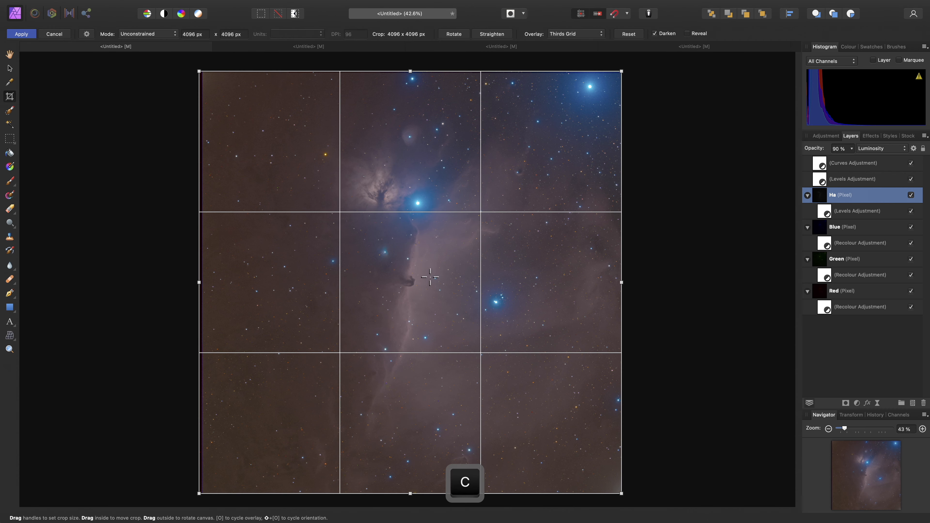
pyautogui.moveTo(199, 69); pyautogui.dragTo(210, 77)
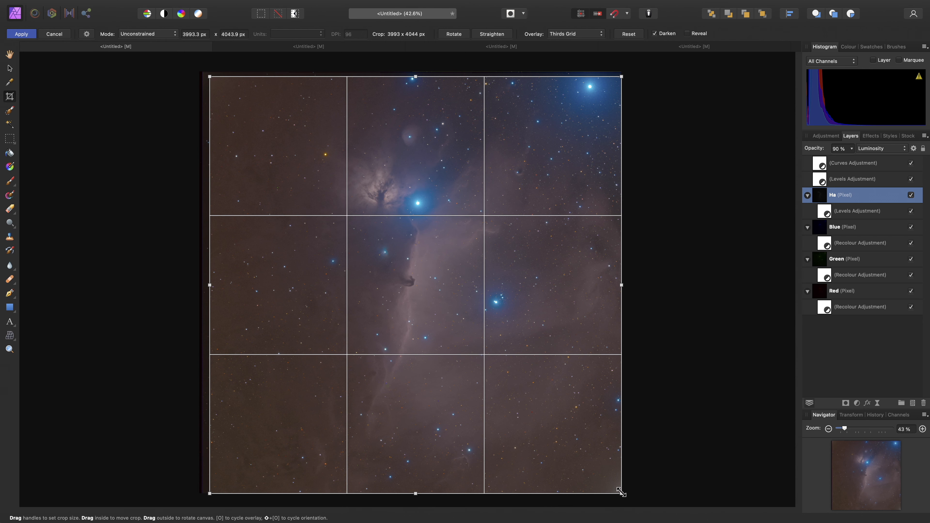
pyautogui.moveTo(621, 494); pyautogui.dragTo(613, 486)
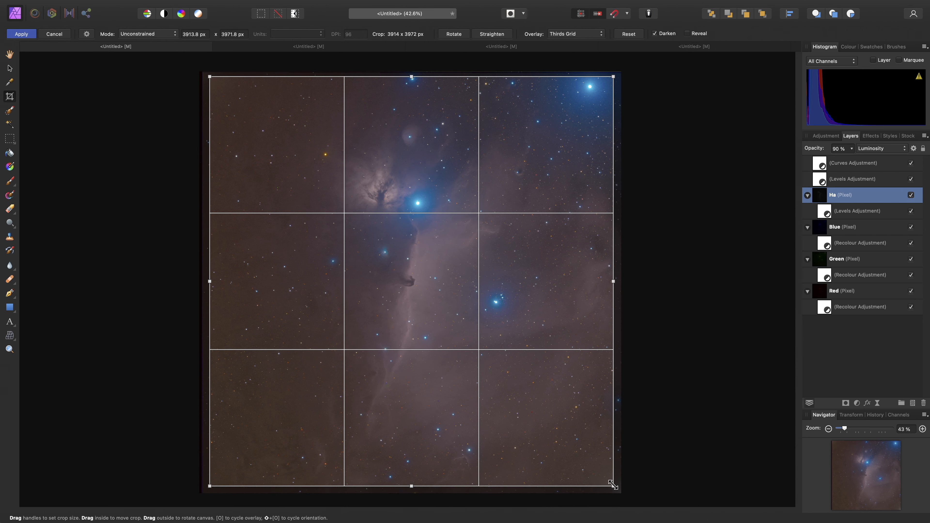
pyautogui.press('Return')
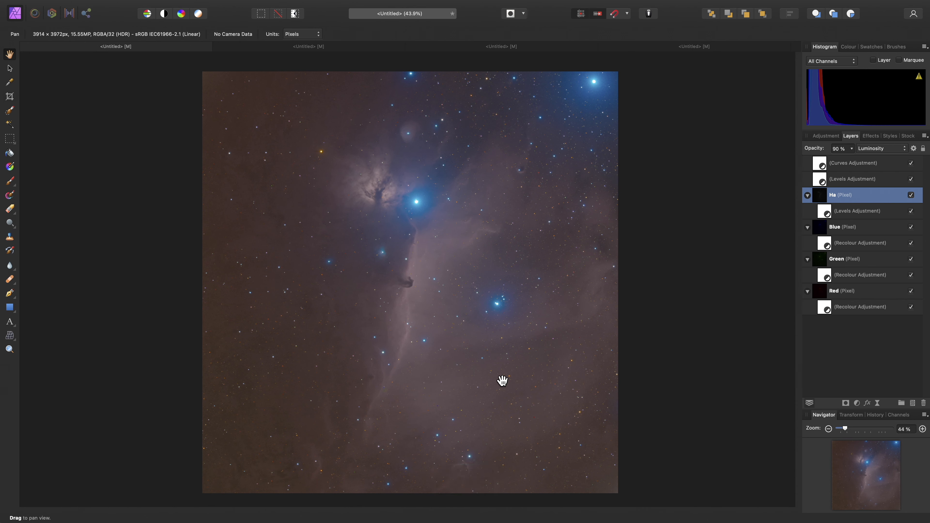
# Merge all visible layers into a new pixel layer above the Curves adjustment and name it Merged
pyautogui.click(839, 163)
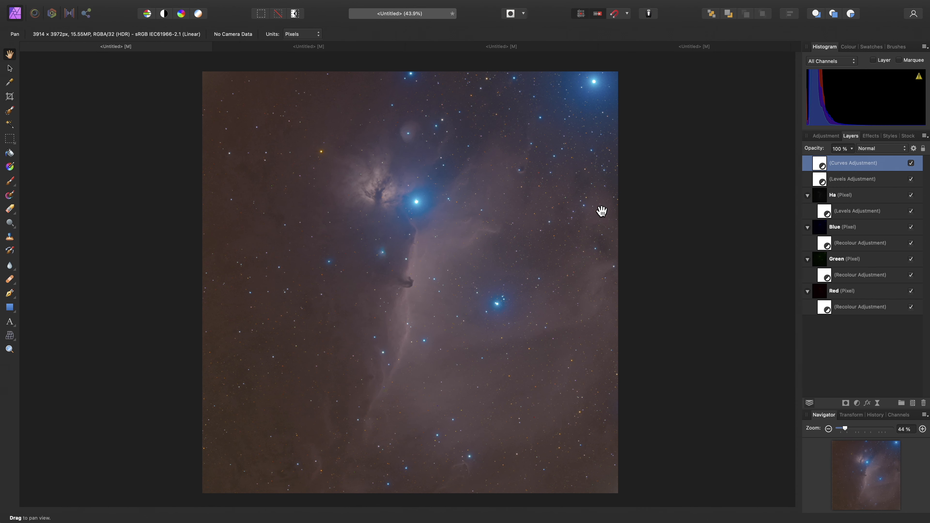
pyautogui.moveTo(249, 1)
pyautogui.click(209, 5)
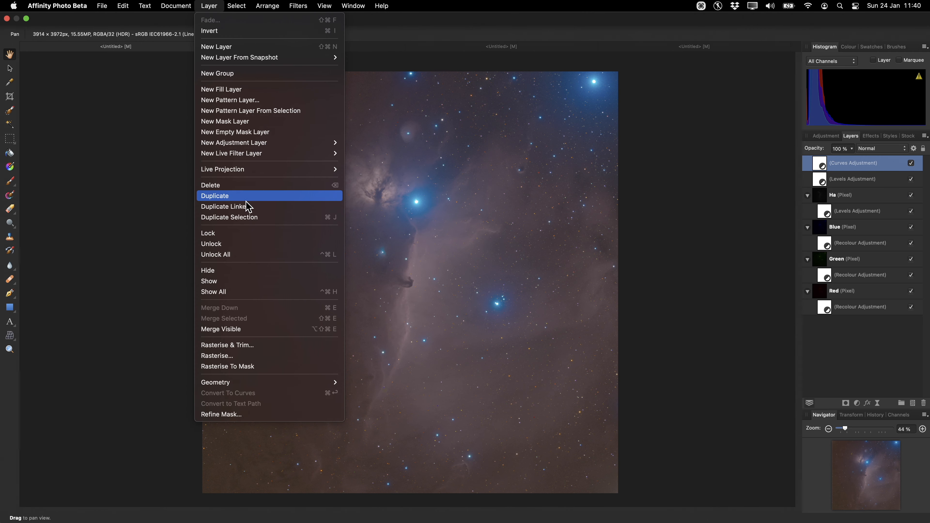
pyautogui.click(280, 330)
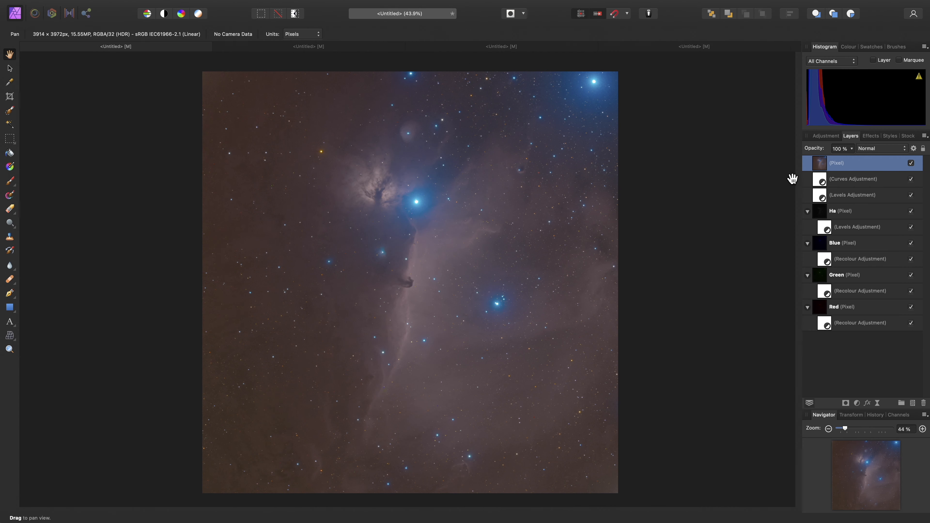
pyautogui.doubleClick(834, 164)
pyautogui.write('Merged')
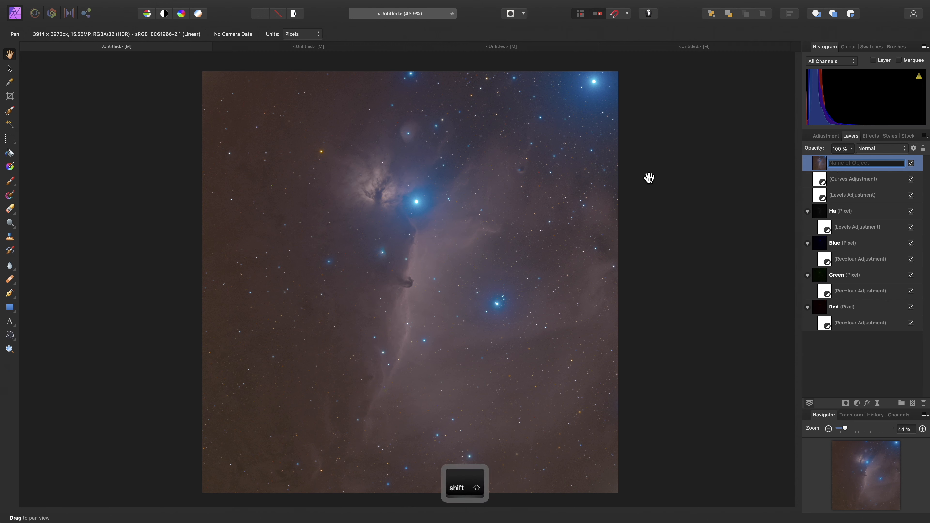
pyautogui.press('Return')
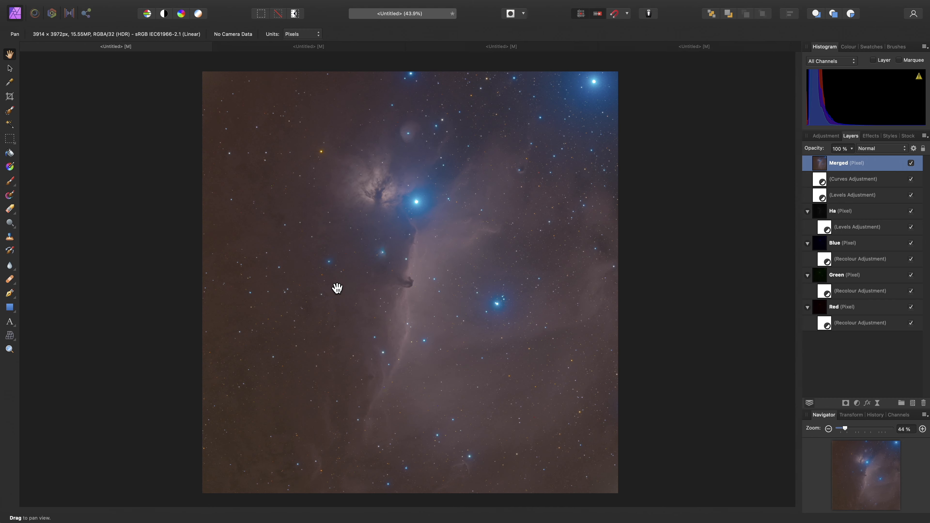
# Denoise the Merged layer with moderate Colours and Luminance noise reduction, keeping Luminance Detail and both contributions at their defaults
pyautogui.scroll(8, 332, 258)
pyautogui.scroll(5, 401, 232)
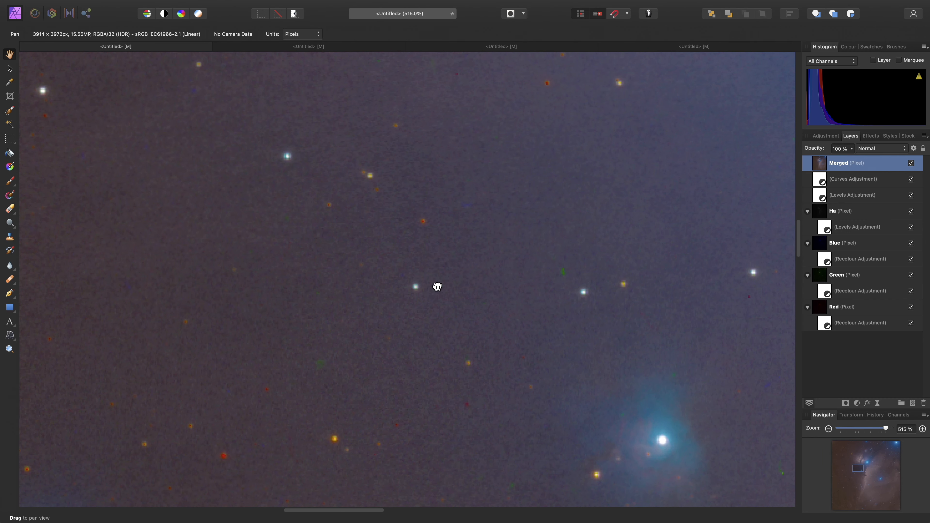
pyautogui.scroll(4, 393, 287)
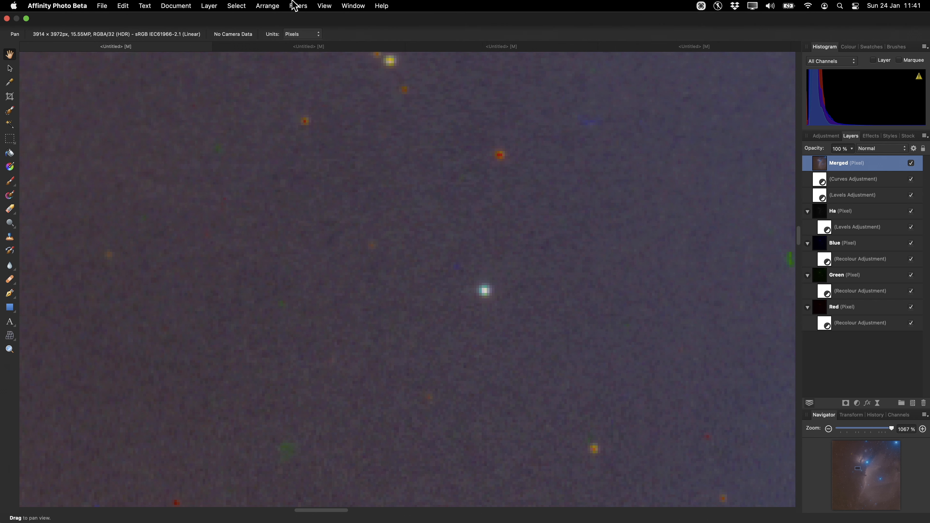
pyautogui.click(295, 5)
pyautogui.moveTo(312, 52)
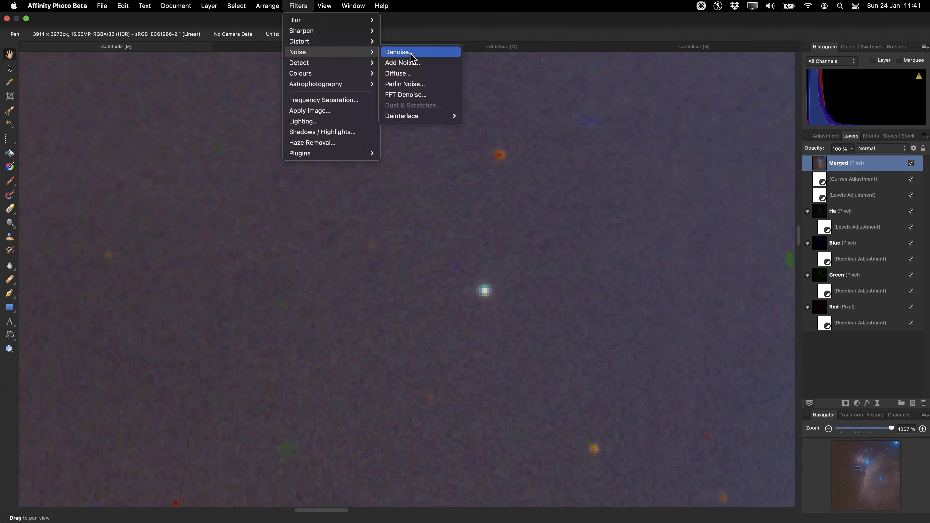
pyautogui.click(420, 55)
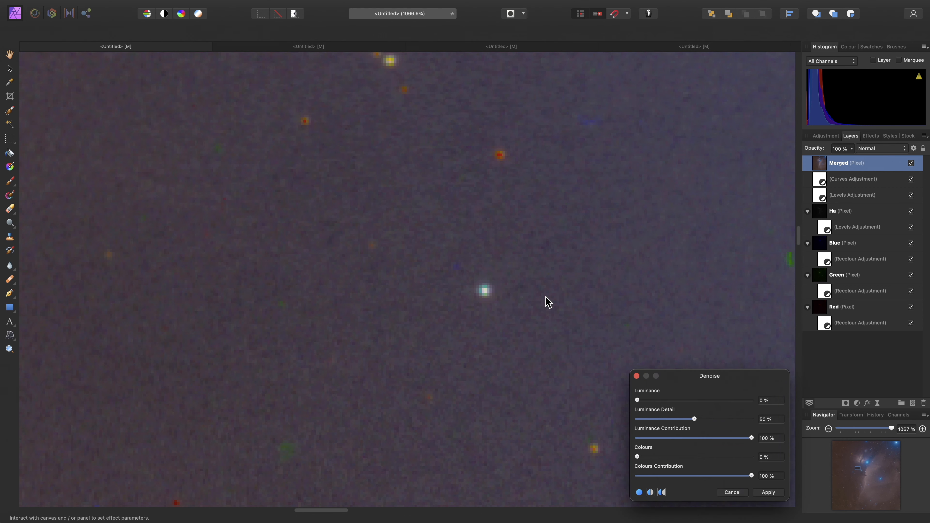
pyautogui.moveTo(638, 457); pyautogui.dragTo(667, 459)
pyautogui.moveTo(637, 401); pyautogui.dragTo(670, 406)
pyautogui.click(768, 492)
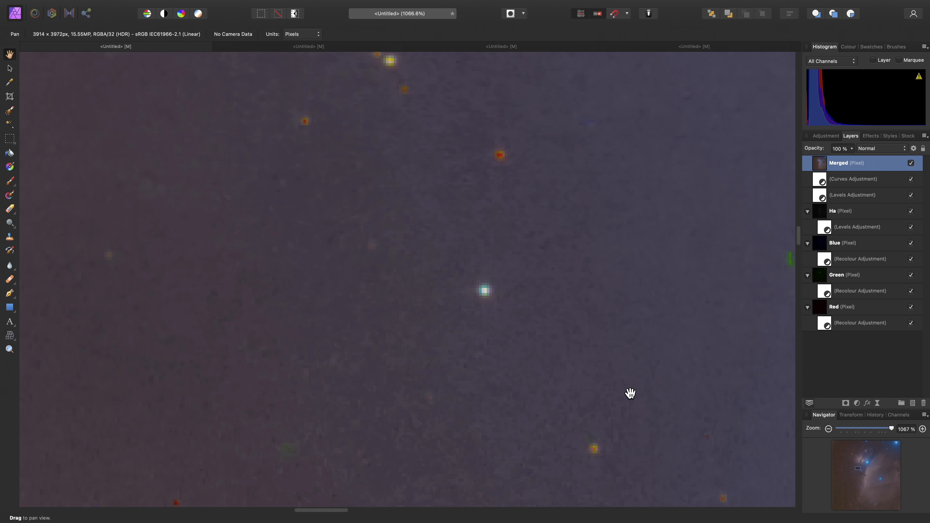
# Start the astrophotography Remove Background filter on the Merged layer, sampling the background colour at a handle in the image's top-left corner
pyautogui.press('super+0')
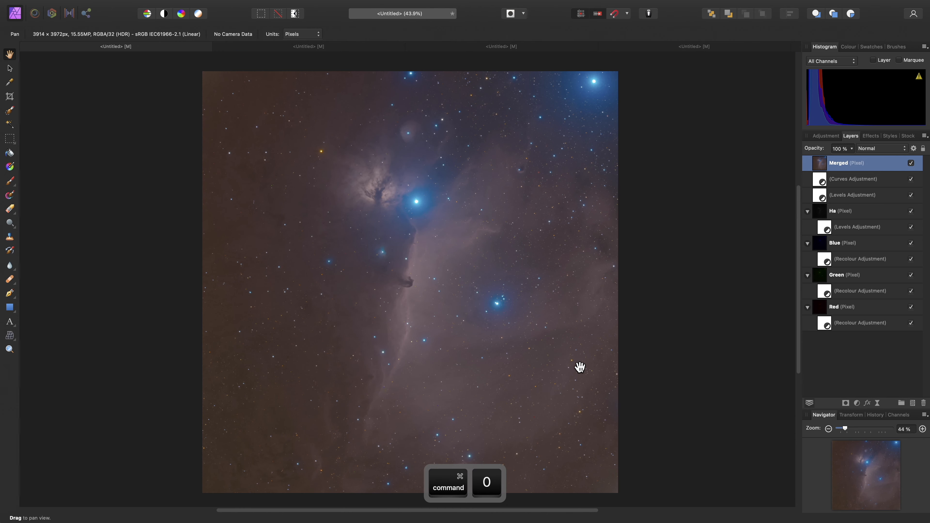
pyautogui.moveTo(358, 4)
pyautogui.click(299, 6)
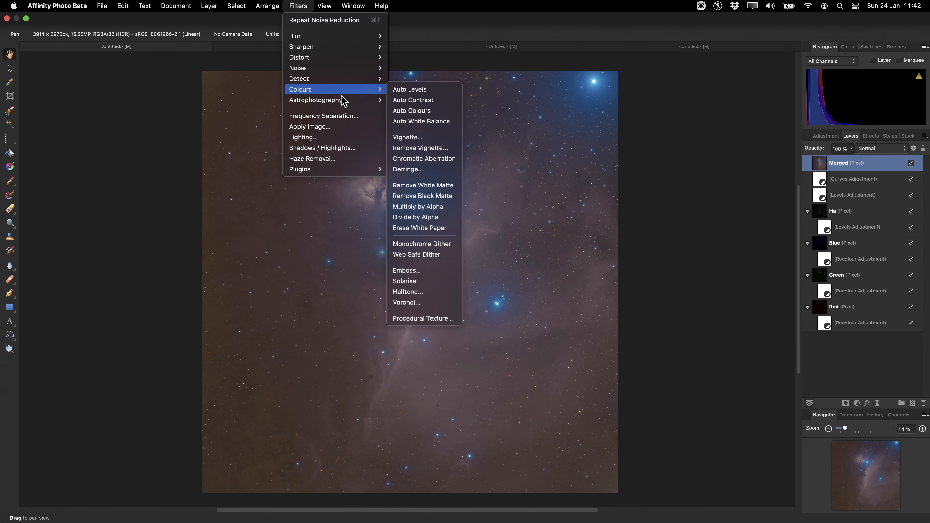
pyautogui.moveTo(344, 99)
pyautogui.click(455, 104)
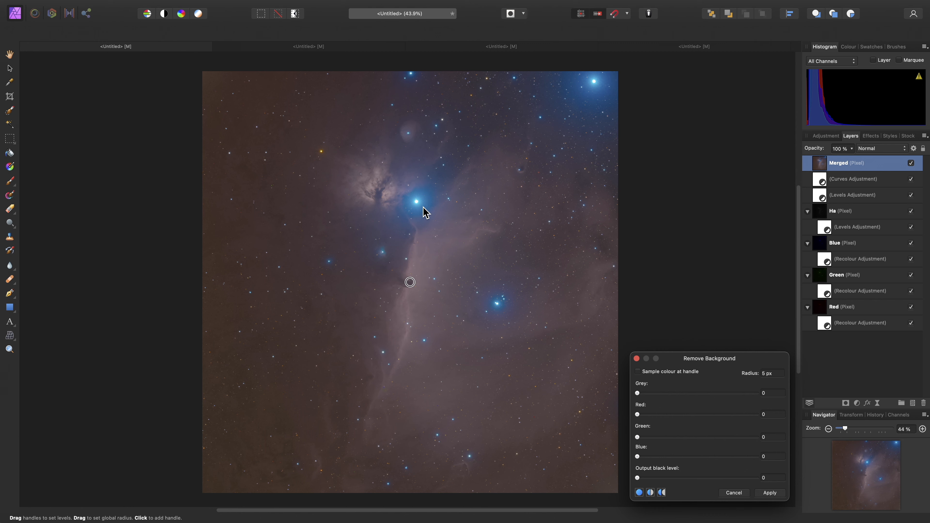
pyautogui.moveTo(410, 284); pyautogui.dragTo(221, 87)
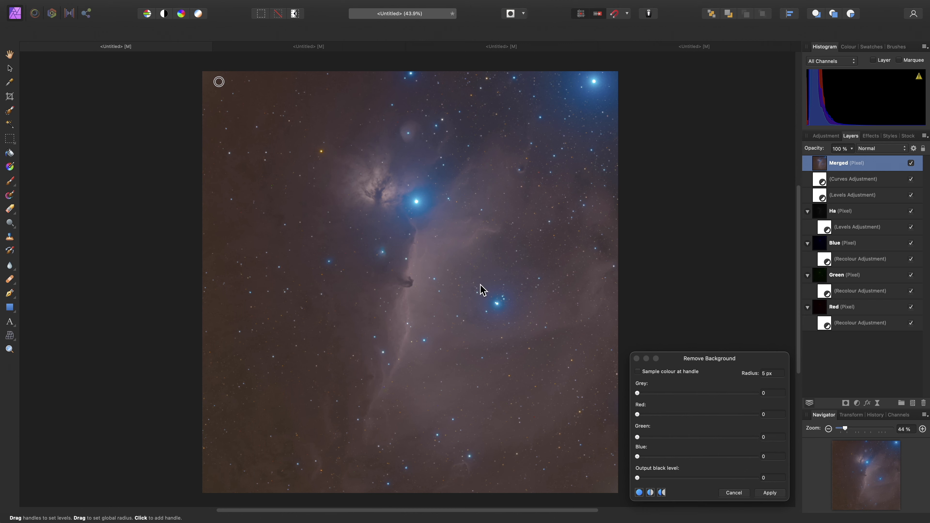
pyautogui.click(669, 372)
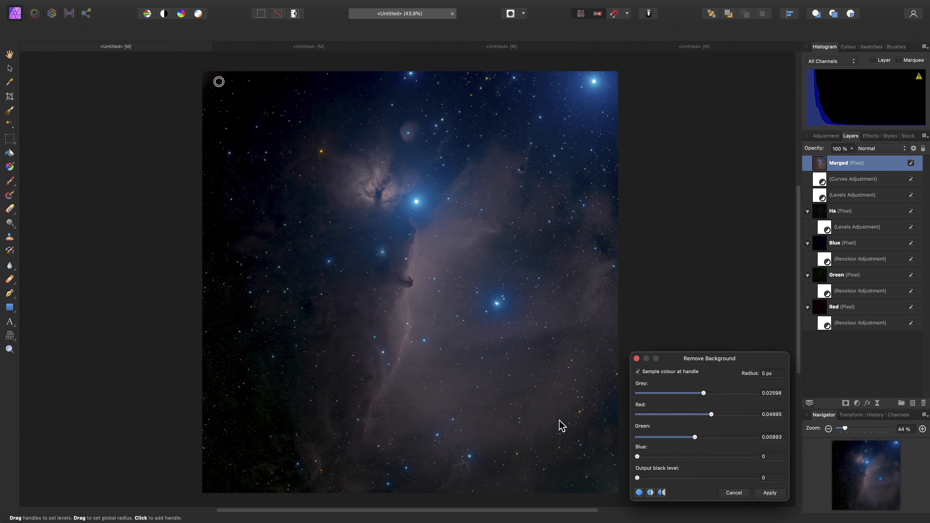
# Add a second background sample handle near the image's bottom-right corner, raise the output black level to 0.02245 and apply the filter
pyautogui.click(577, 470)
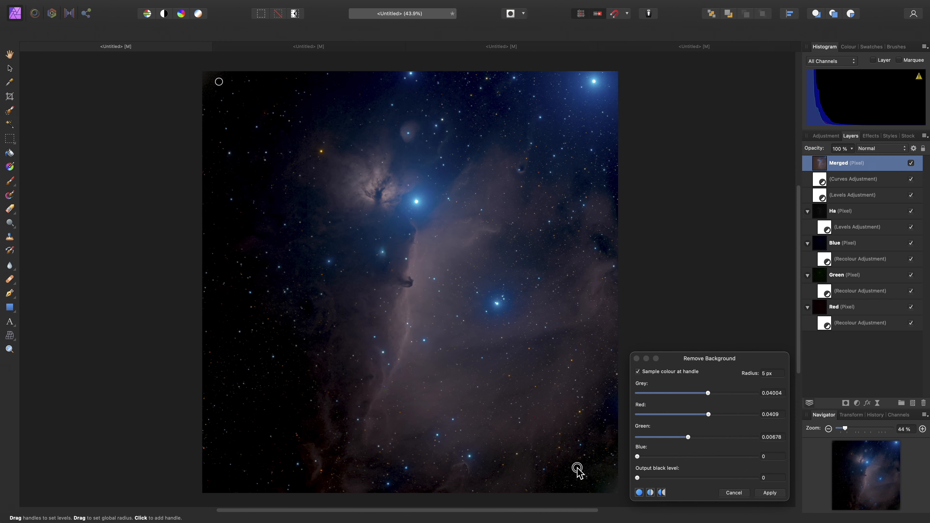
pyautogui.moveTo(577, 470); pyautogui.dragTo(584, 470)
pyautogui.moveTo(637, 478); pyautogui.dragTo(703, 479)
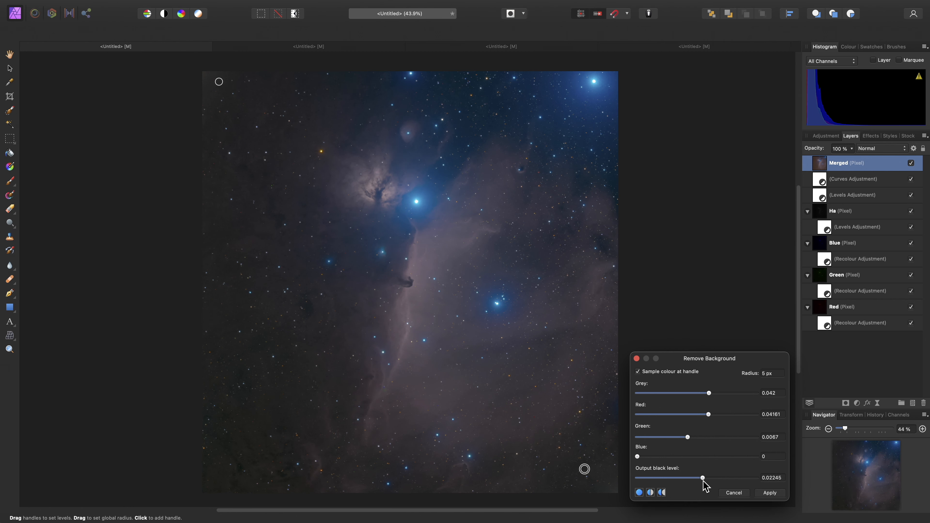
pyautogui.click(783, 493)
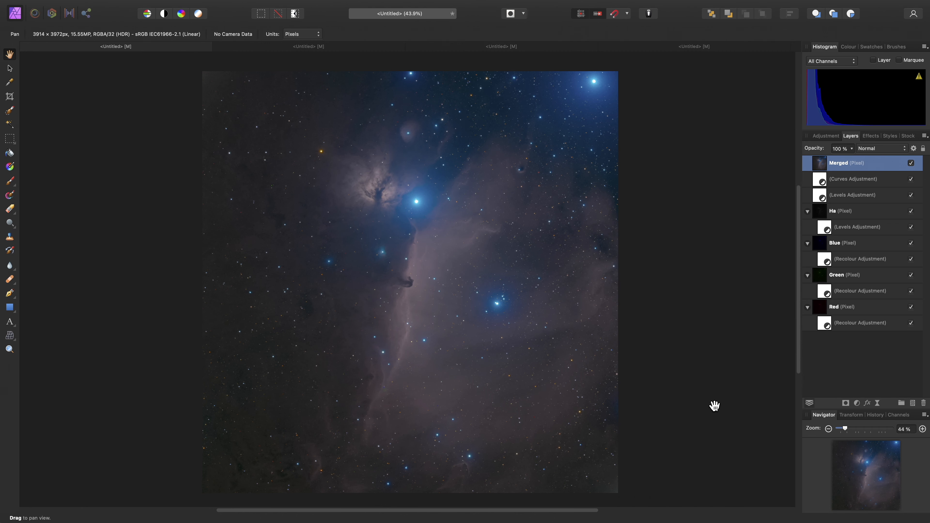
# Add a Curves adjustment above Merged and use its picker on the dark lower-left sky to pull down the background tones slightly
pyautogui.press('super+m')
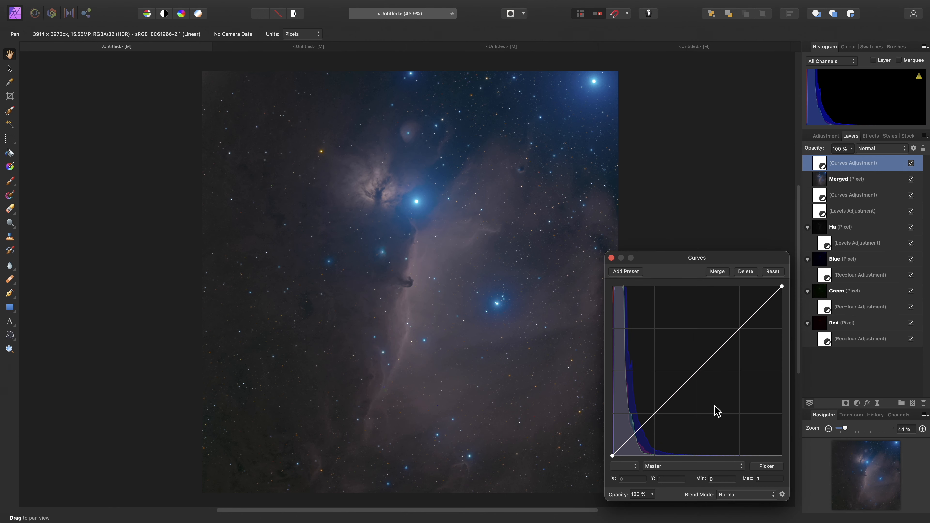
pyautogui.click(772, 468)
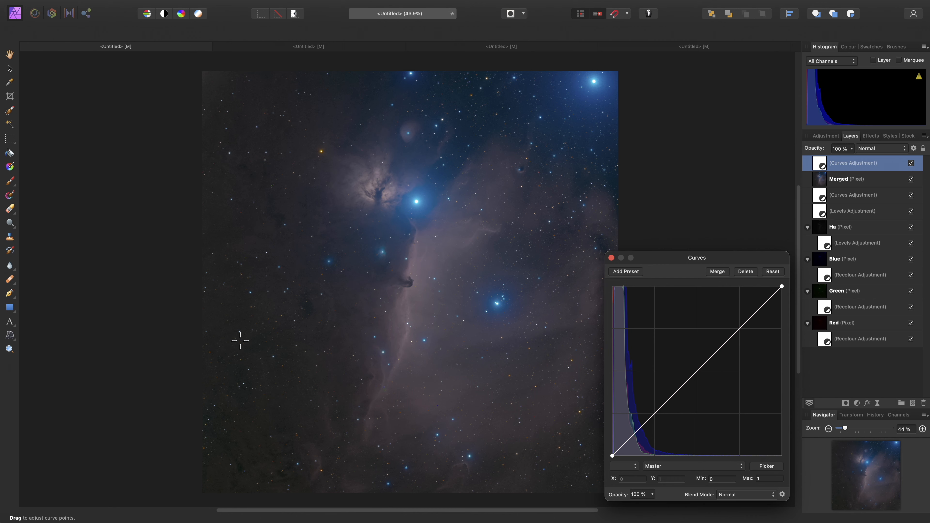
pyautogui.click(245, 393)
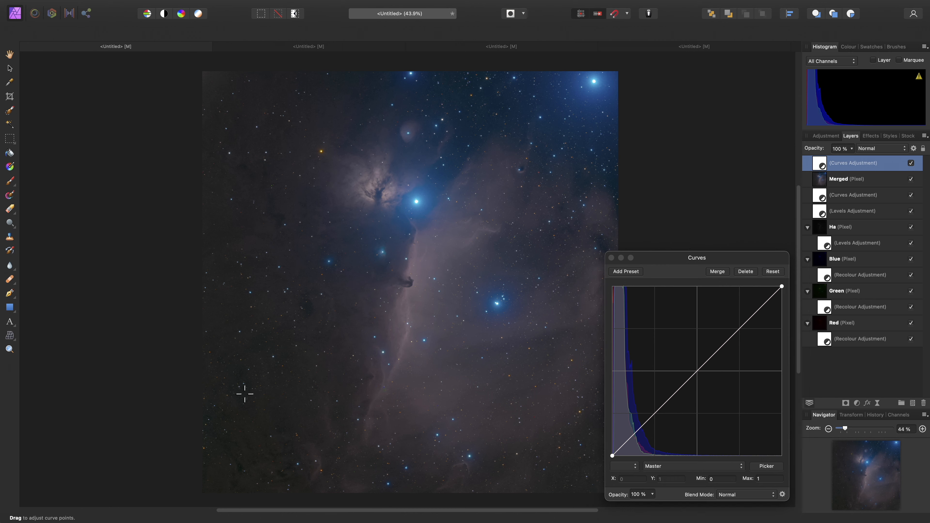
pyautogui.moveTo(245, 394); pyautogui.dragTo(375, 366)
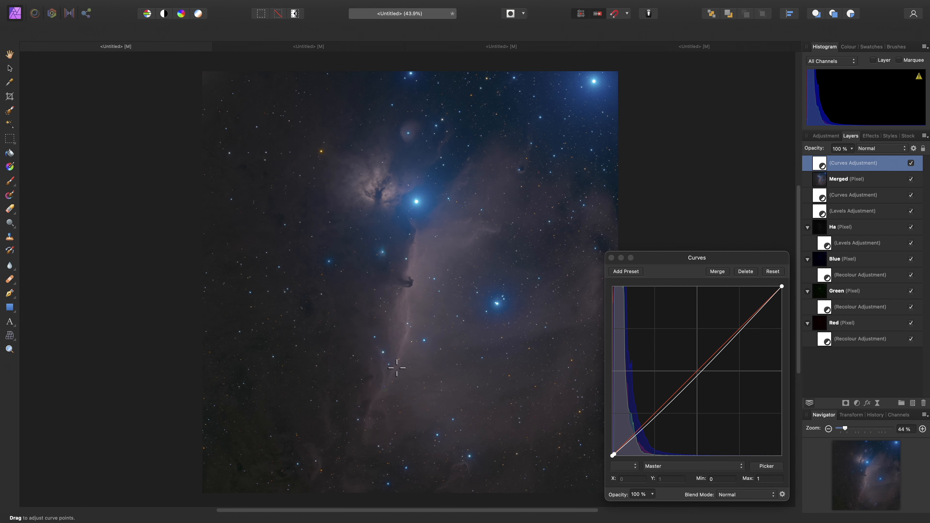
# Lift the nebula tones strongly with the curve picker, and soften the highlights with a curve point at X 0.397, Y 0.647
pyautogui.moveTo(424, 367); pyautogui.dragTo(419, 332)
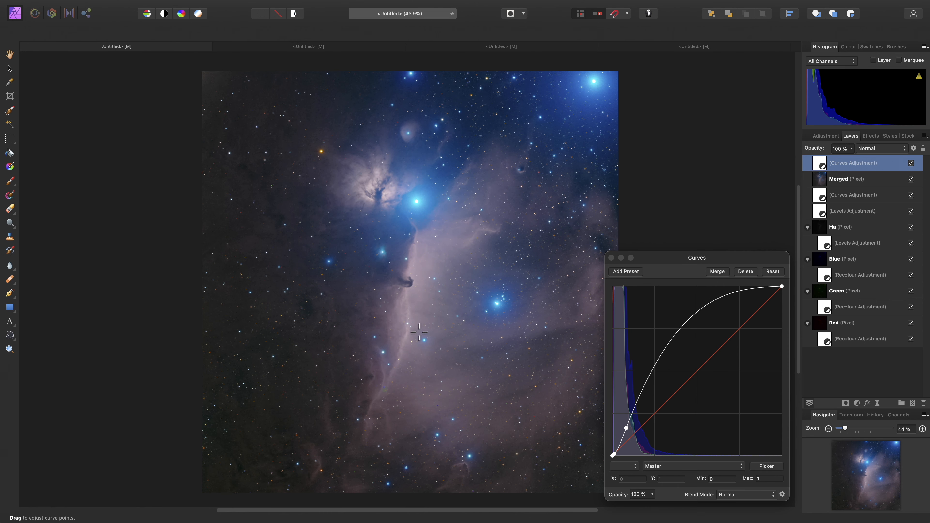
pyautogui.click(655, 367)
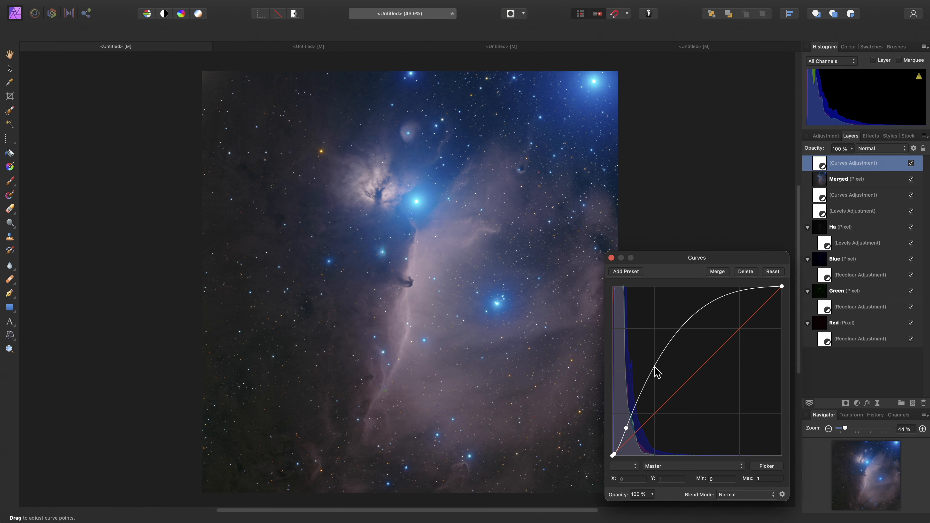
pyautogui.moveTo(656, 369); pyautogui.dragTo(680, 346)
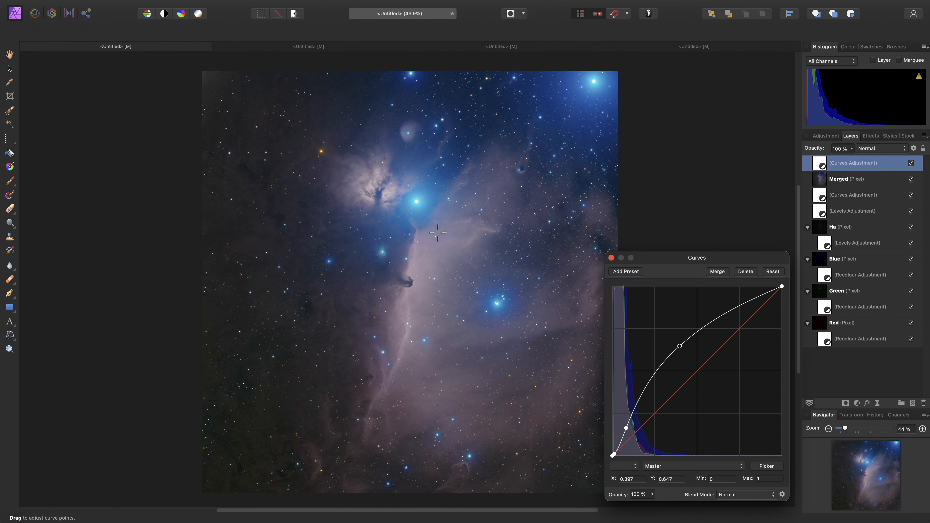
pyautogui.click(611, 258)
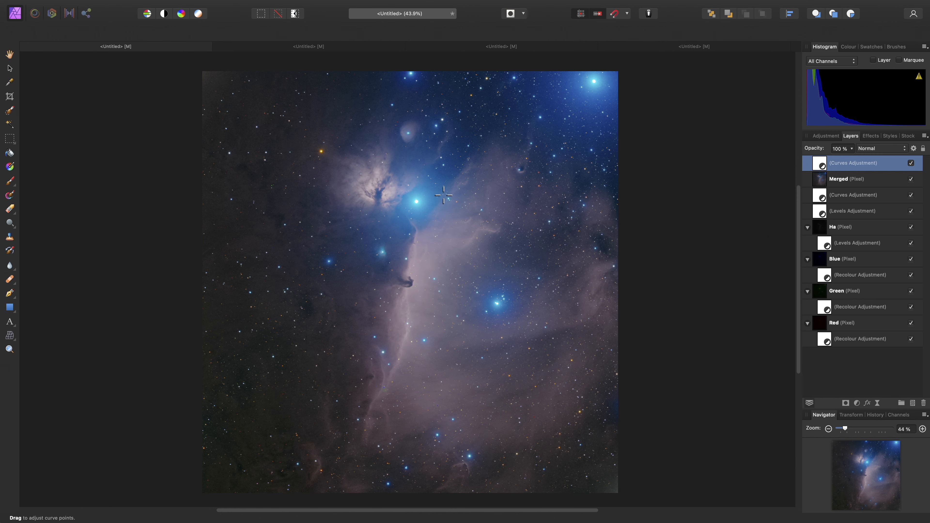
# Add a Channel Mixer adjustment and raise the red contribution of the Red output channel to 141%
pyautogui.moveTo(258, 7)
pyautogui.click(209, 6)
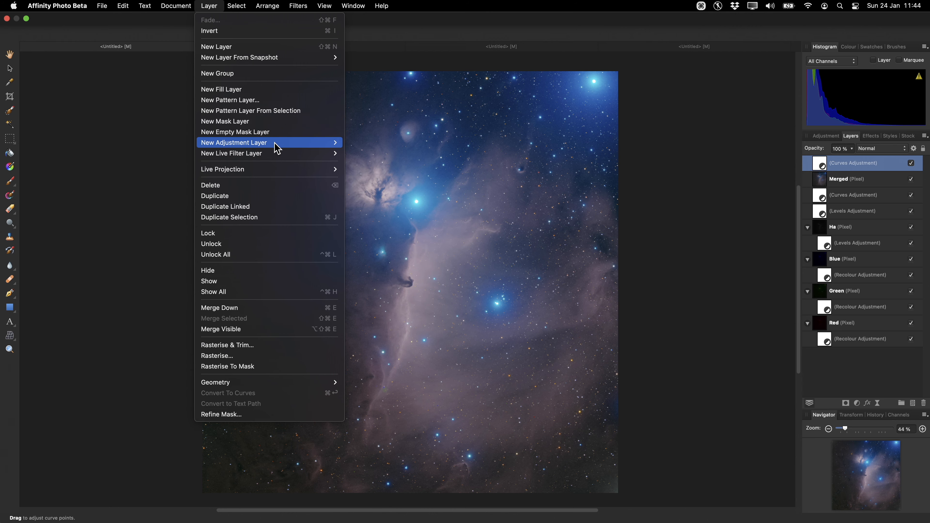
pyautogui.moveTo(277, 147)
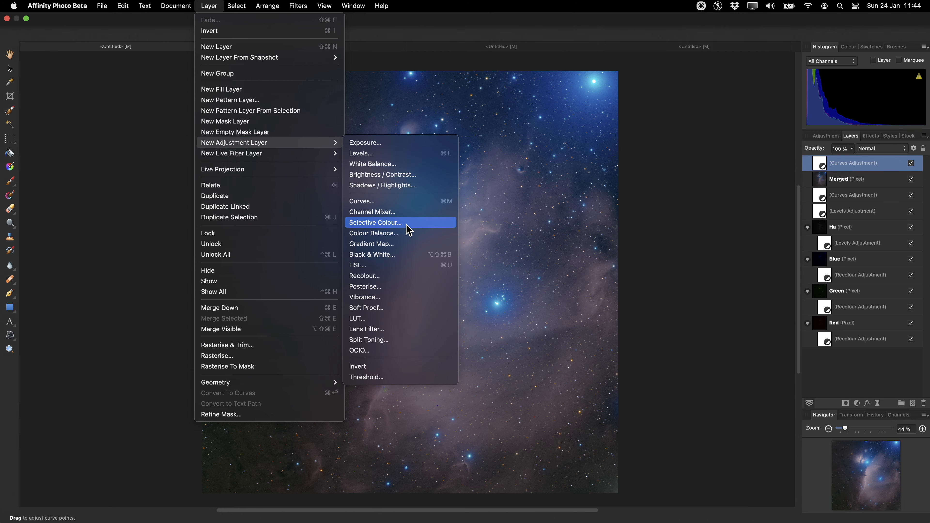
pyautogui.click(408, 214)
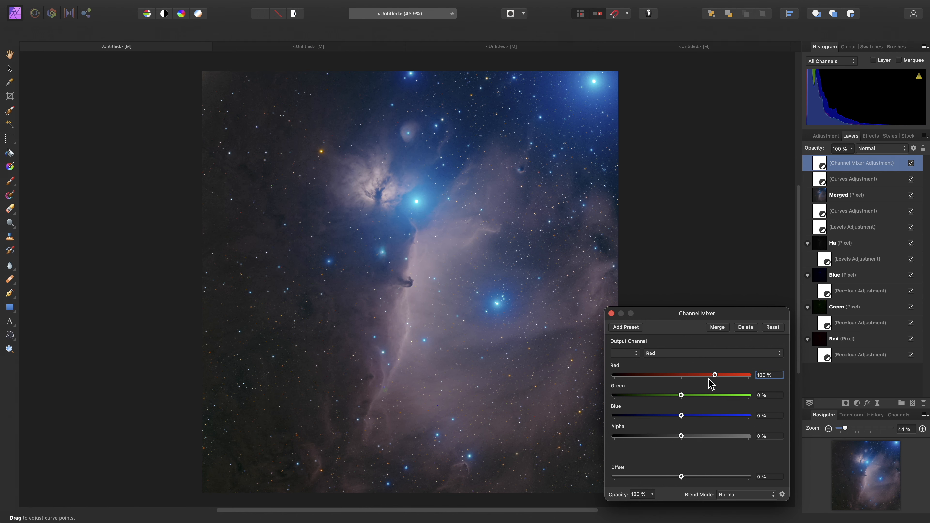
pyautogui.moveTo(716, 376); pyautogui.dragTo(730, 378)
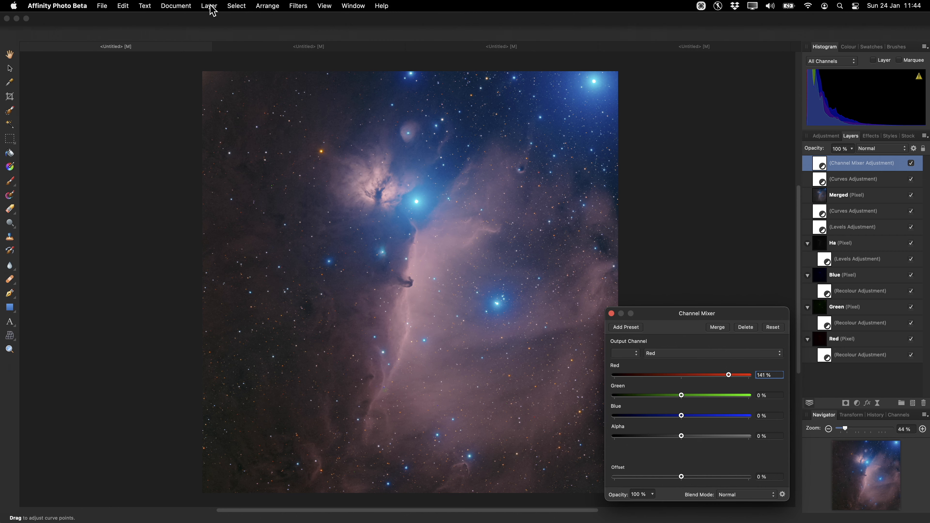
# Add a Selective Colour adjustment, set Cyan to 100% and Yellow to -100% for the Cyans, and compare the image with and without it
pyautogui.click(210, 5)
pyautogui.moveTo(270, 143)
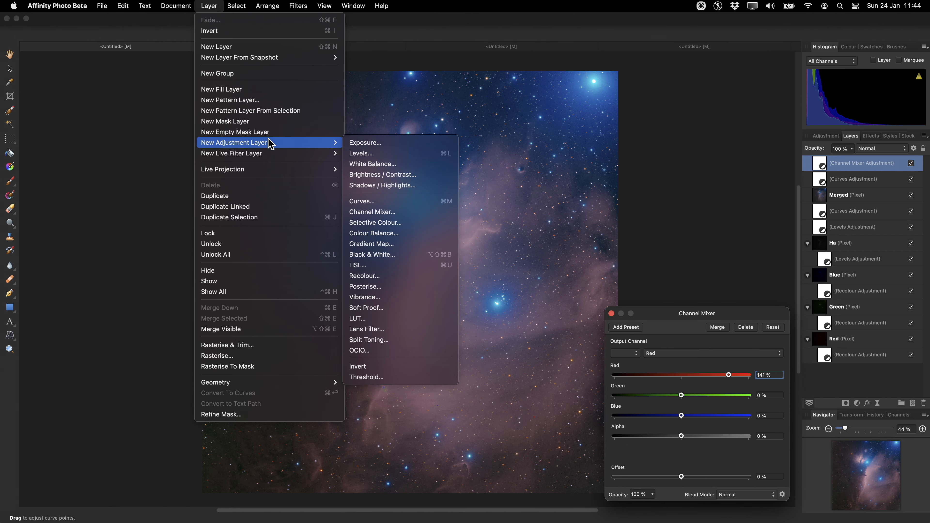
pyautogui.click(393, 222)
pyautogui.scroll(5, 393, 218)
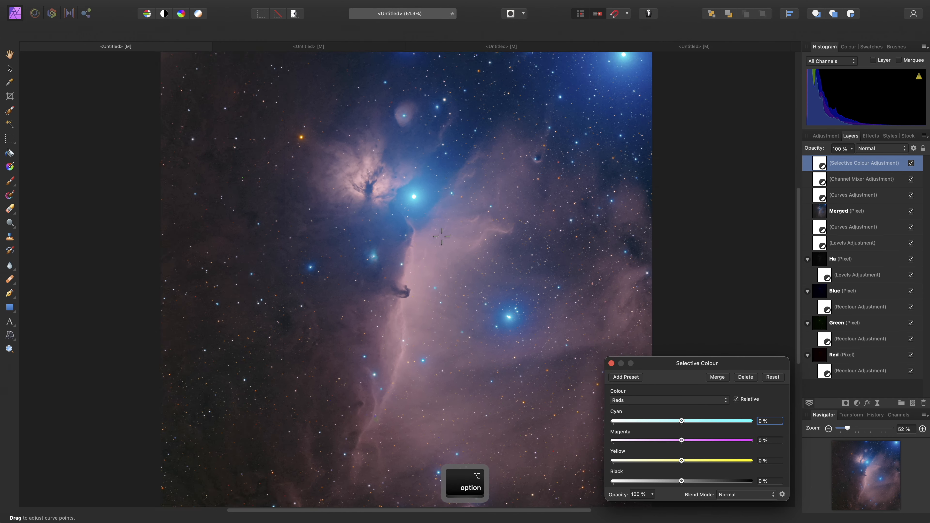
pyautogui.scroll(1, 439, 260)
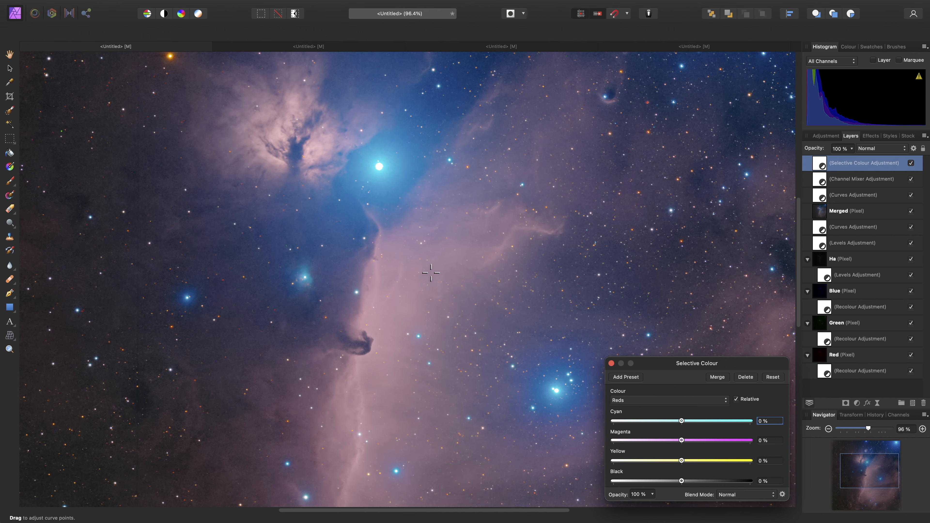
pyautogui.click(678, 401)
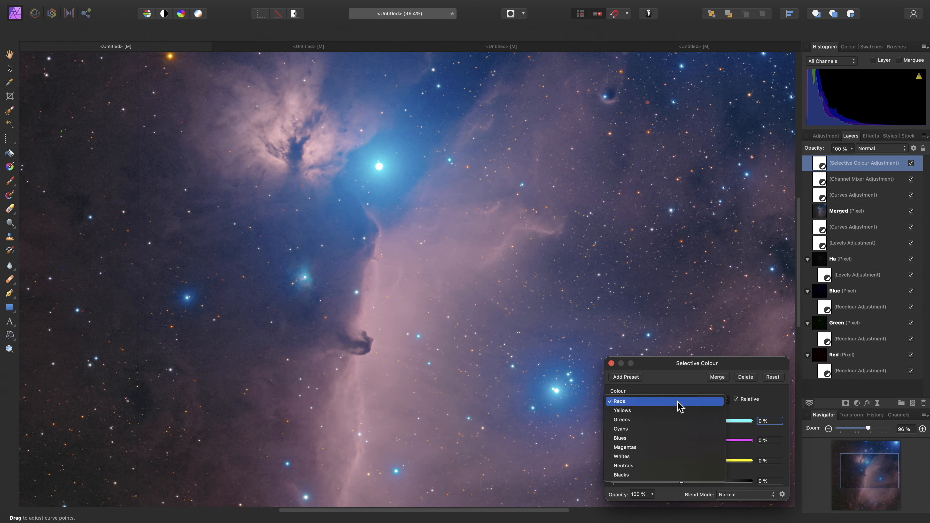
pyautogui.click(674, 429)
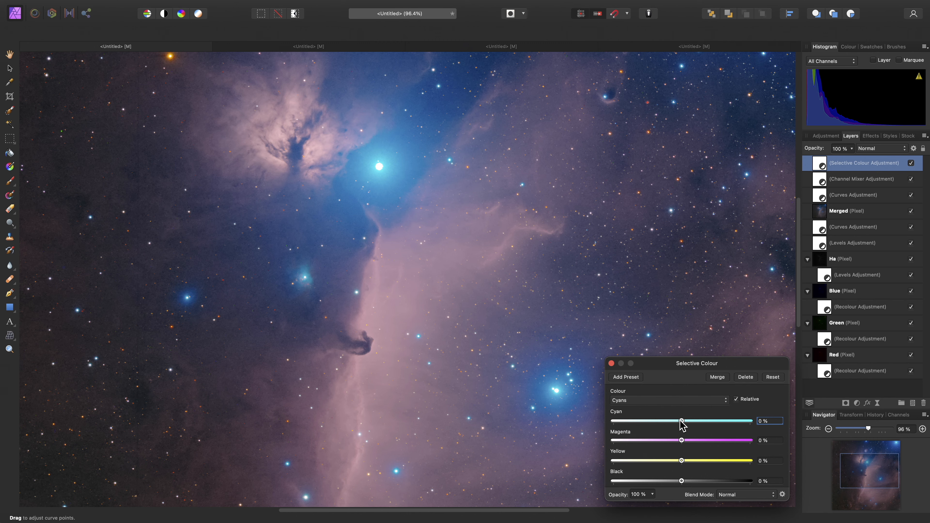
pyautogui.moveTo(682, 421); pyautogui.dragTo(779, 424)
pyautogui.moveTo(681, 461); pyautogui.dragTo(613, 464)
pyautogui.click(911, 163)
pyautogui.click(911, 163)
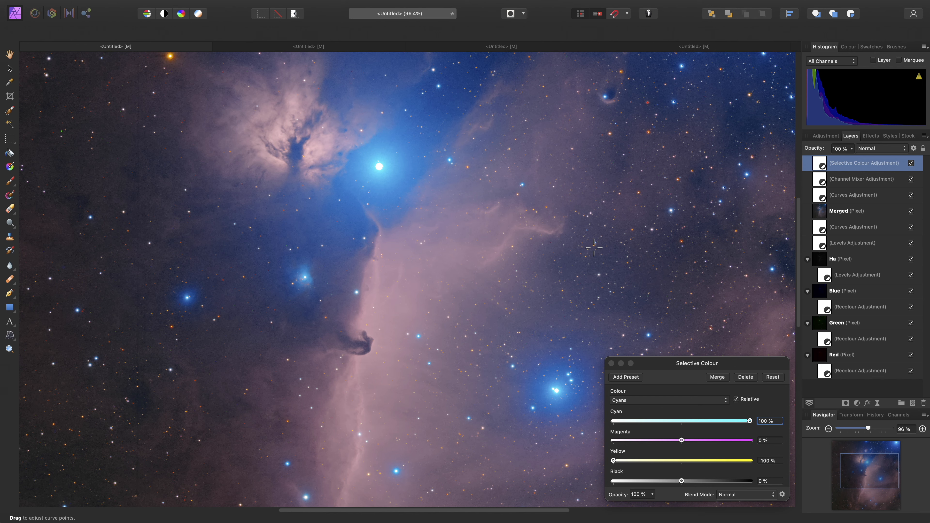
pyautogui.click(611, 363)
pyautogui.press('super+0')
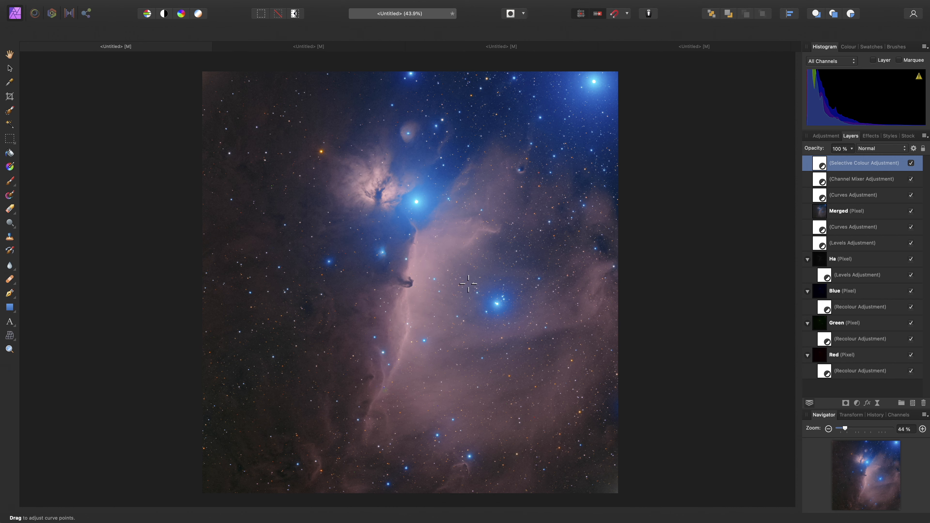
# Add a Brightness / Contrast adjustment above the Selective Colour adjustment, raising contrast to 16% and brightness slightly
pyautogui.moveTo(358, 5)
pyautogui.click(209, 6)
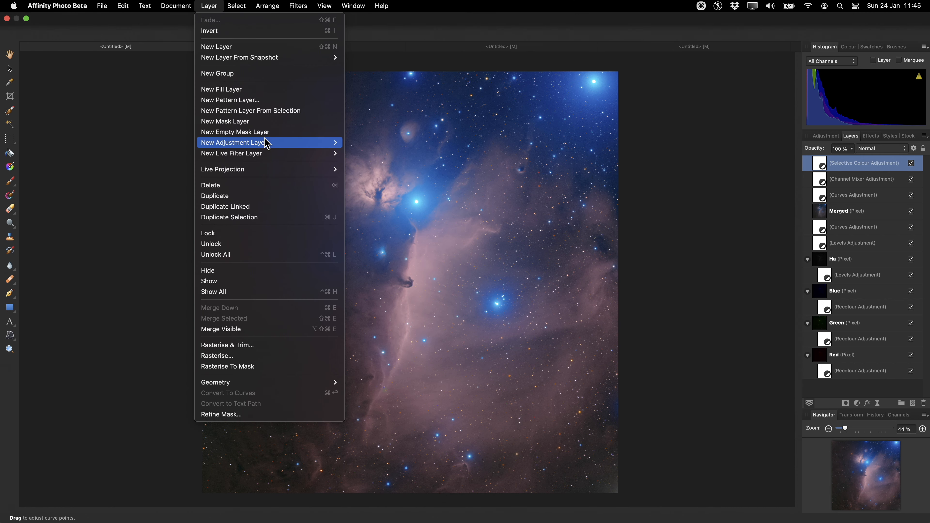
pyautogui.moveTo(266, 143)
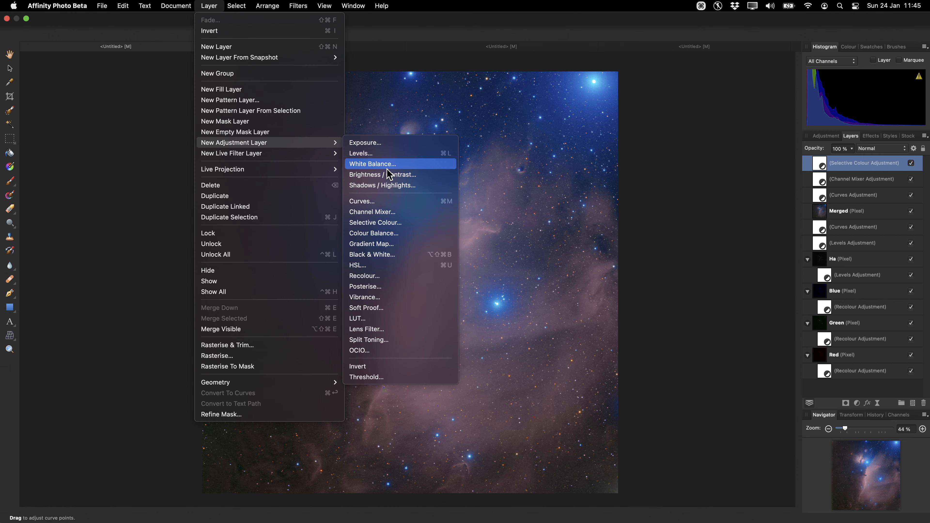
pyautogui.click(423, 179)
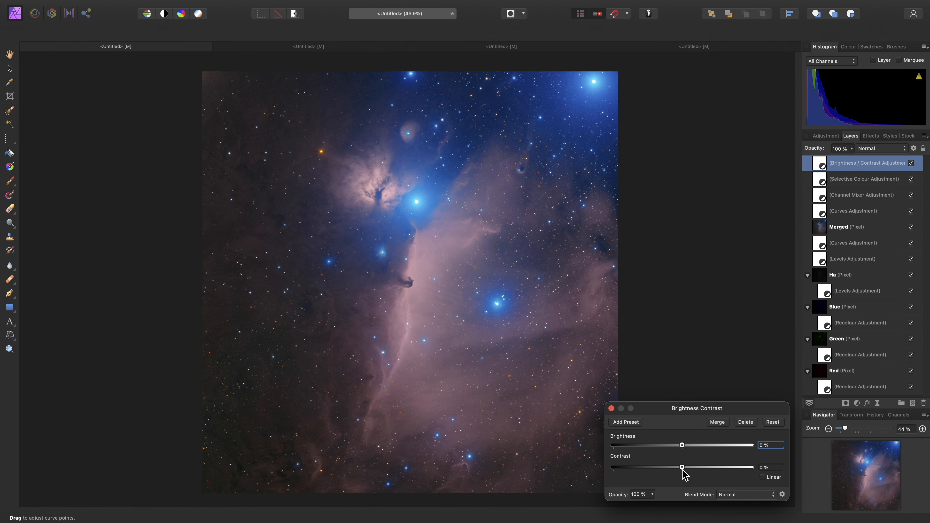
pyautogui.moveTo(683, 469); pyautogui.dragTo(695, 470)
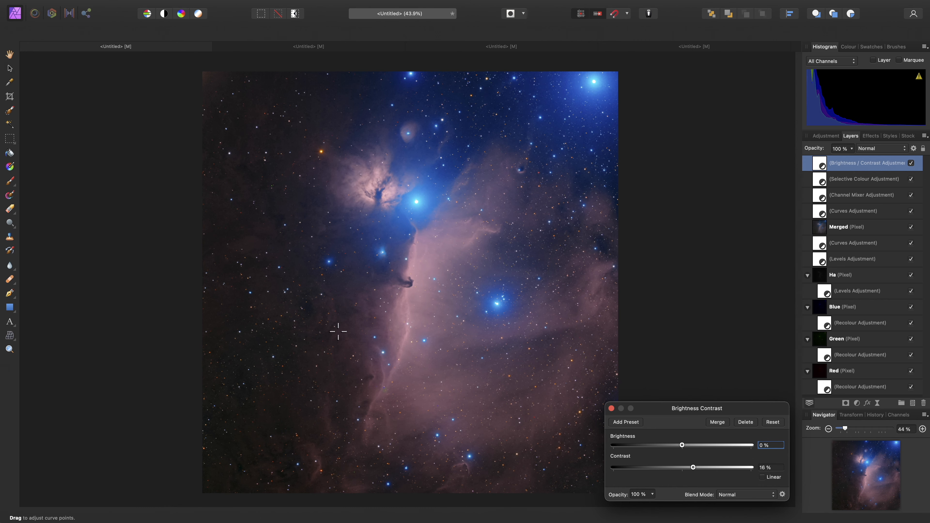
pyautogui.moveTo(683, 446); pyautogui.dragTo(689, 446)
pyautogui.click(611, 408)
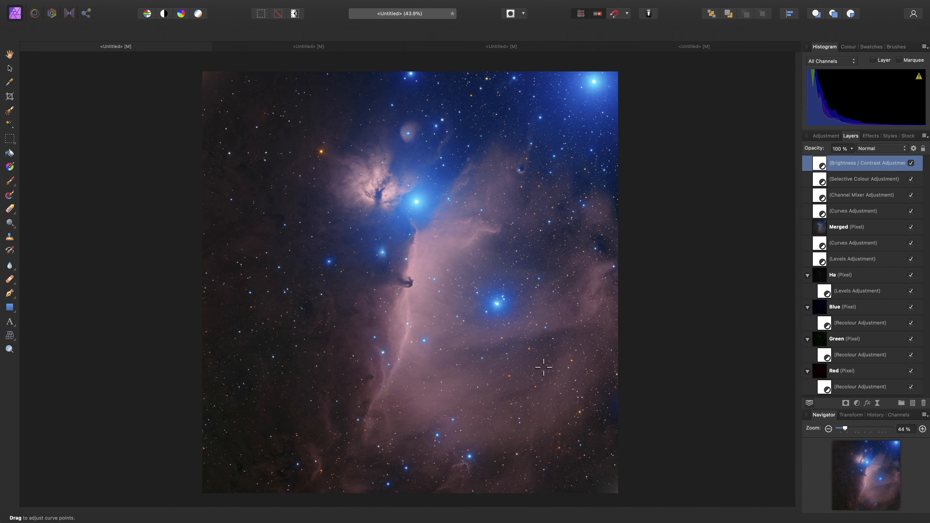
# Add a live Clarity filter and move it out of the Brightness / Contrast adjustment to the top of the layer stack
pyautogui.moveTo(376, 5)
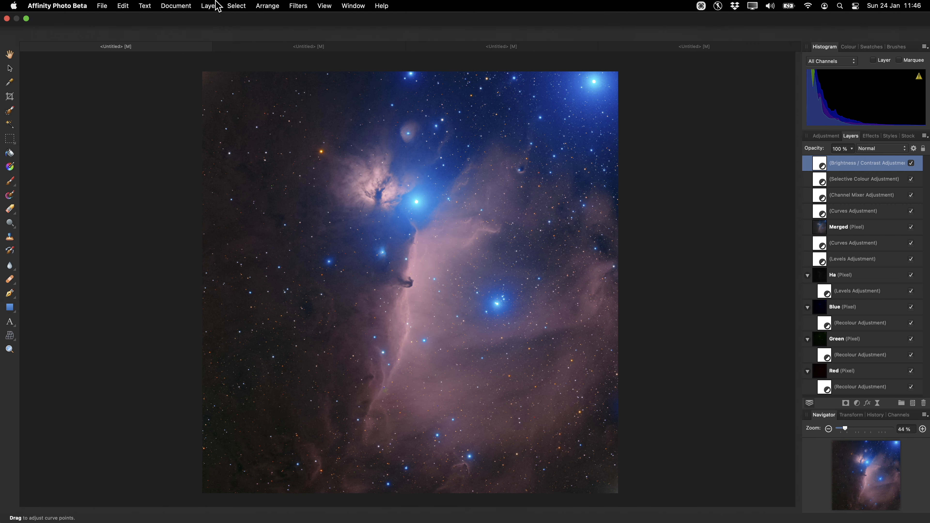
pyautogui.click(209, 6)
pyautogui.moveTo(310, 158)
pyautogui.moveTo(413, 165)
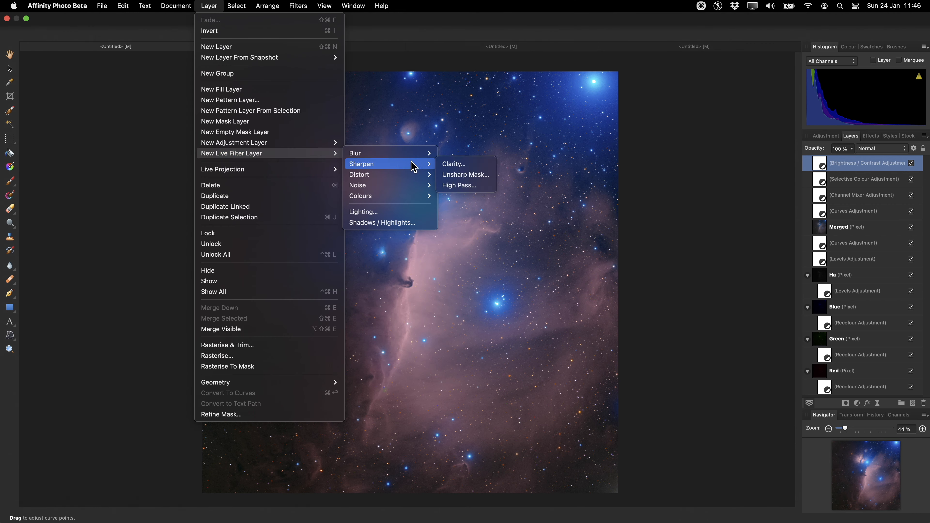
pyautogui.click(480, 165)
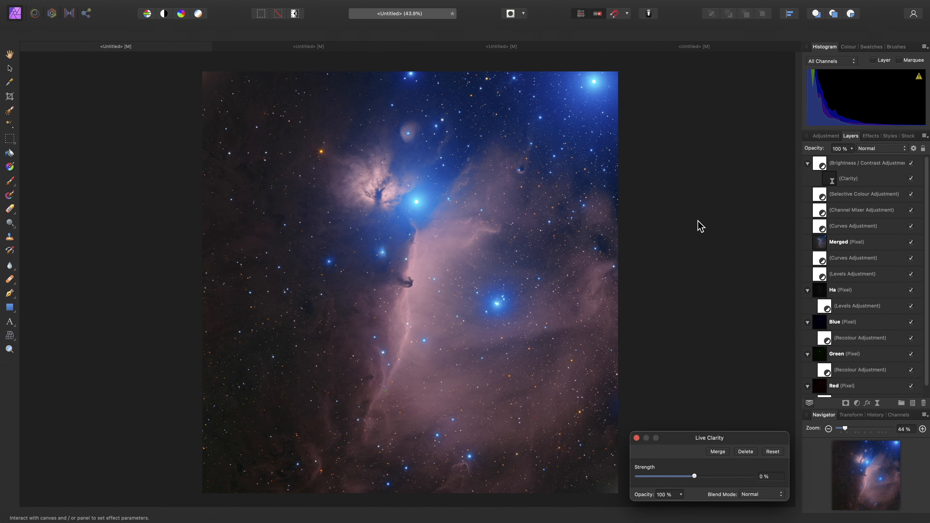
pyautogui.click(832, 180)
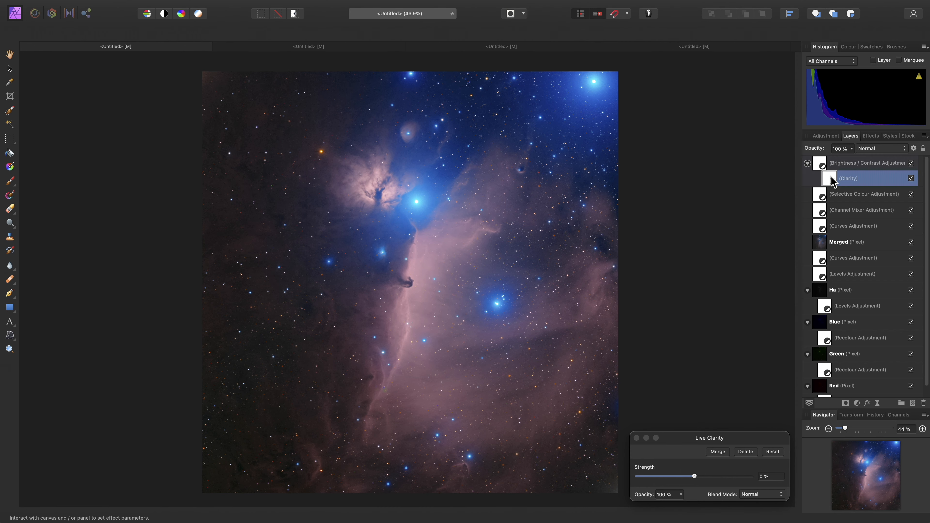
pyautogui.moveTo(828, 179)
pyautogui.mouseDown()
pyautogui.moveTo(822, 156)
pyautogui.moveTo(823, 166)
pyautogui.mouseUp()
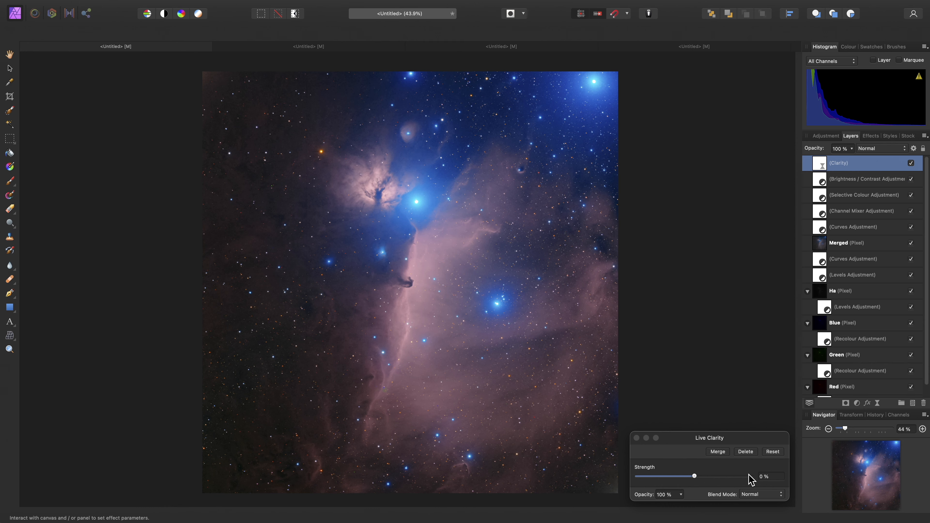
# Set the Clarity strength to 100% and invert the filter's mask to hide its effect
pyautogui.moveTo(694, 476); pyautogui.dragTo(752, 476)
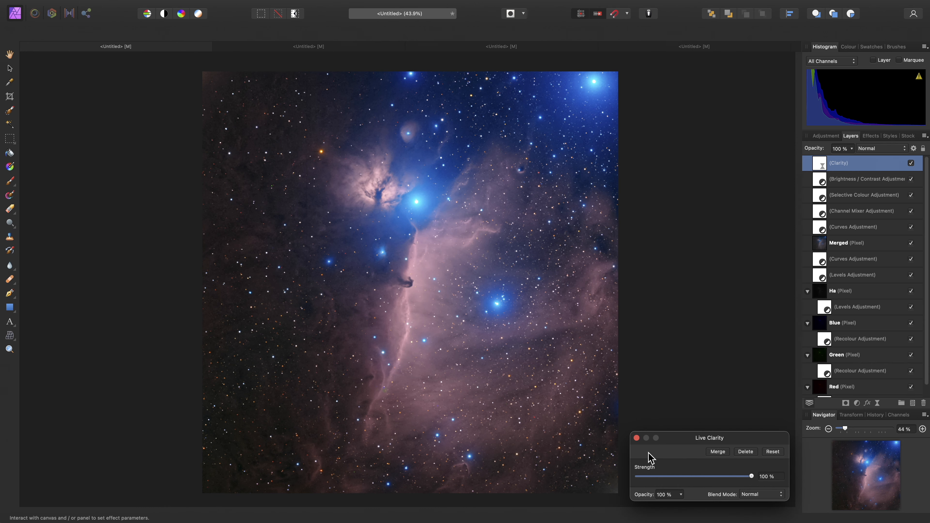
pyautogui.click(637, 438)
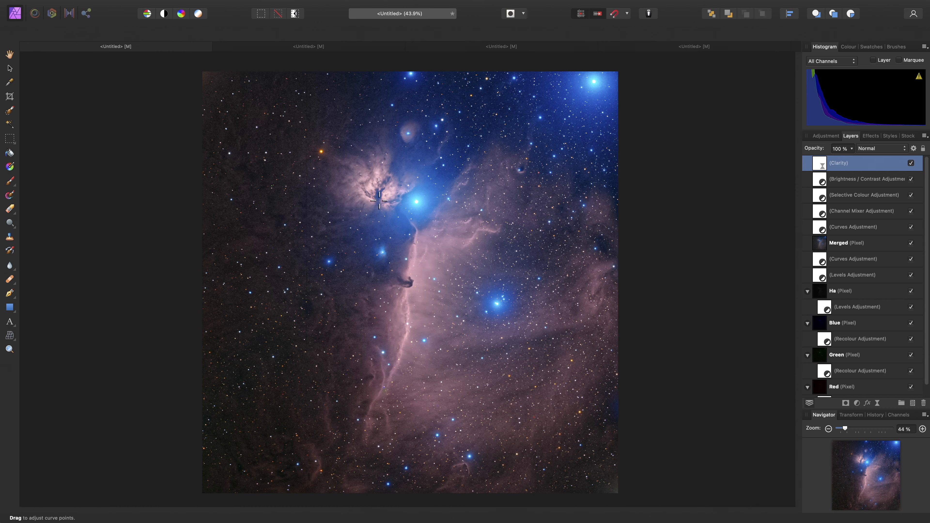
pyautogui.scroll(5, 412, 293)
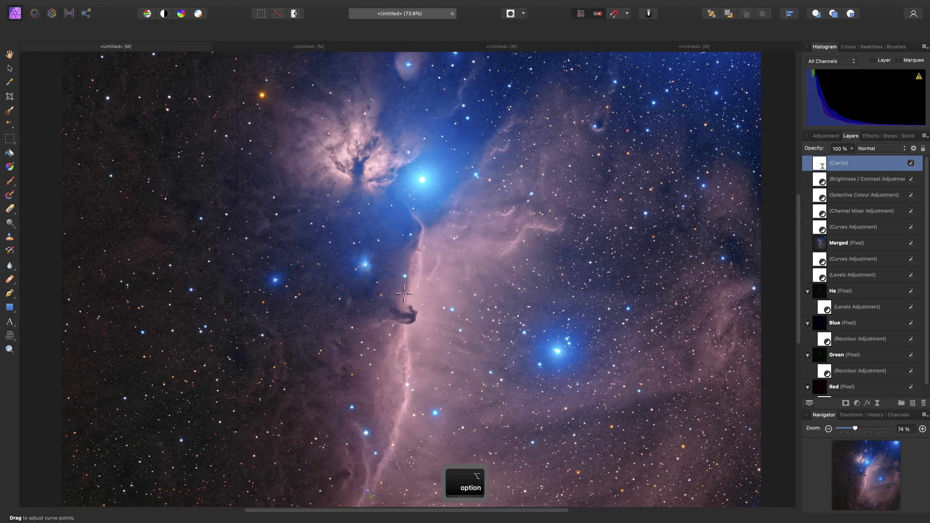
pyautogui.click(209, 6)
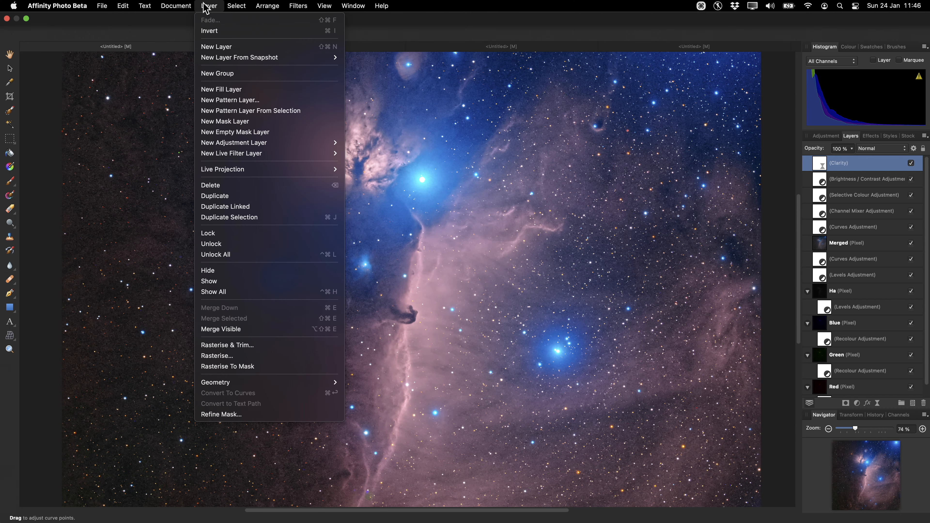
pyautogui.click(226, 33)
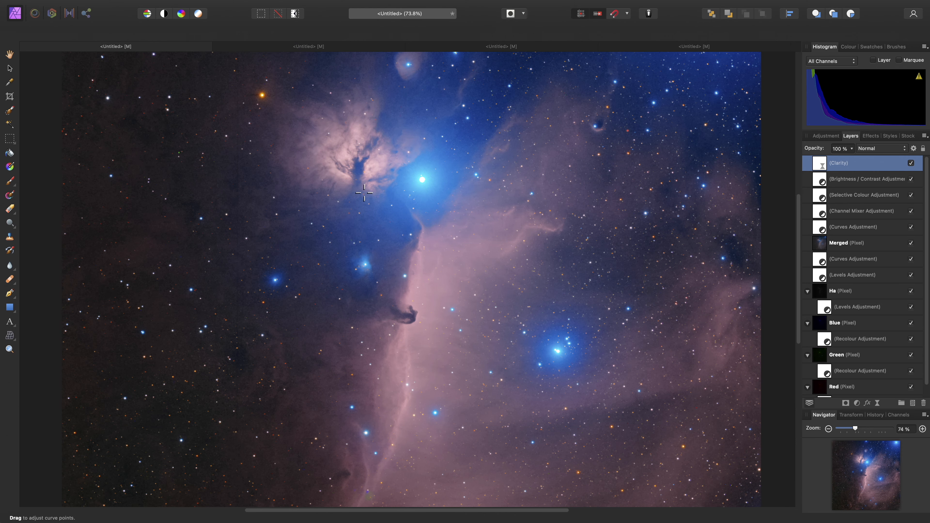
# Set up the Paint Brush with 0% hardness, a width of about 689 px and white as the painting colour
pyautogui.click(10, 181)
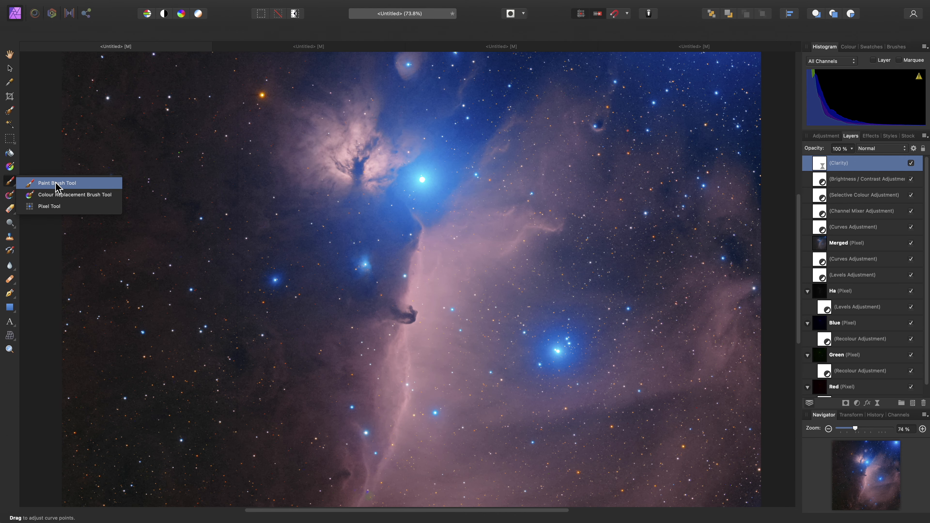
pyautogui.click(57, 183)
pyautogui.press(']')
pyautogui.press(']')
pyautogui.press(']')
pyautogui.press(']')
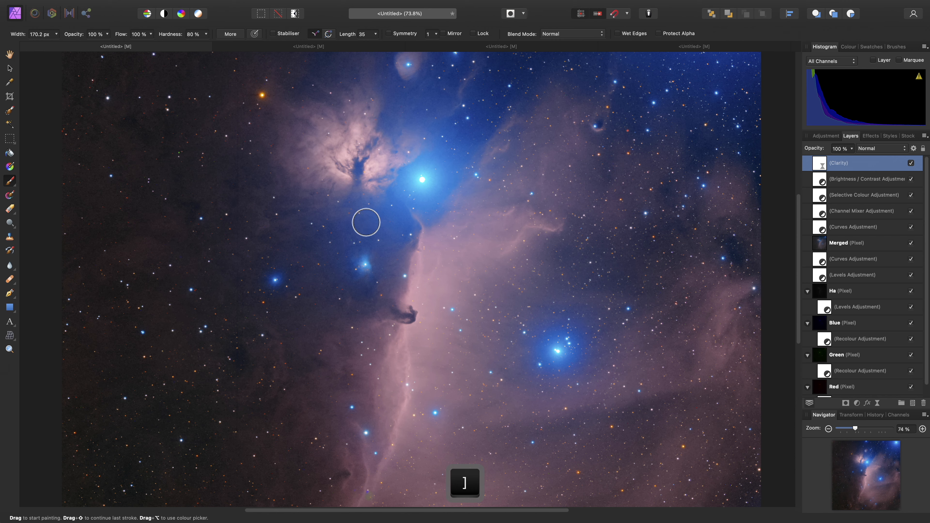
pyautogui.press(']')
pyautogui.press(']')
pyautogui.press(']')
pyautogui.press(']')
pyautogui.click(206, 35)
pyautogui.moveTo(201, 50); pyautogui.dragTo(125, 46)
pyautogui.press(']')
pyautogui.press(']')
pyautogui.press(']')
pyautogui.press(']')
pyautogui.press(']')
pyautogui.press(']')
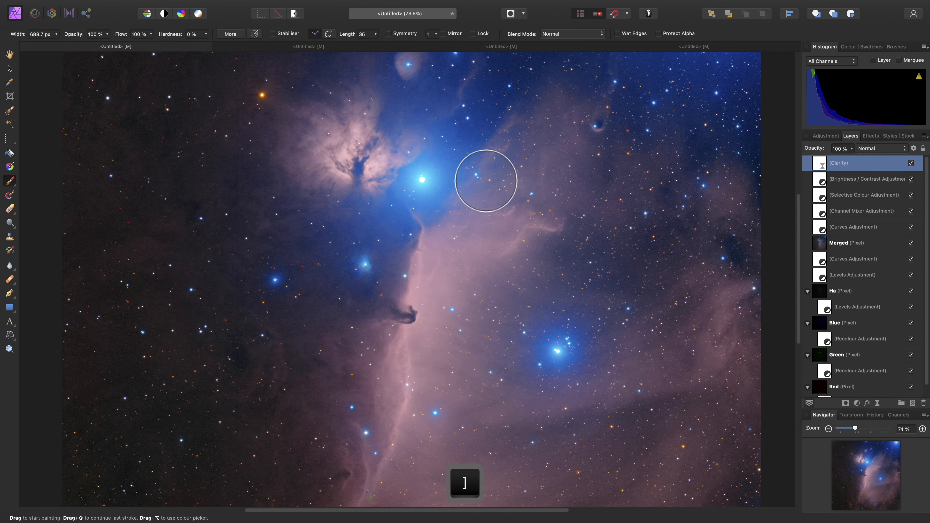
pyautogui.click(849, 47)
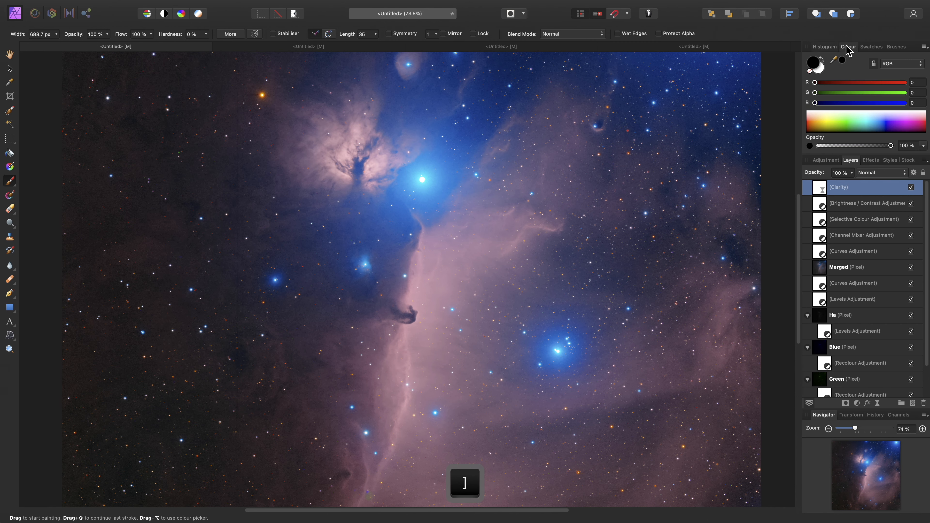
pyautogui.click(821, 69)
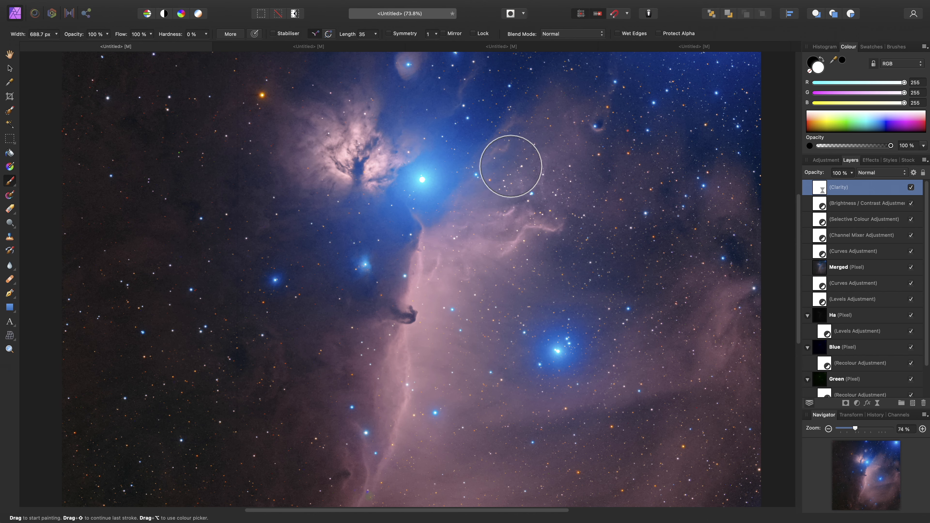
# Paint white on the Clarity mask over the bright nebula, the Horsehead ridge and the surrounding gas to restore their sharpening
pyautogui.press('space')
pyautogui.moveTo(534, 264); pyautogui.dragTo(511, 136)
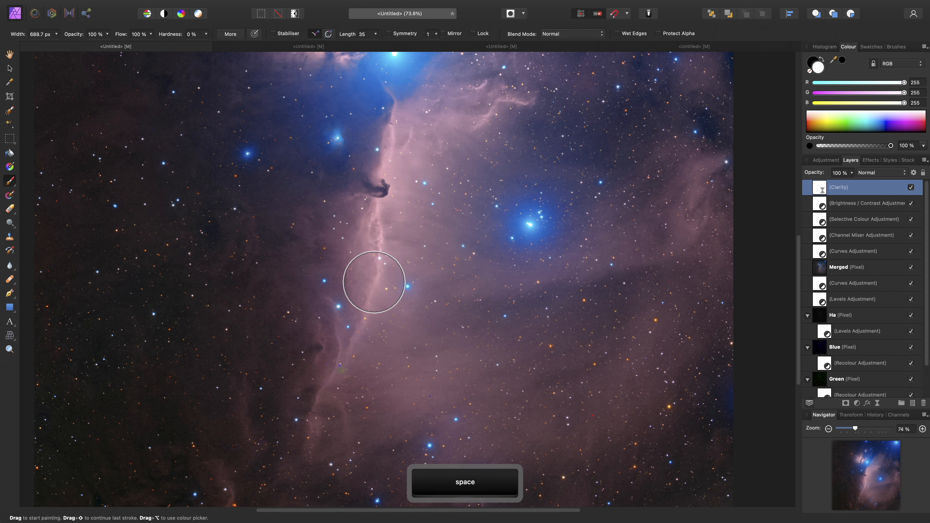
pyautogui.moveTo(390, 364); pyautogui.dragTo(413, 210)
pyautogui.moveTo(466, 235)
pyautogui.mouseDown()
pyautogui.moveTo(432, 295)
pyautogui.moveTo(332, 409)
pyautogui.mouseUp()
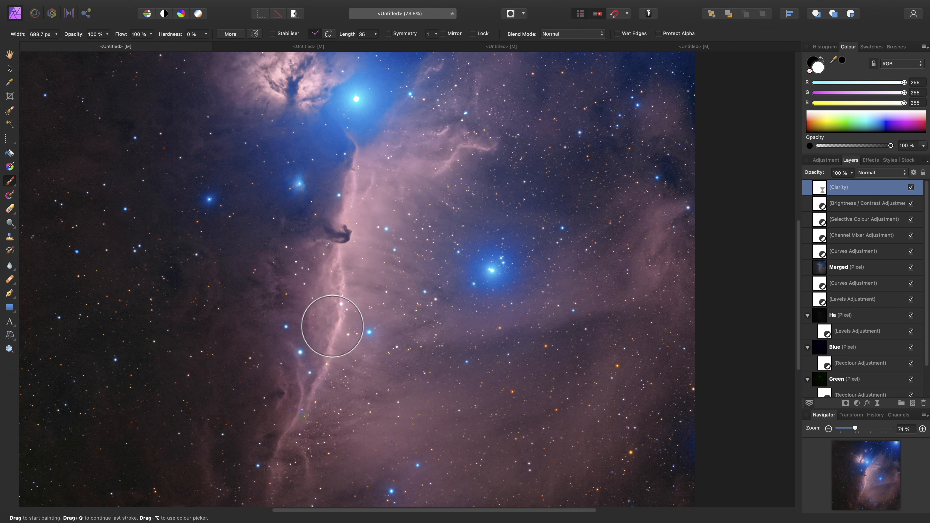
pyautogui.moveTo(383, 354); pyautogui.dragTo(407, 202)
pyautogui.moveTo(404, 300); pyautogui.dragTo(349, 375)
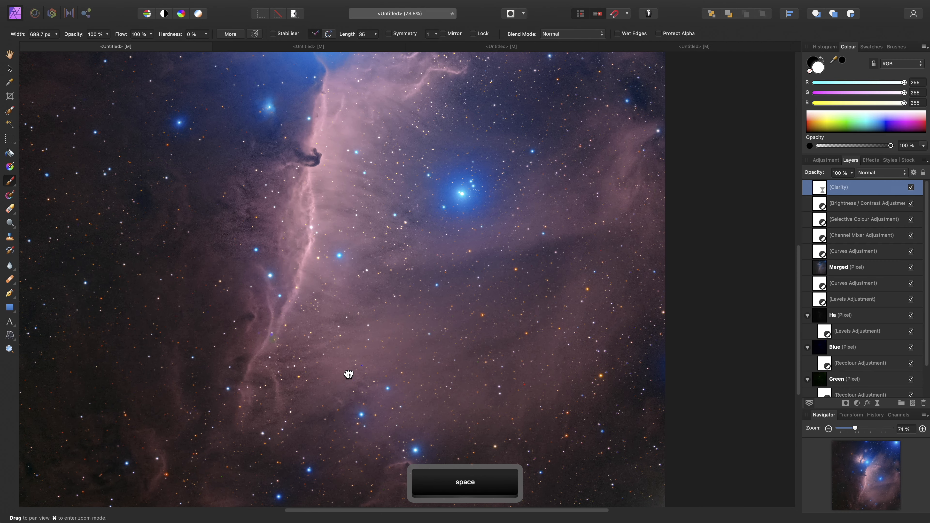
pyautogui.moveTo(345, 186); pyautogui.dragTo(347, 378)
pyautogui.moveTo(415, 235); pyautogui.dragTo(433, 250)
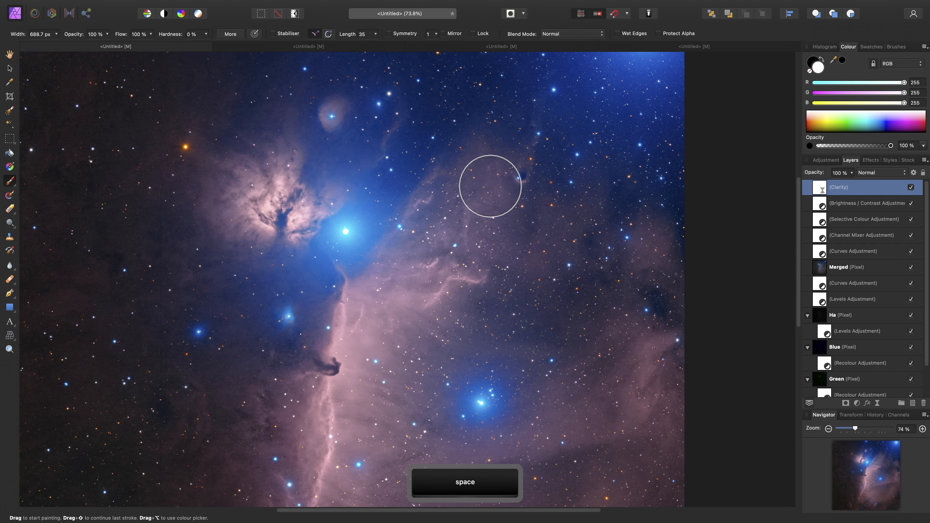
pyautogui.moveTo(377, 320); pyautogui.dragTo(482, 259)
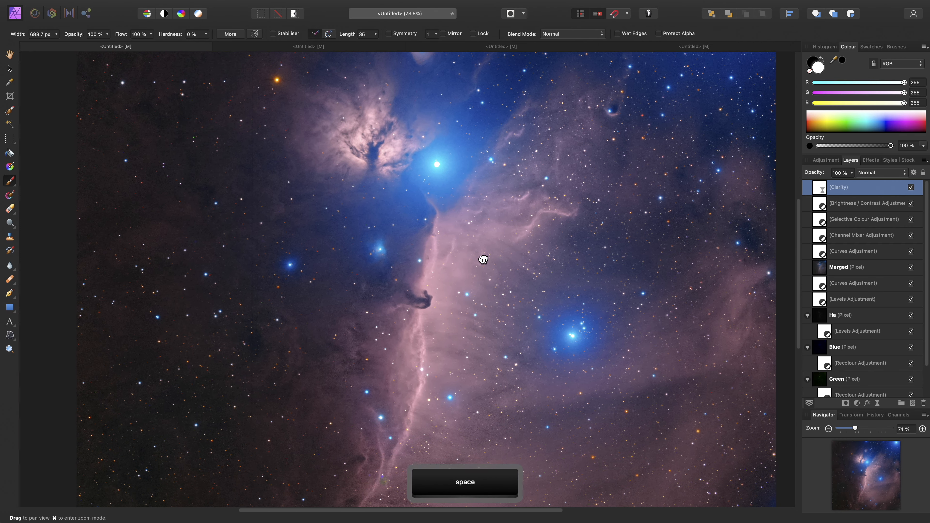
# Crop the image to about 3331 x 3878 px, trimming the dark left side and a thin strip along the right and bottom edges
pyautogui.press('h')
pyautogui.press('super+0')
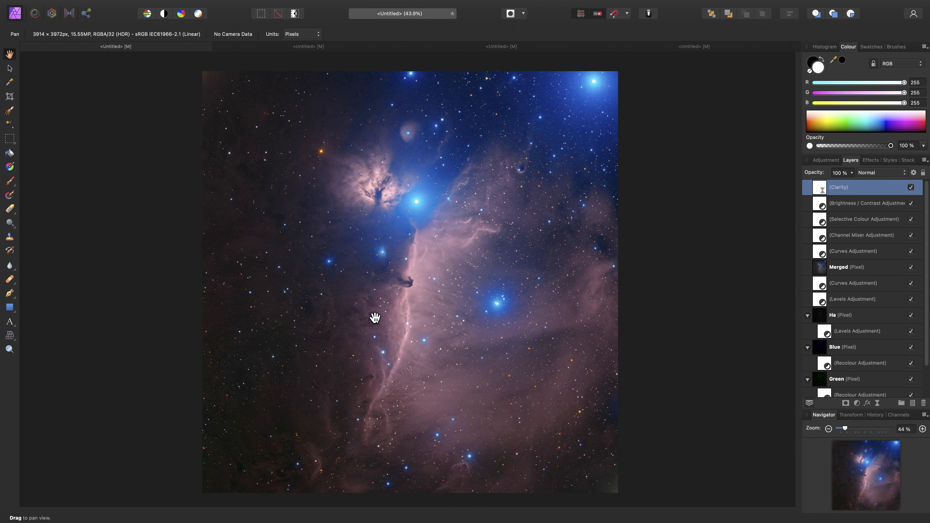
pyautogui.press('c')
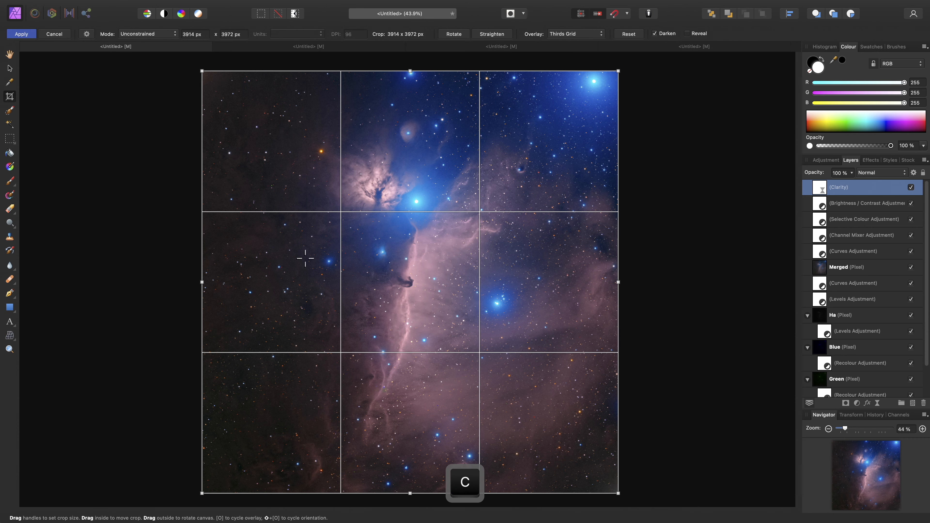
pyautogui.moveTo(204, 283); pyautogui.dragTo(261, 285)
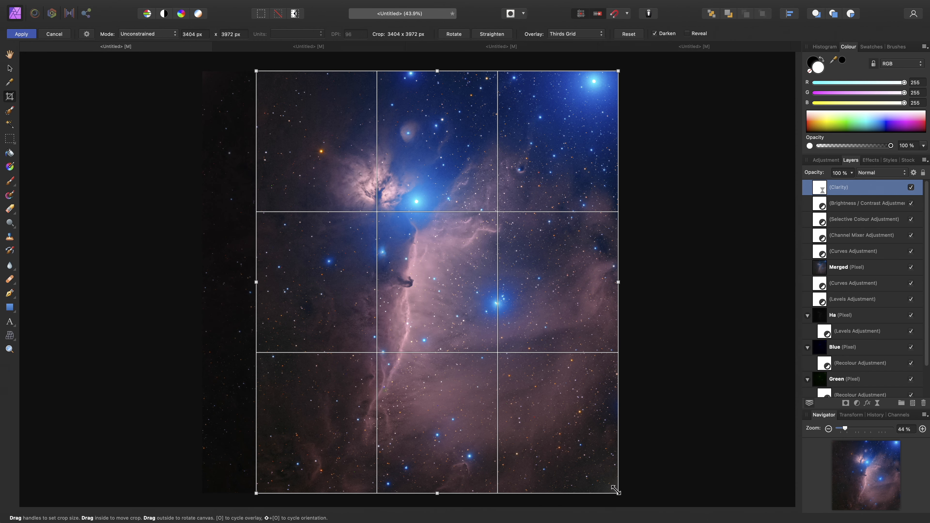
pyautogui.moveTo(618, 494); pyautogui.dragTo(609, 482)
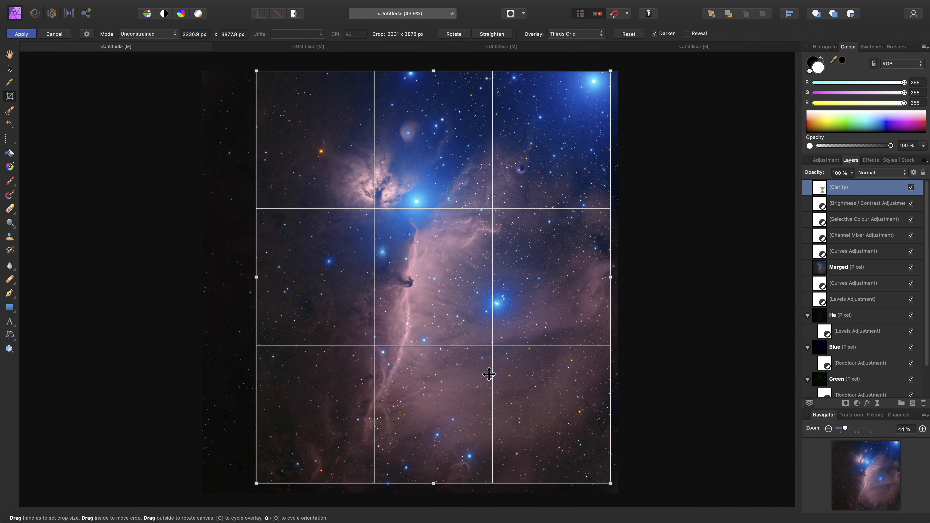
pyautogui.press('Return')
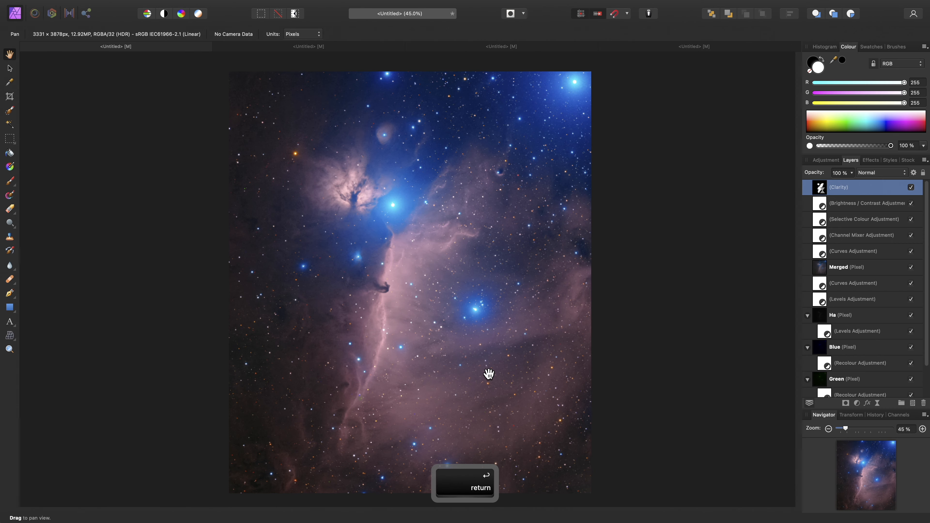